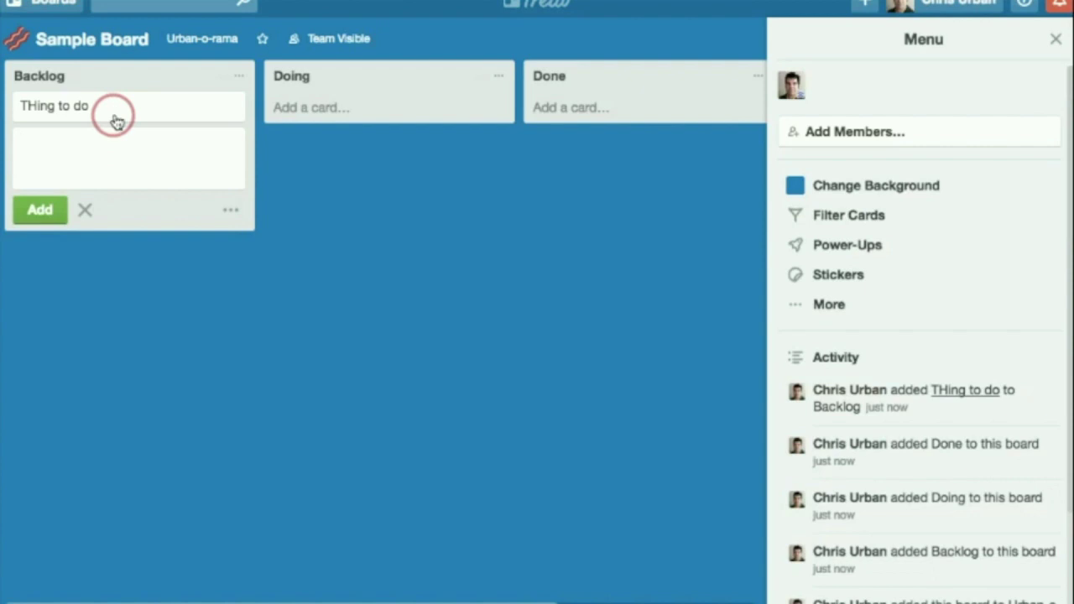
Switch to the website project board and move the Uninstall Windows XP card from In Progress to Needs Review.
{"action": "left_click", "coordinate": [84, 1]}
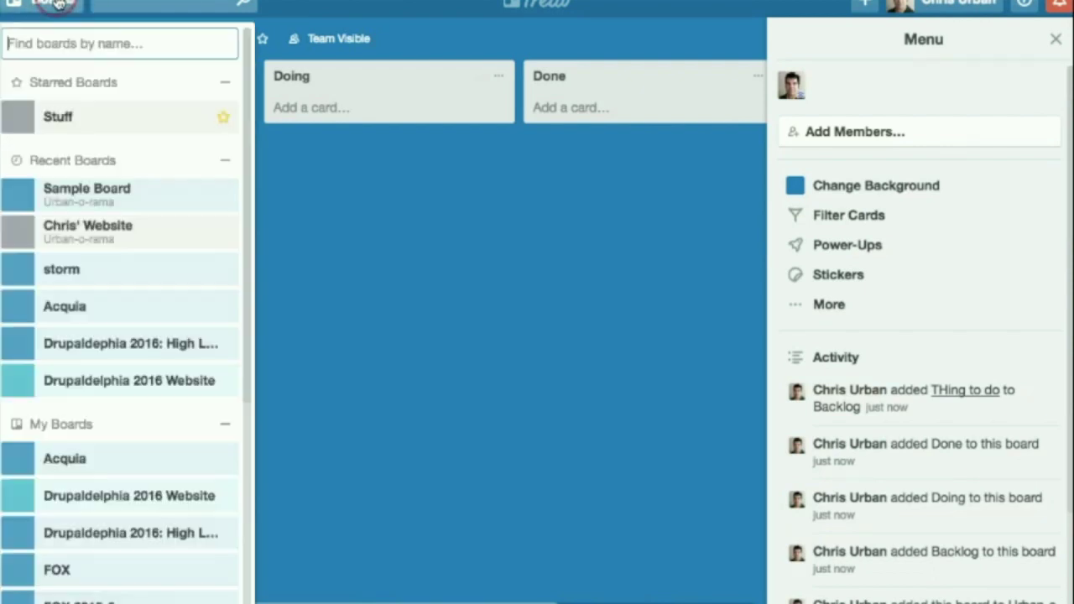
{"action": "left_click", "coordinate": [65, 230]}
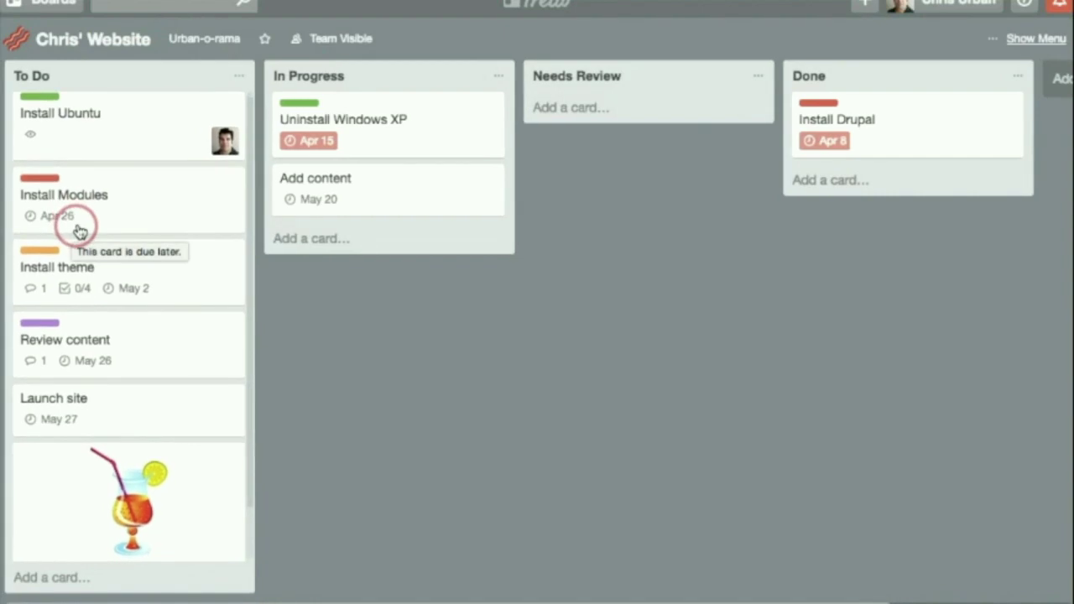
{"action": "scroll", "coordinate": [76, 233], "scroll_direction": "down", "scroll_amount": 2}
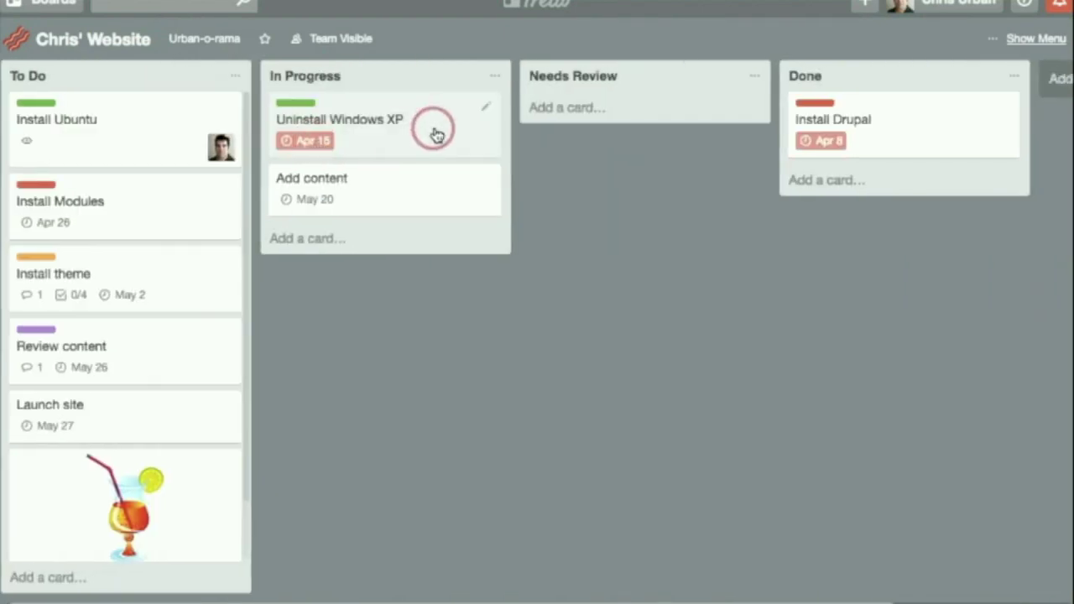
{"action": "left_click_drag", "start_coordinate": [448, 132], "coordinate": [635, 140]}
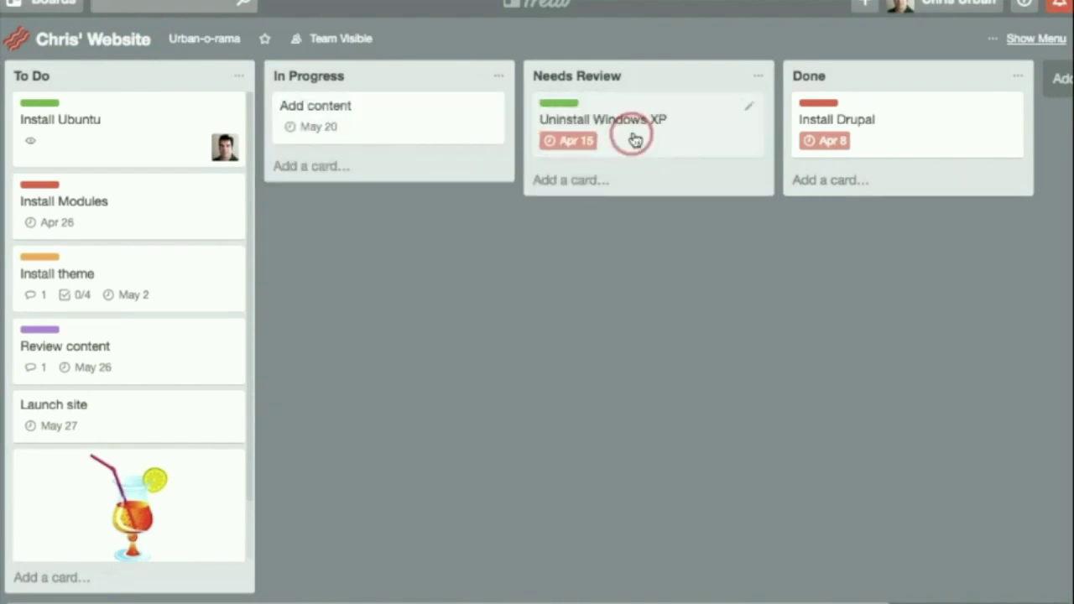
Add the comment "Make sure to use Drupal 8!" to the Install Drupal card and assign the listed team member to it.
{"action": "left_click", "coordinate": [892, 138]}
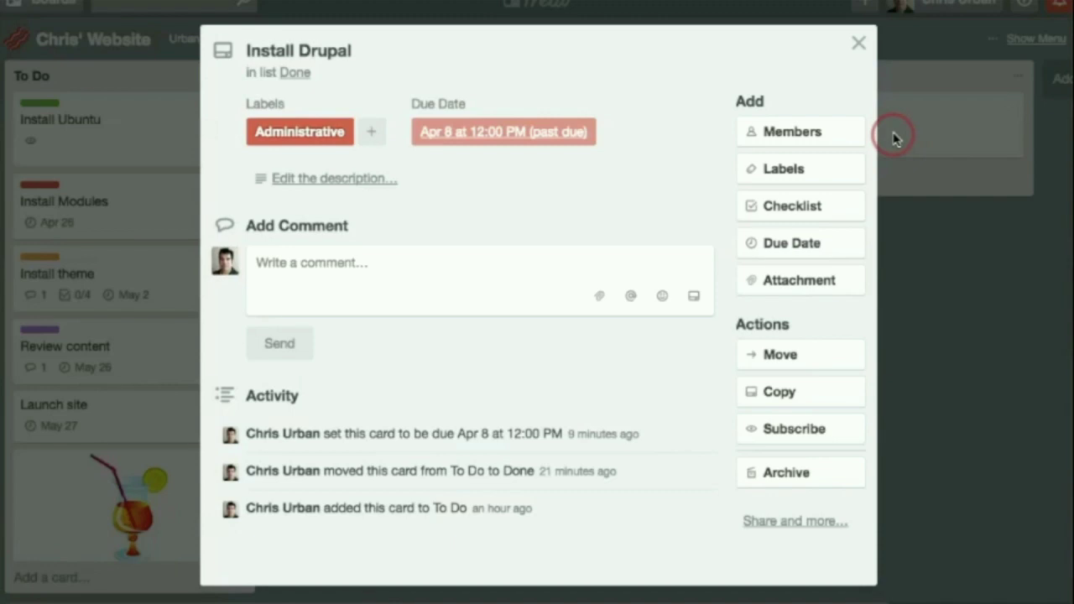
{"action": "left_click", "coordinate": [338, 266]}
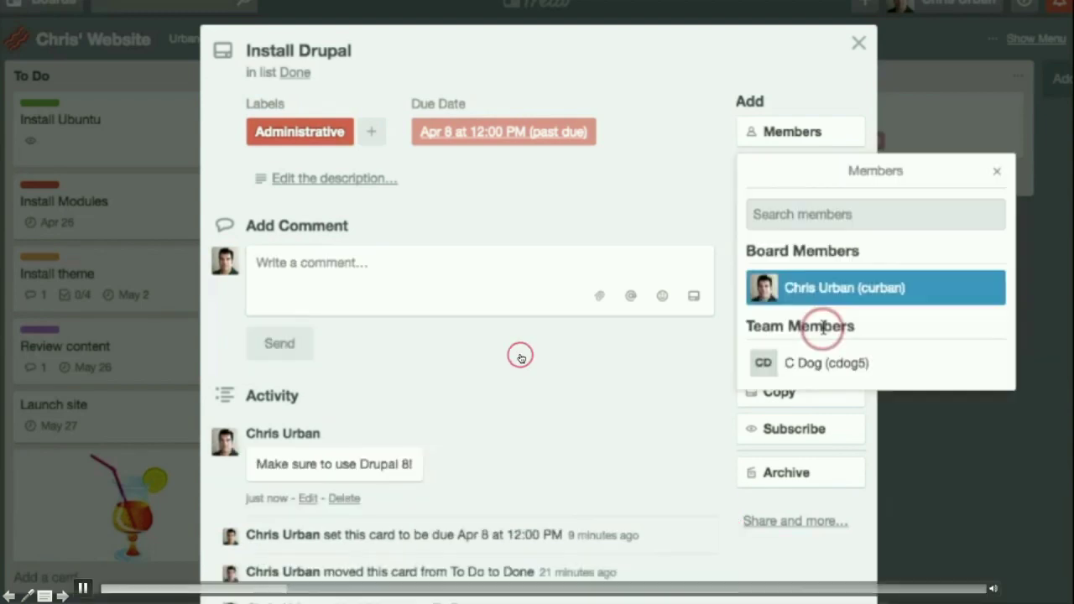
{"action": "left_click", "coordinate": [814, 360]}
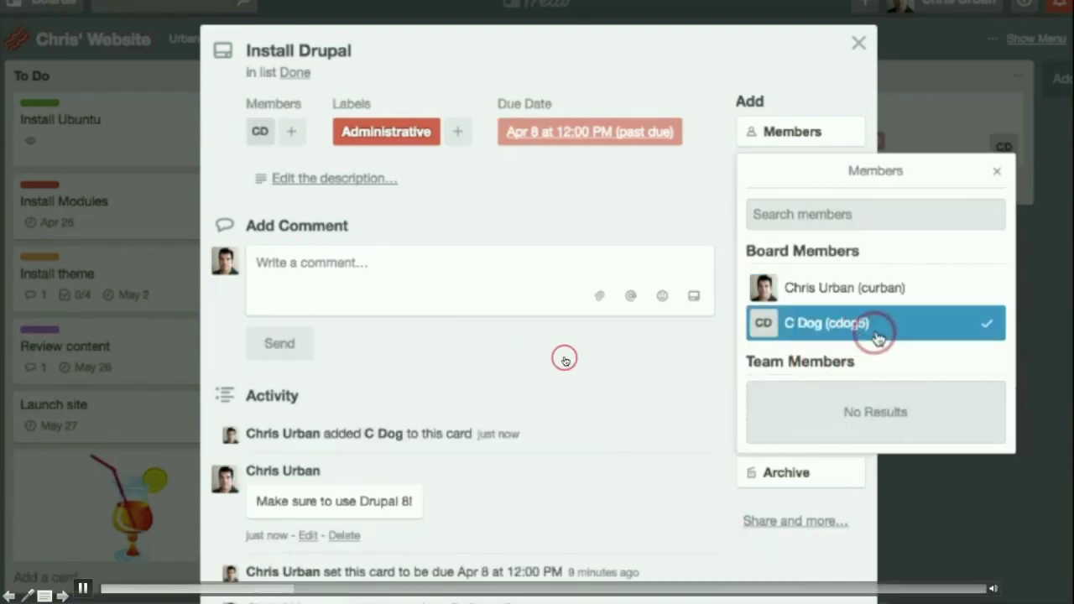
{"action": "left_click", "coordinate": [996, 170]}
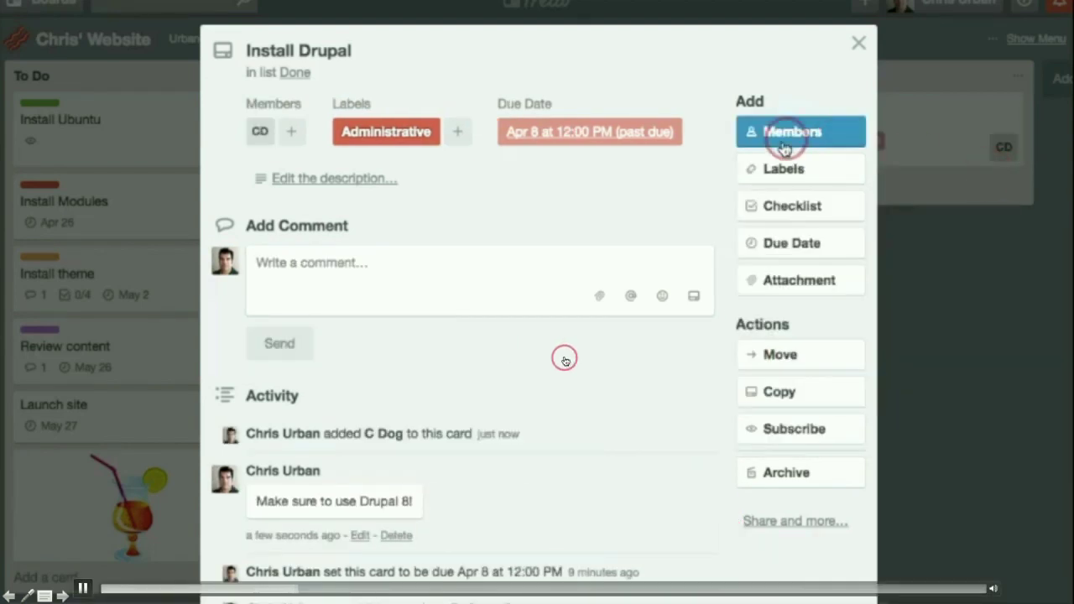
Save the Install Drupal card's due date as 4/8/2016 at 12:00 PM and close the card.
{"action": "left_click", "coordinate": [791, 243]}
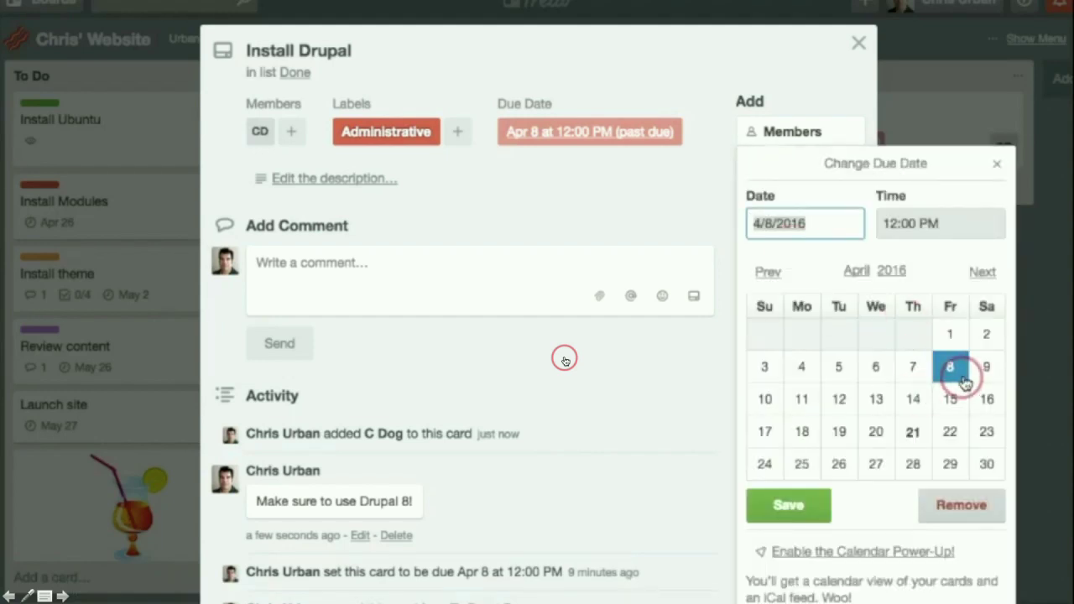
{"action": "left_click", "coordinate": [797, 507]}
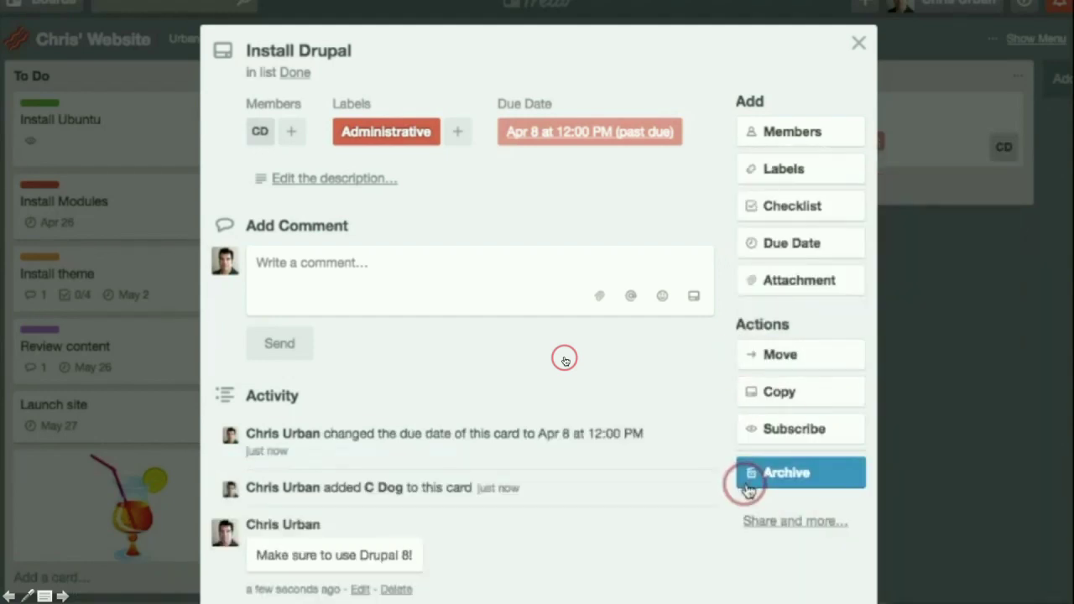
{"action": "left_click", "coordinate": [858, 43]}
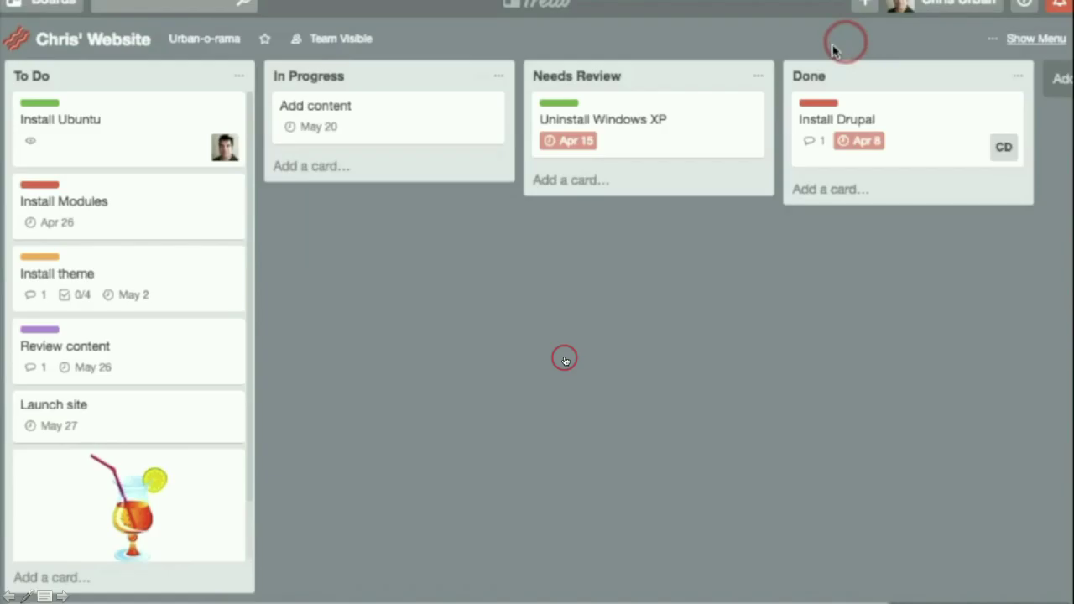
View the attachment on the cocktail.jpg card in the To Do list and close the card.
{"action": "left_click", "coordinate": [204, 497]}
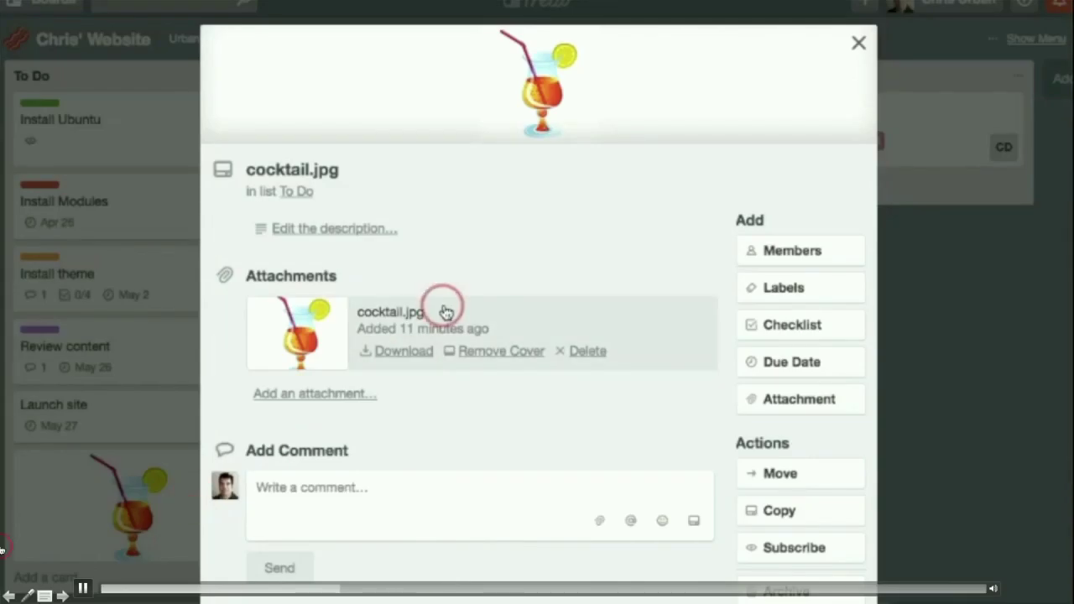
{"action": "left_click", "coordinate": [861, 42]}
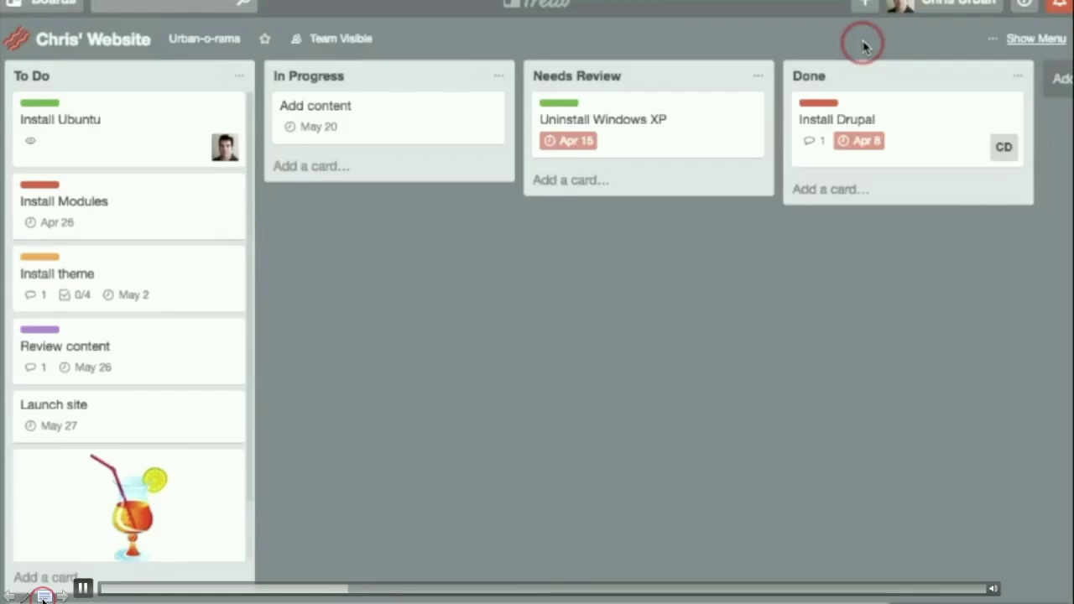
{"action": "key", "text": "Right"}
{"action": "key", "text": "Right"}
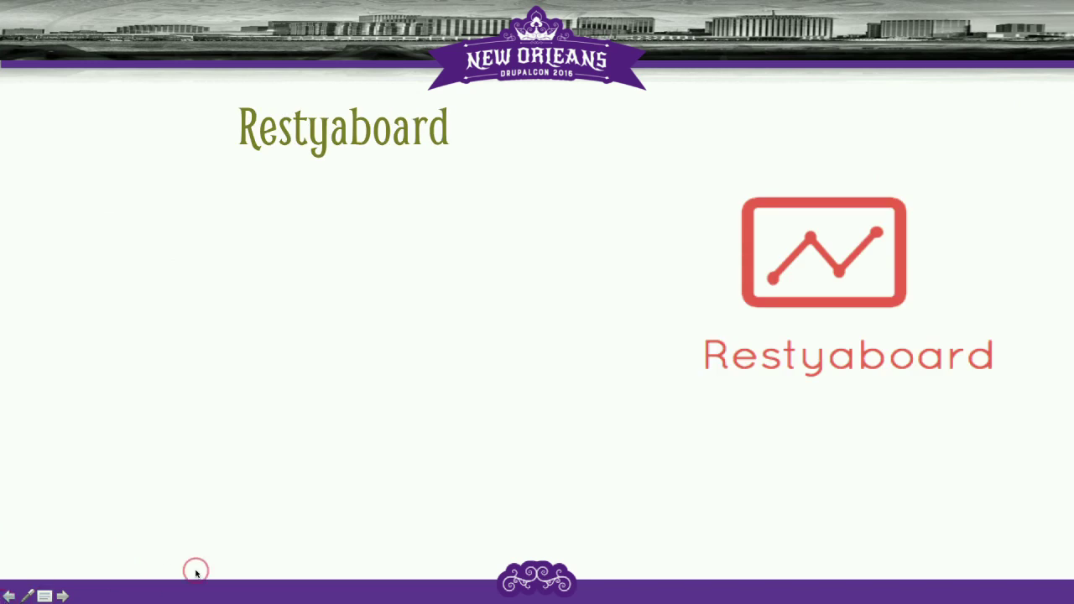
{"action": "key", "text": "Left"}
{"action": "key", "text": "Left"}
{"action": "key", "text": "Left"}
{"action": "key", "text": "Right"}
{"action": "key", "text": "Left"}
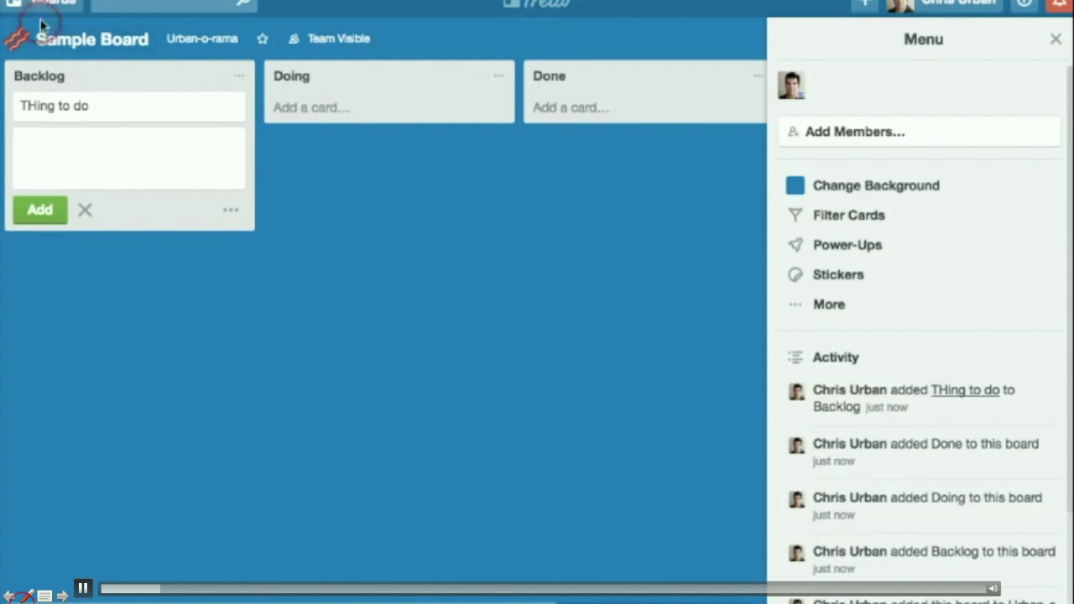
{"action": "key", "text": "space"}
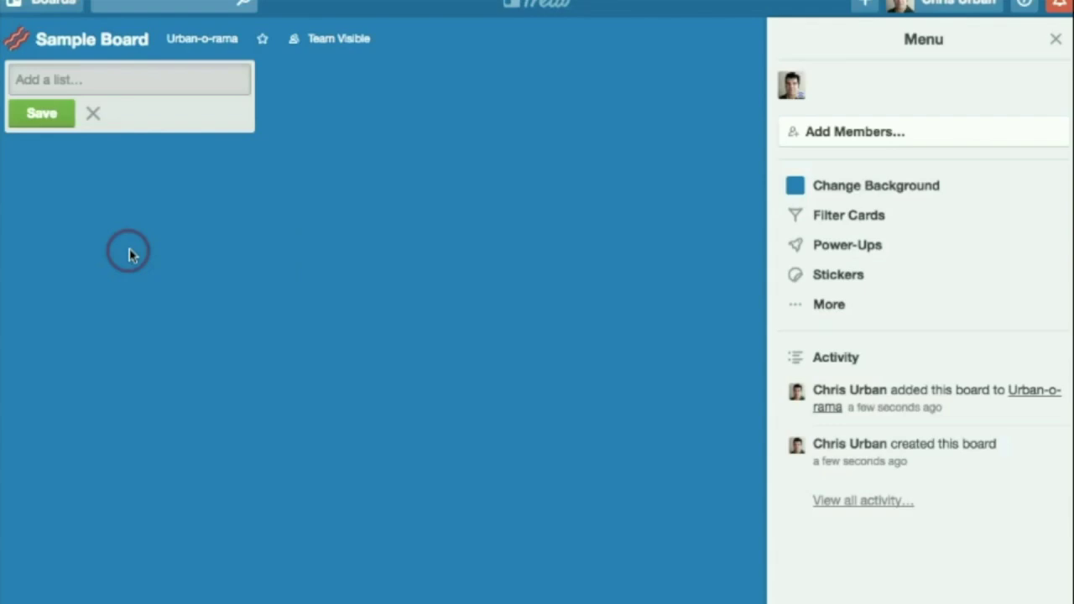
Add two lists named Backlog and Doing to the empty Sample Board.
{"action": "left_click", "coordinate": [101, 77]}
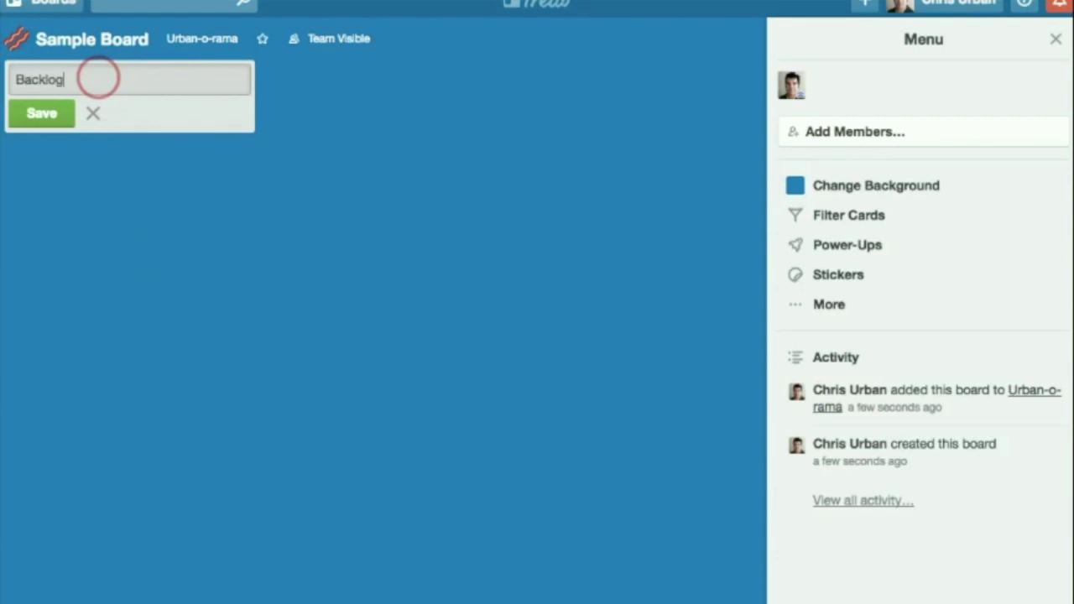
{"action": "key", "text": "Return"}
{"action": "type", "text": "Doing"}
{"action": "key", "text": "Return"}
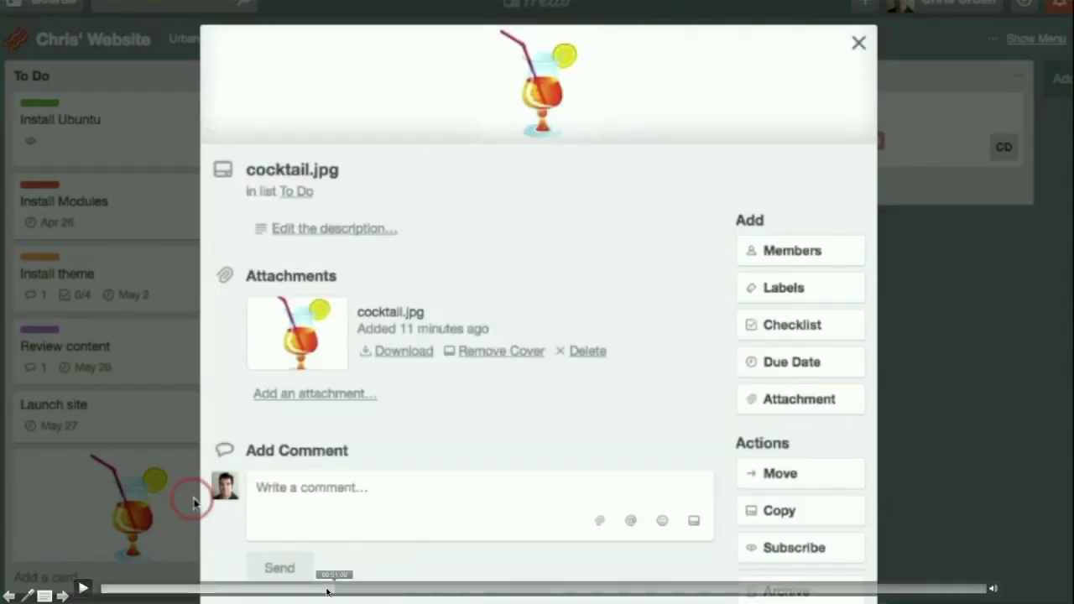
Close the cocktail.jpg card and open the Install theme card in the To Do list.
{"action": "left_click", "coordinate": [327, 591]}
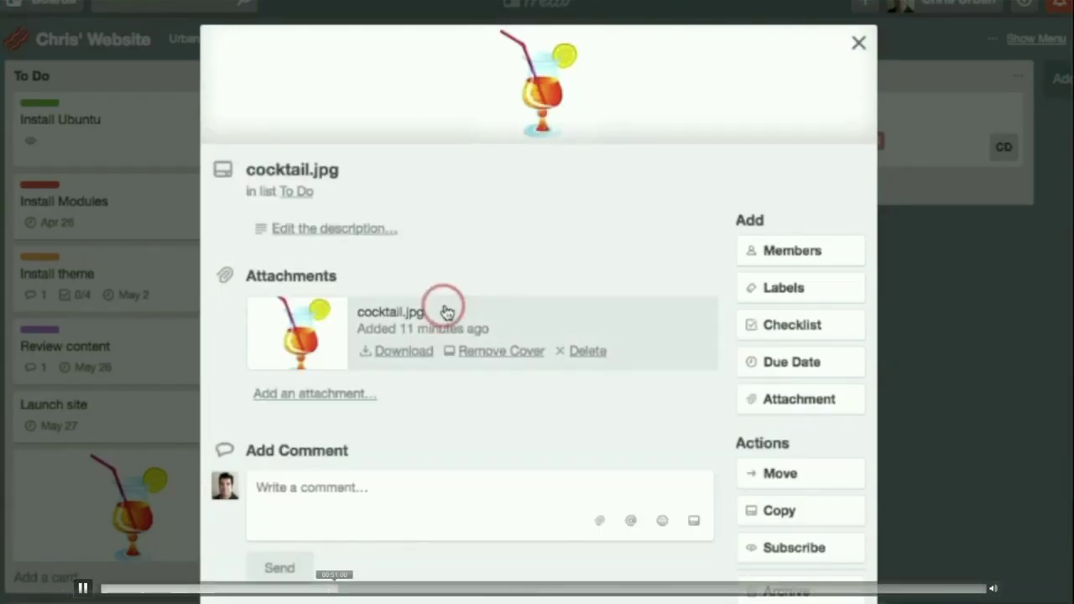
{"action": "left_click", "coordinate": [858, 41]}
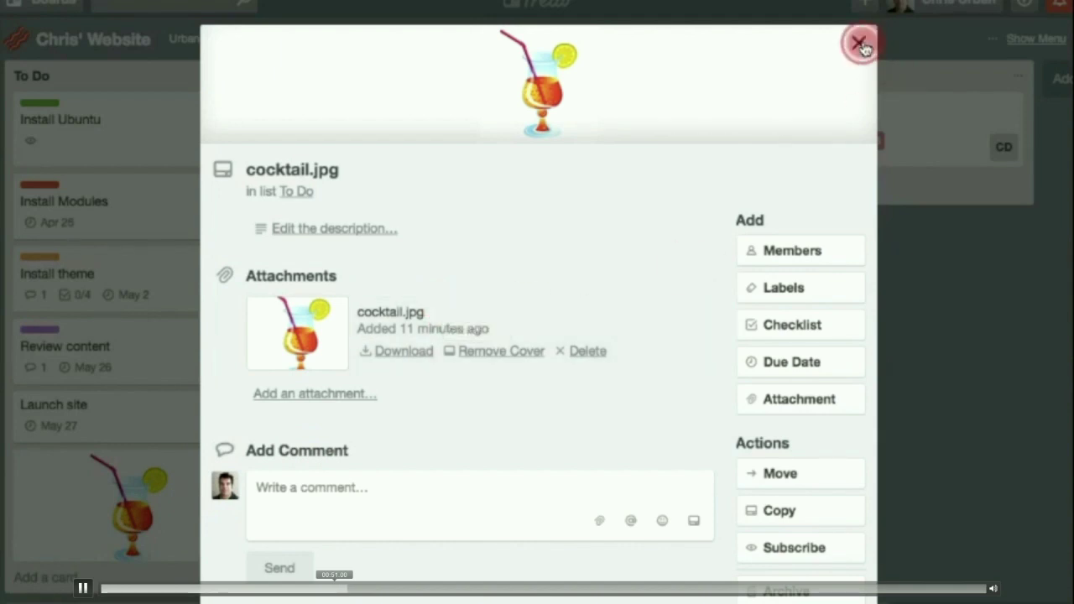
{"action": "left_click", "coordinate": [144, 269]}
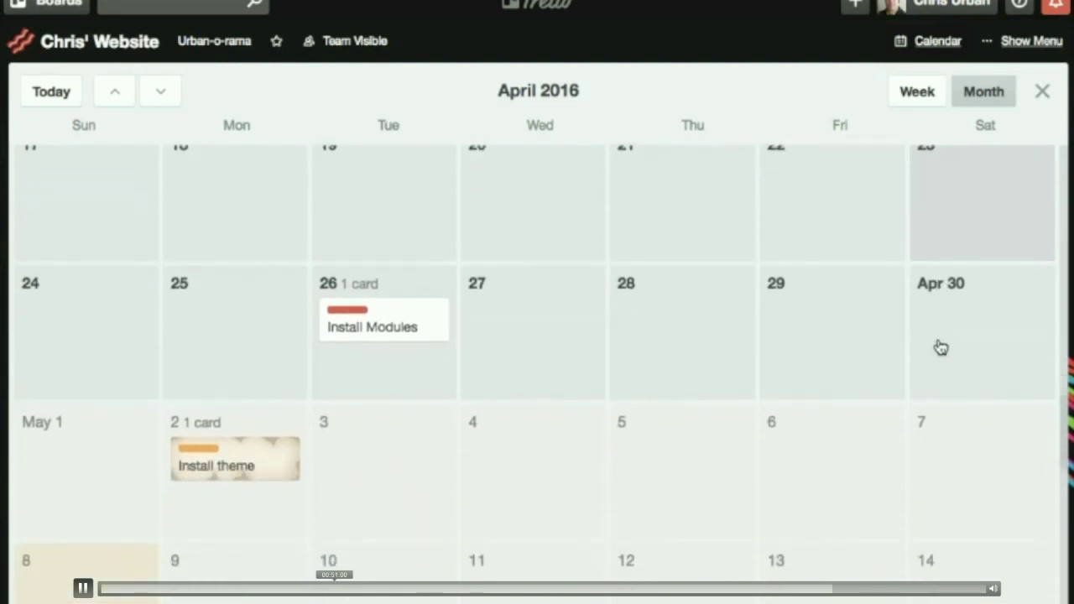
Look through the board's April 2016 calendar of due cards and the list of available boards.
{"action": "scroll", "coordinate": [940, 347], "scroll_direction": "down", "scroll_amount": 4}
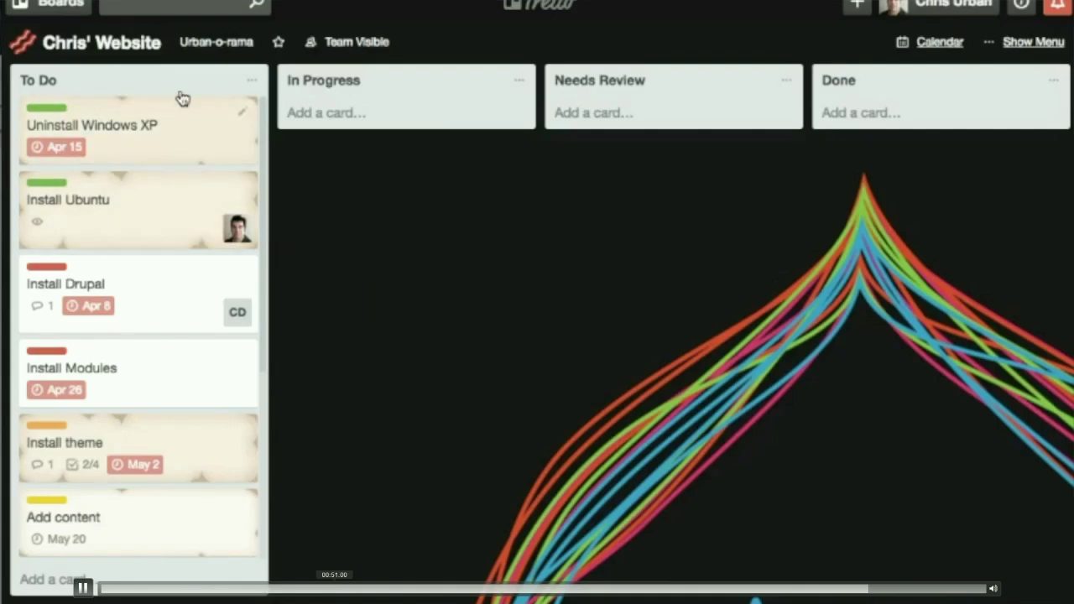
{"action": "left_click", "coordinate": [59, 4]}
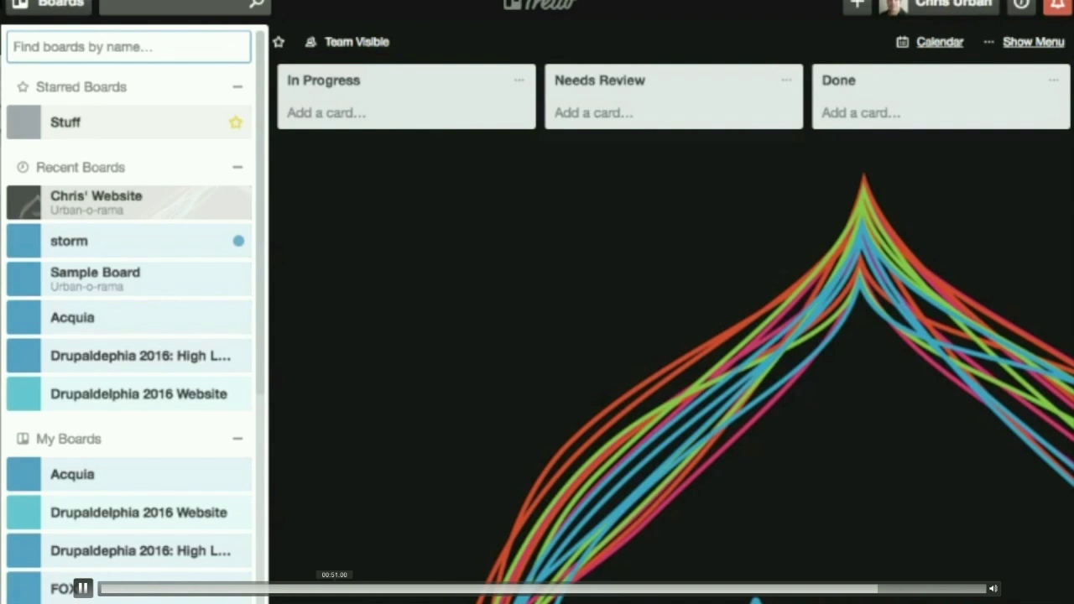
{"action": "left_click", "coordinate": [358, 170]}
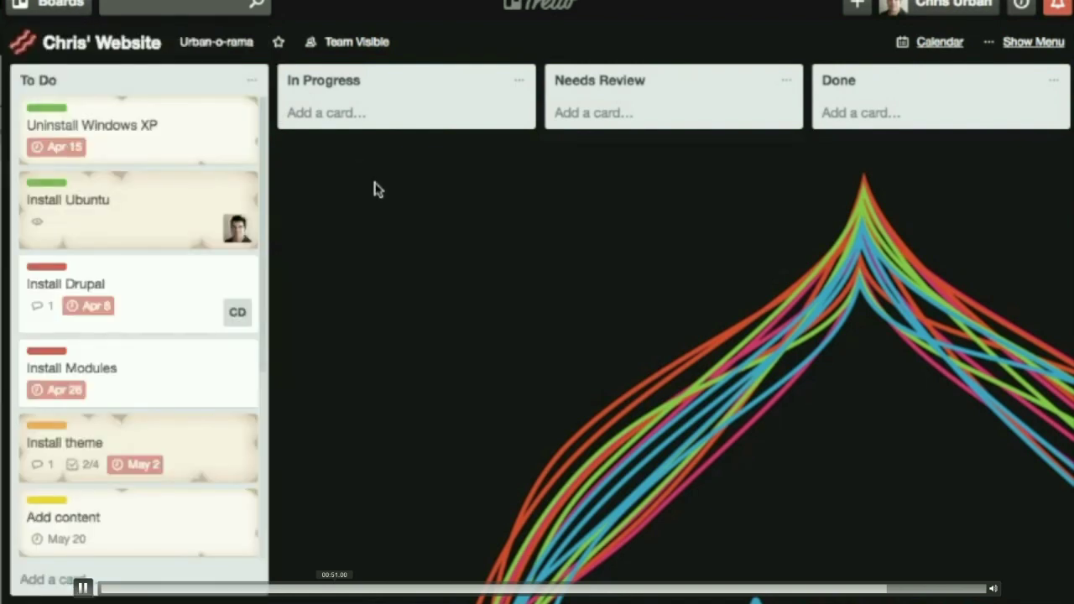
Filter the board's cards by the Administrative label and clear the filter again.
{"action": "key", "text": "f"}
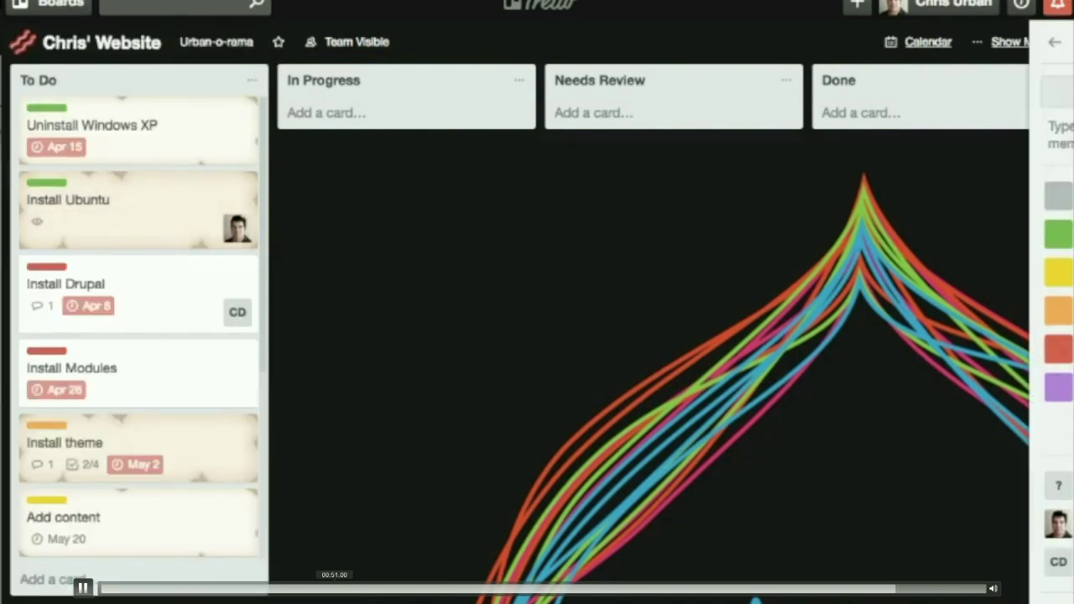
{"action": "left_click", "coordinate": [818, 365]}
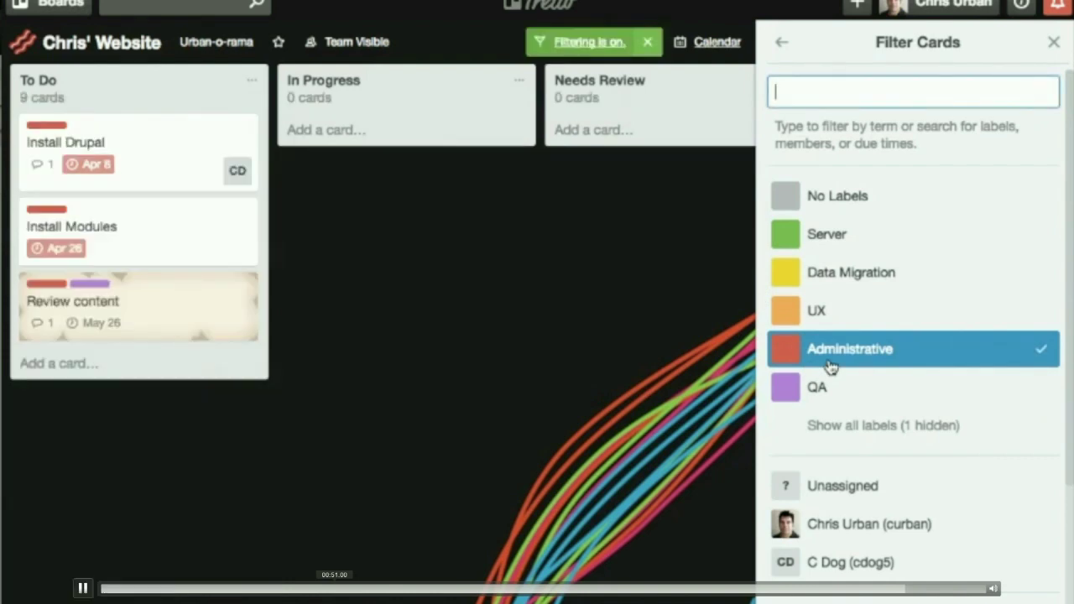
{"action": "left_click", "coordinate": [1053, 46]}
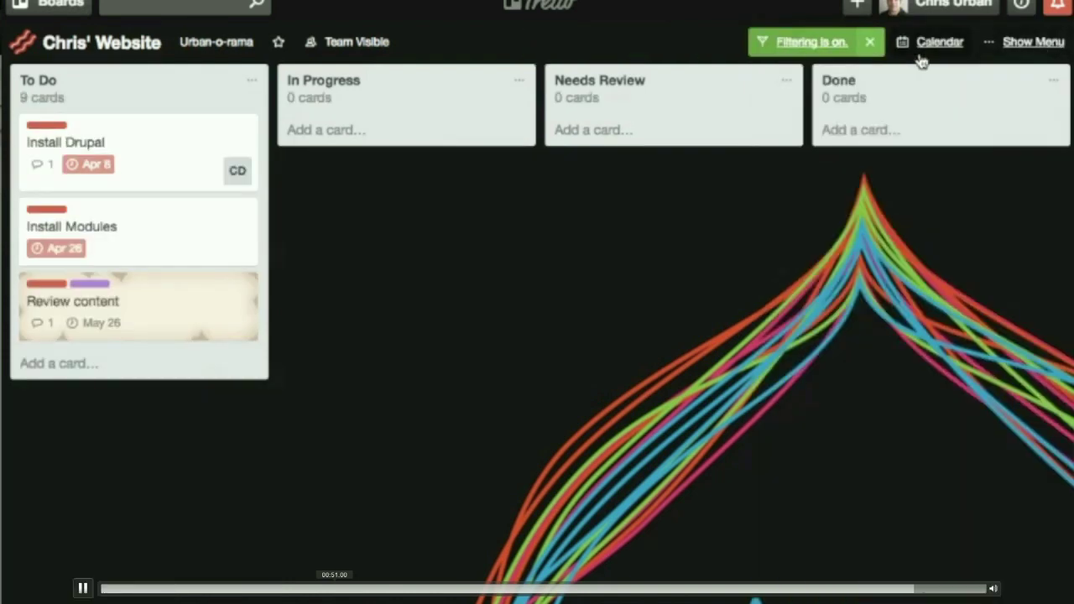
{"action": "left_click", "coordinate": [872, 43]}
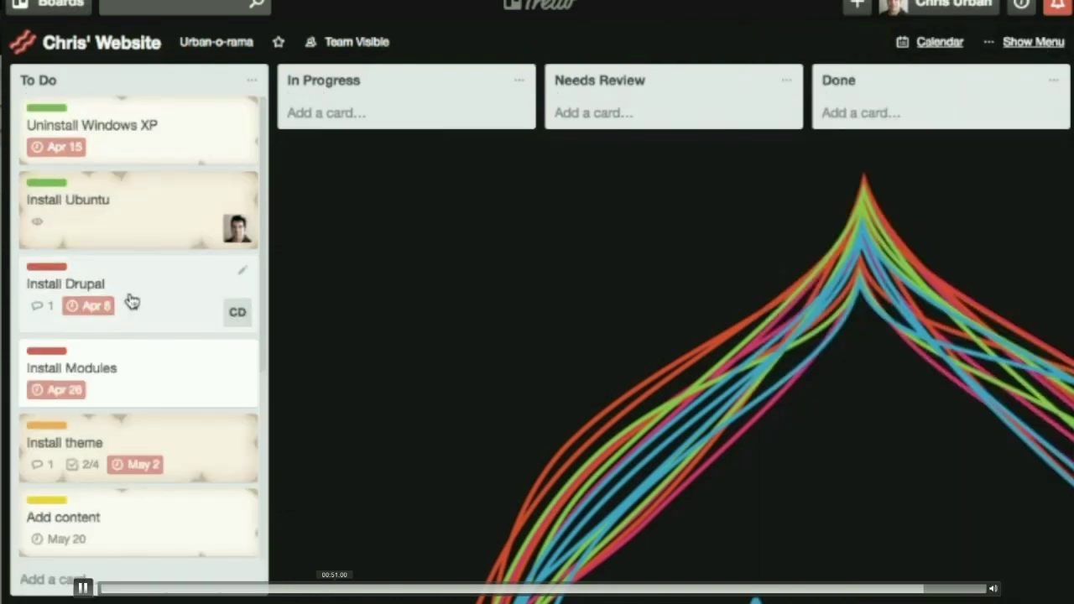
View the label choices for the Install Drupal card and the quick edit options for the Install Modules card.
{"action": "key", "text": "l"}
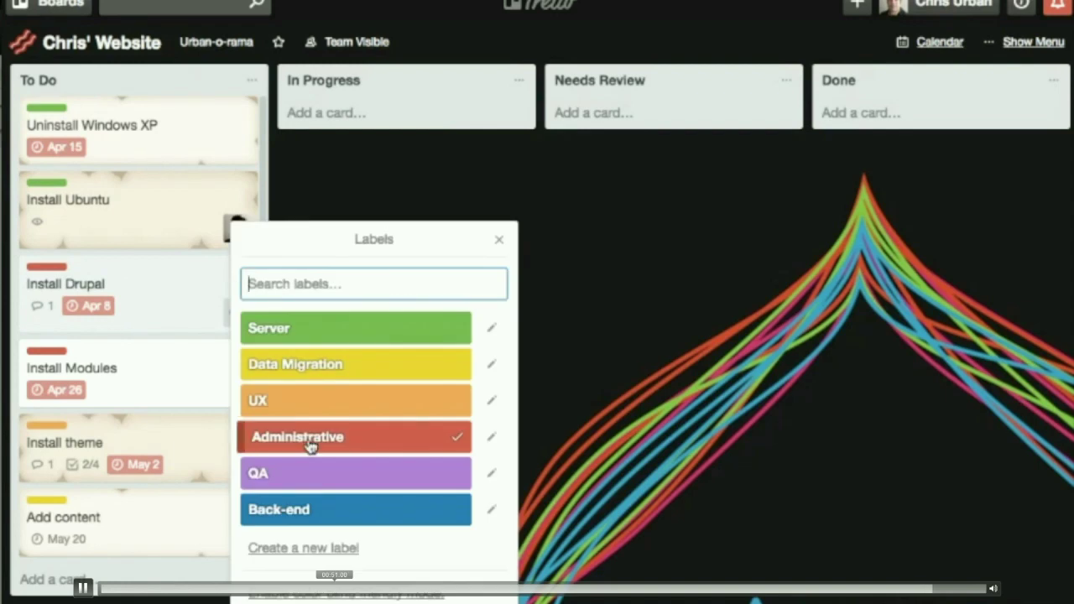
{"action": "left_click", "coordinate": [499, 240]}
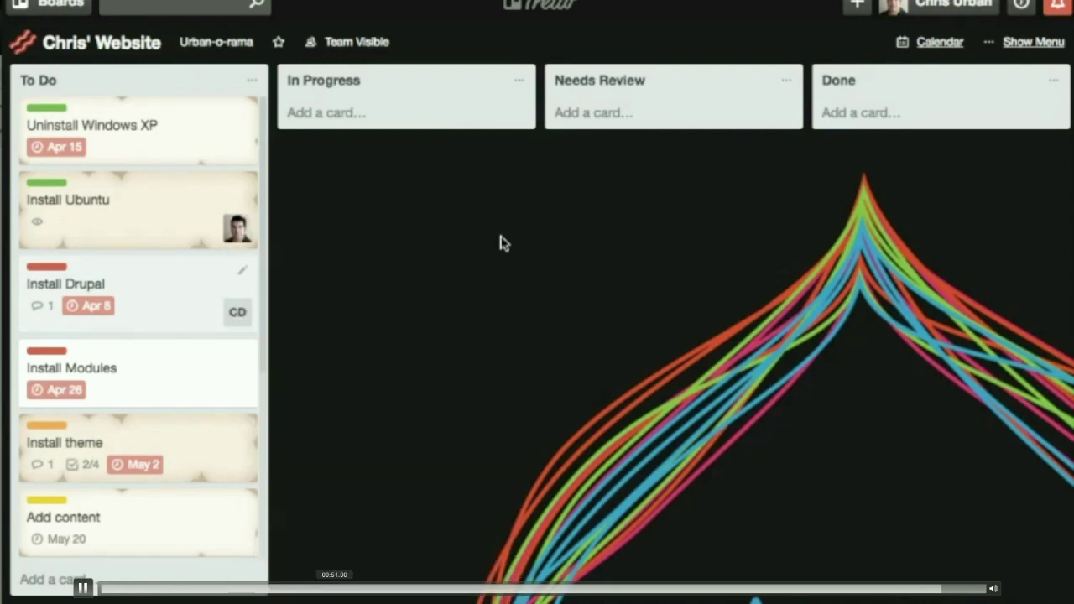
{"action": "key", "text": "e"}
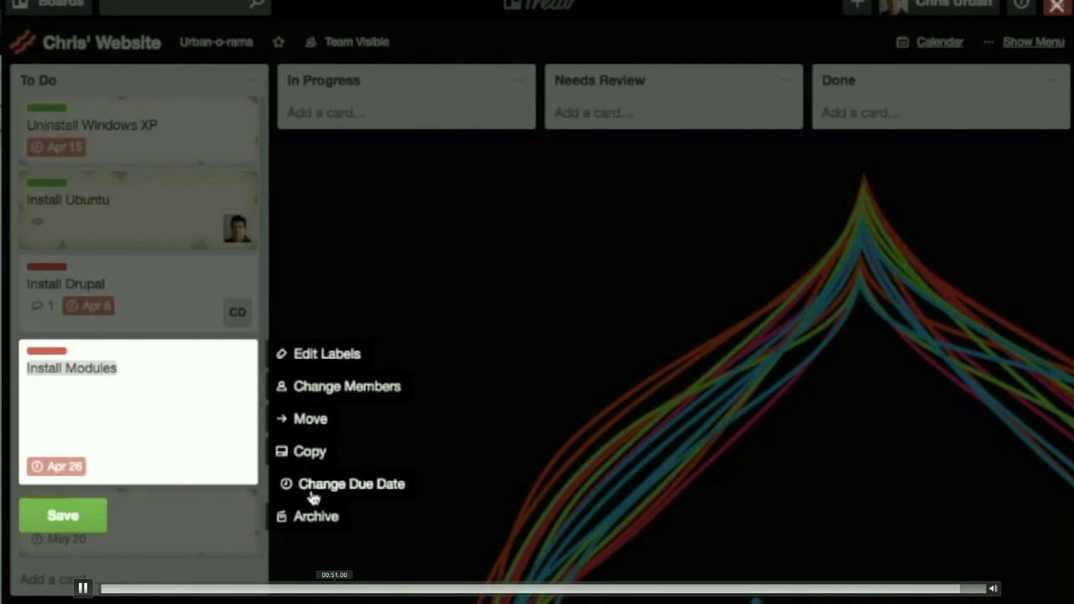
{"action": "left_click", "coordinate": [443, 358]}
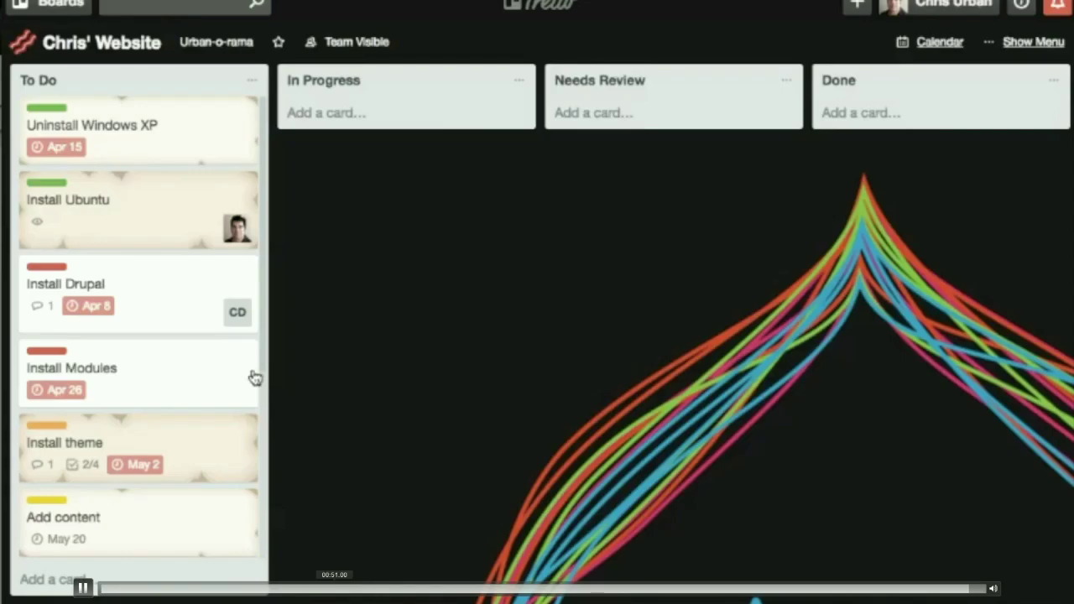
Assign yourself as a member of the Install Modules card.
{"action": "key", "text": "space"}
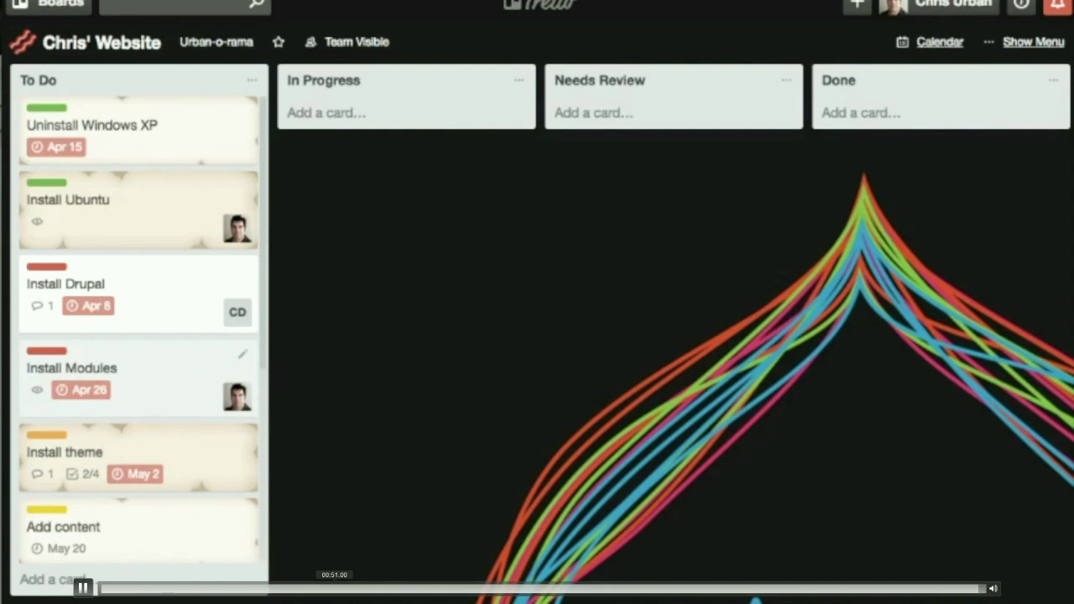
{"action": "key", "text": "space"}
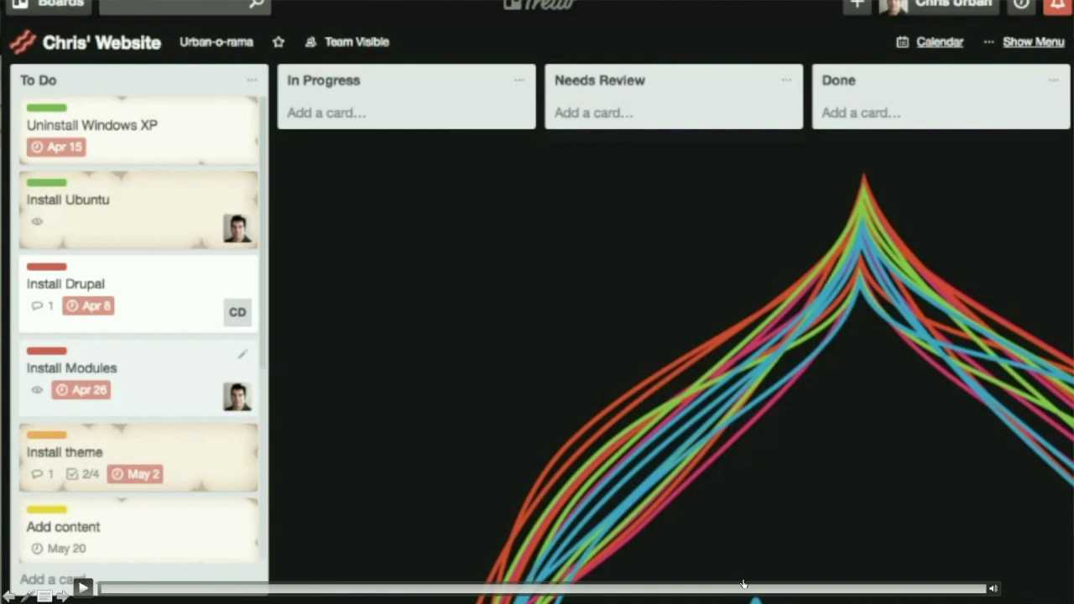
{"action": "left_click_drag", "start_coordinate": [743, 594], "coordinate": [846, 588]}
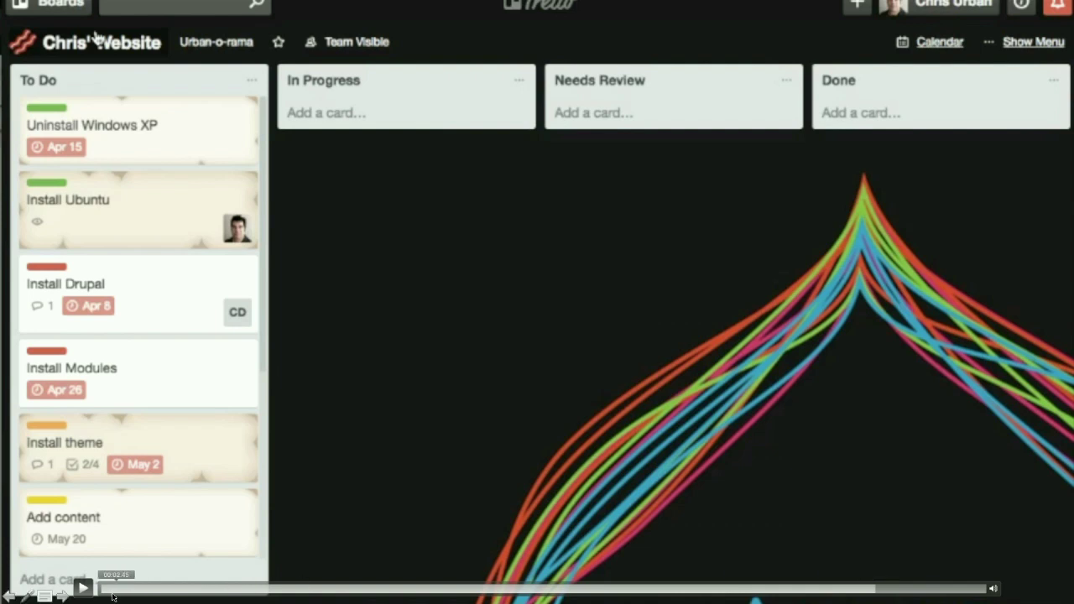
{"action": "left_click", "coordinate": [83, 587]}
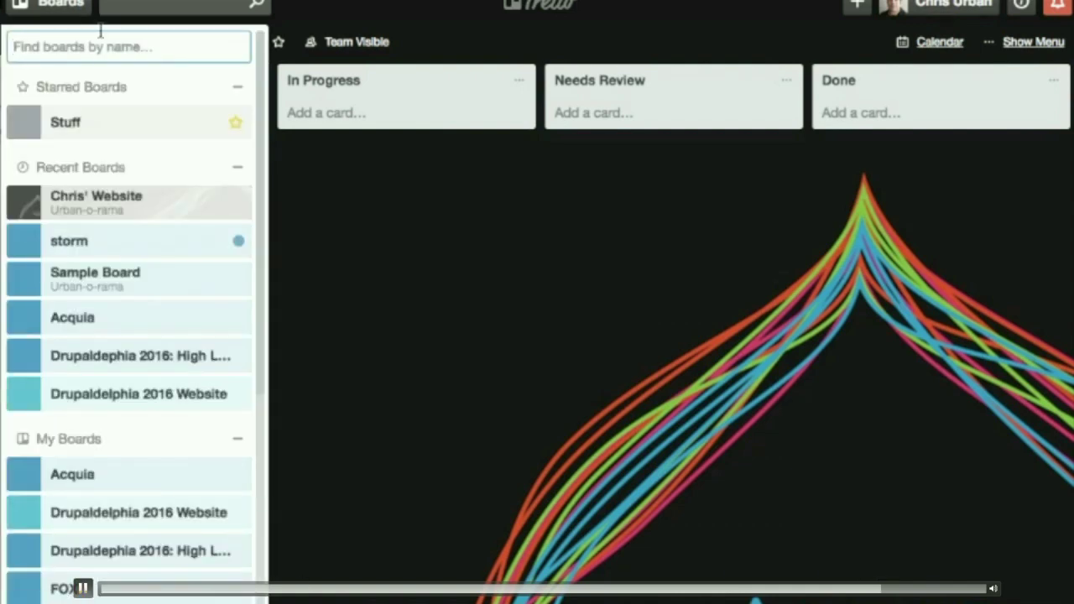
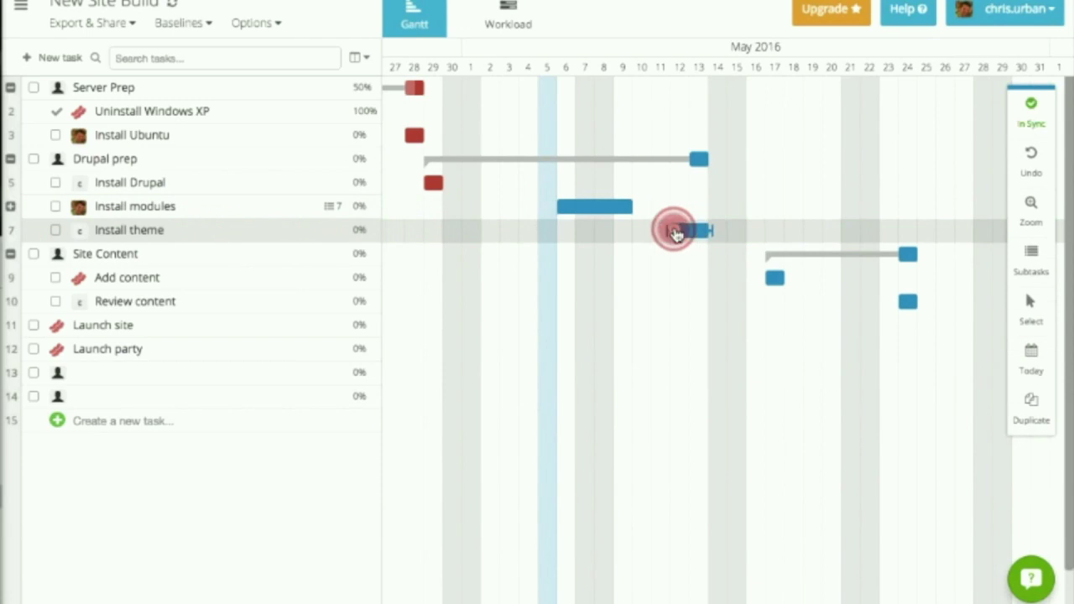
In the New Site Build Gantt chart, set the Add content task's progress to 50% and extend its bar through May 23.
{"action": "scroll", "coordinate": [663, 285], "scroll_direction": "right", "scroll_amount": 2}
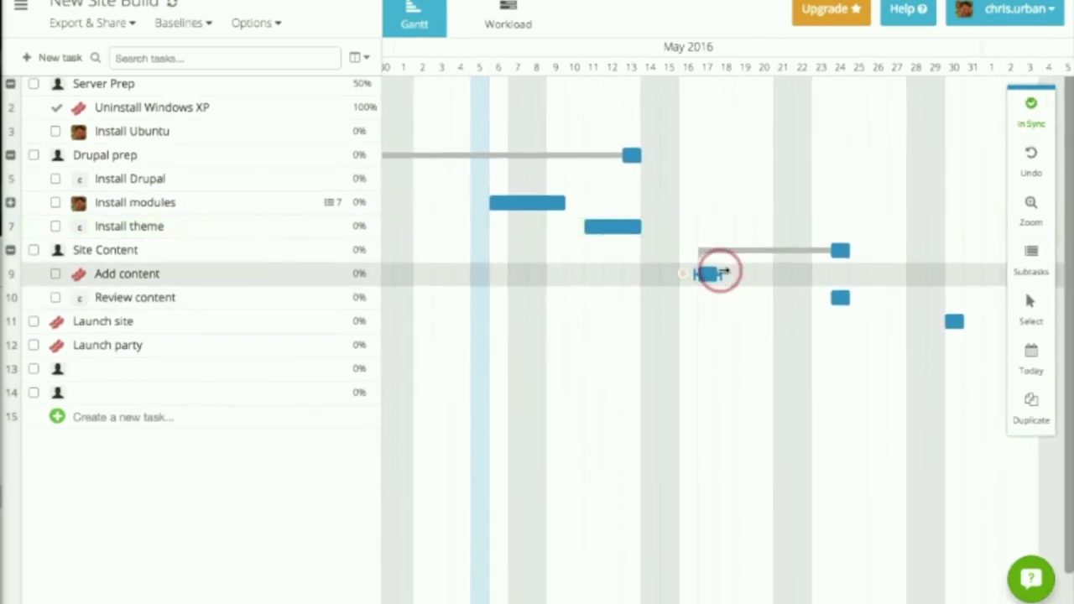
{"action": "right_click", "coordinate": [709, 275]}
{"action": "mouse_move", "coordinate": [714, 364]}
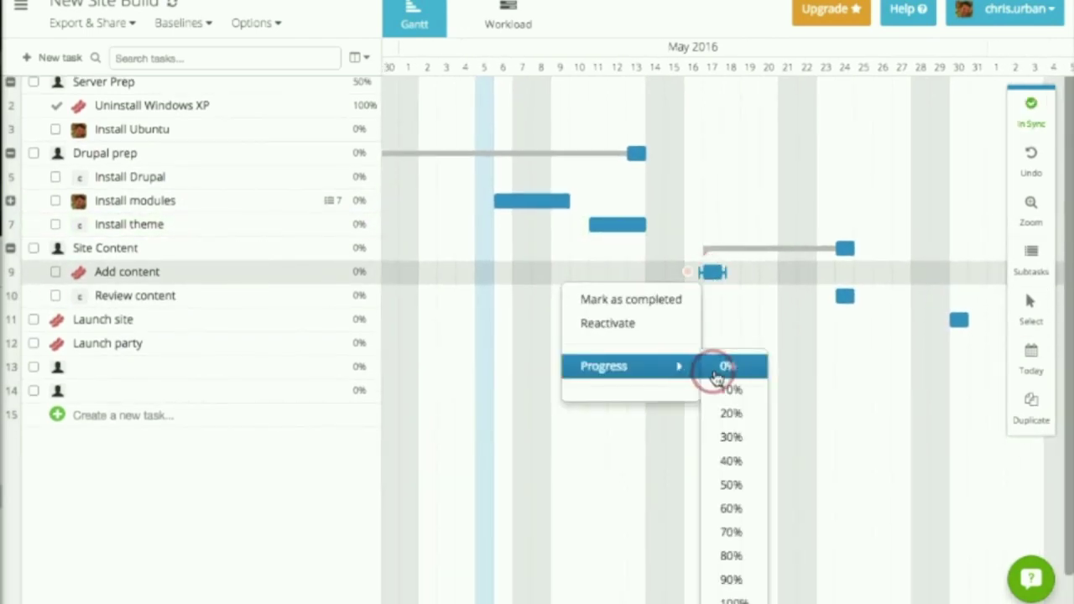
{"action": "left_click", "coordinate": [718, 481]}
{"action": "left_click_drag", "start_coordinate": [713, 272], "coordinate": [831, 269]}
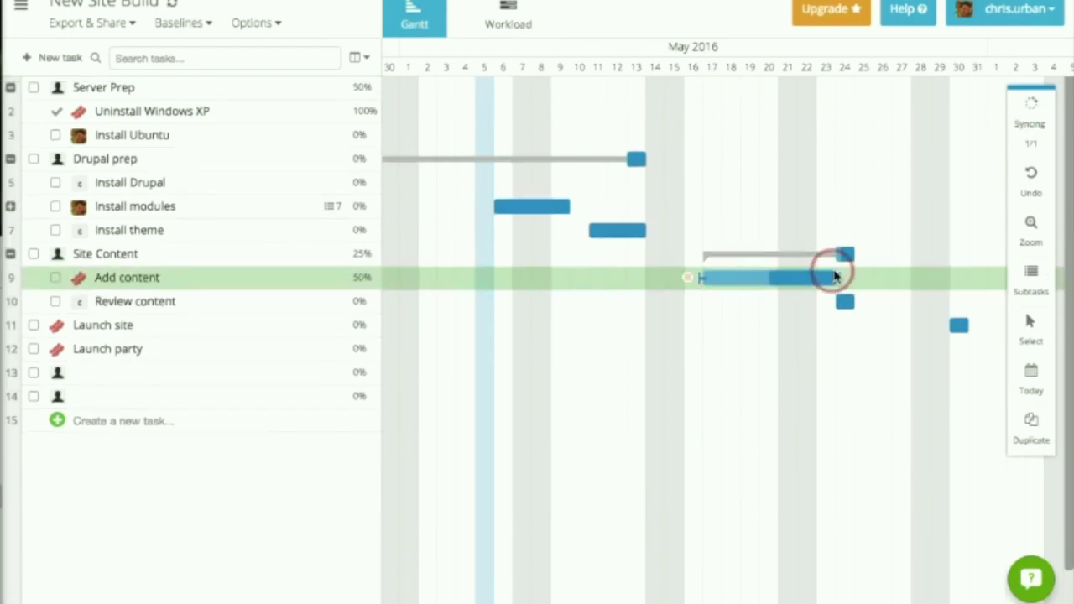
Schedule the Launch party task for June 3 to June 4 on the Gantt chart.
{"action": "left_click", "coordinate": [844, 296]}
{"action": "left_click", "coordinate": [889, 319]}
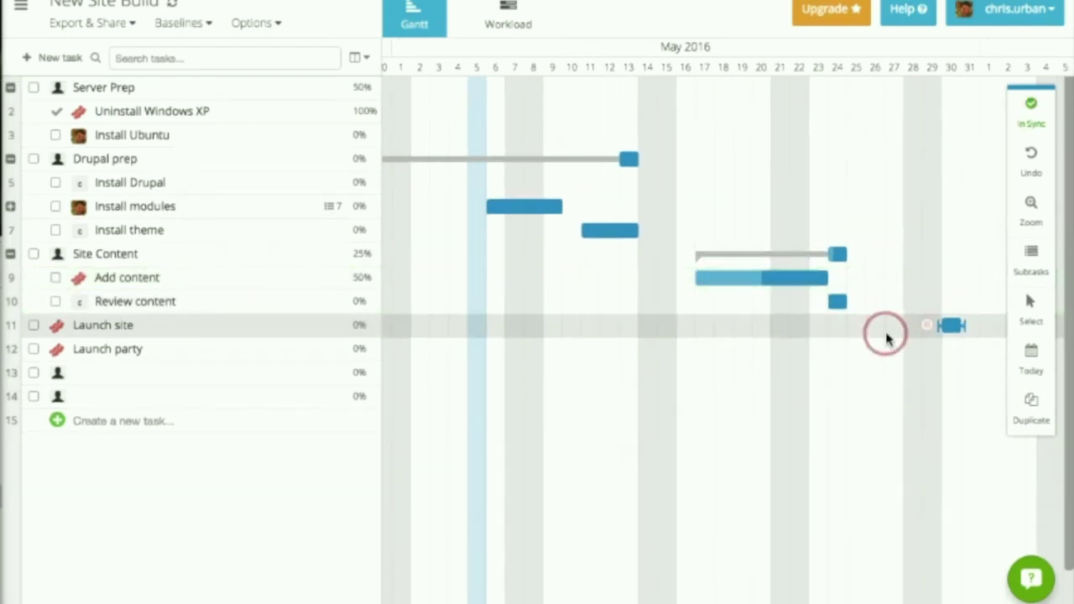
{"action": "scroll", "coordinate": [885, 329], "scroll_direction": "right", "scroll_amount": 5}
{"action": "left_click", "coordinate": [795, 352]}
{"action": "left_click_drag", "start_coordinate": [801, 352], "coordinate": [839, 347]}
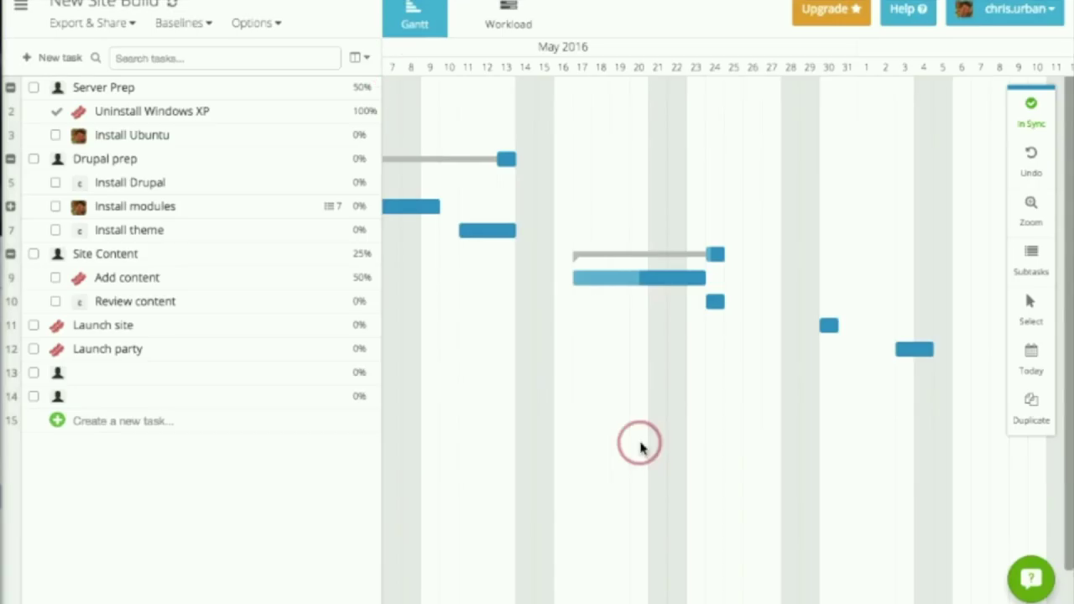
Switch to the workload view and extend Launch site through May 31 and Review content through May 27.
{"action": "scroll", "coordinate": [510, 149], "scroll_direction": "down", "scroll_amount": 1}
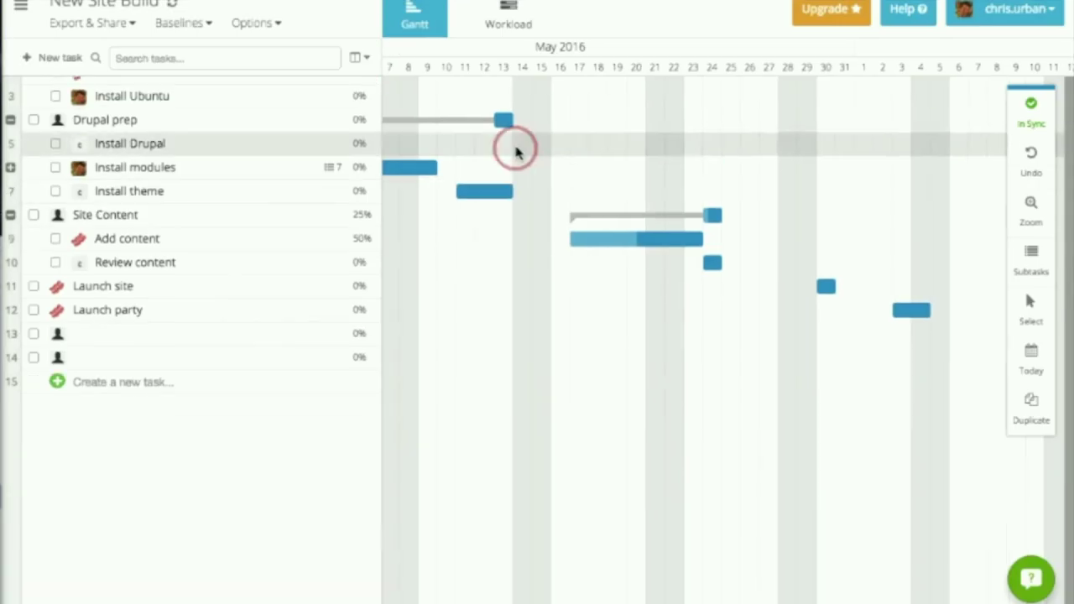
{"action": "left_click", "coordinate": [507, 15]}
{"action": "scroll", "coordinate": [646, 100], "scroll_direction": "right", "scroll_amount": 3}
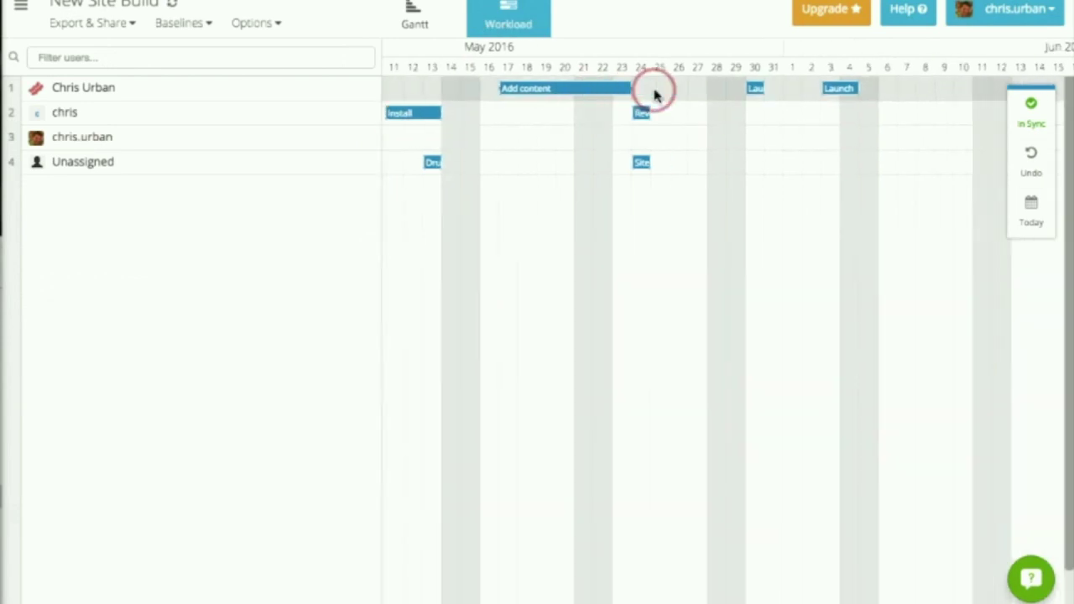
{"action": "left_click_drag", "start_coordinate": [699, 88], "coordinate": [712, 89]}
{"action": "left_click_drag", "start_coordinate": [587, 113], "coordinate": [640, 110]}
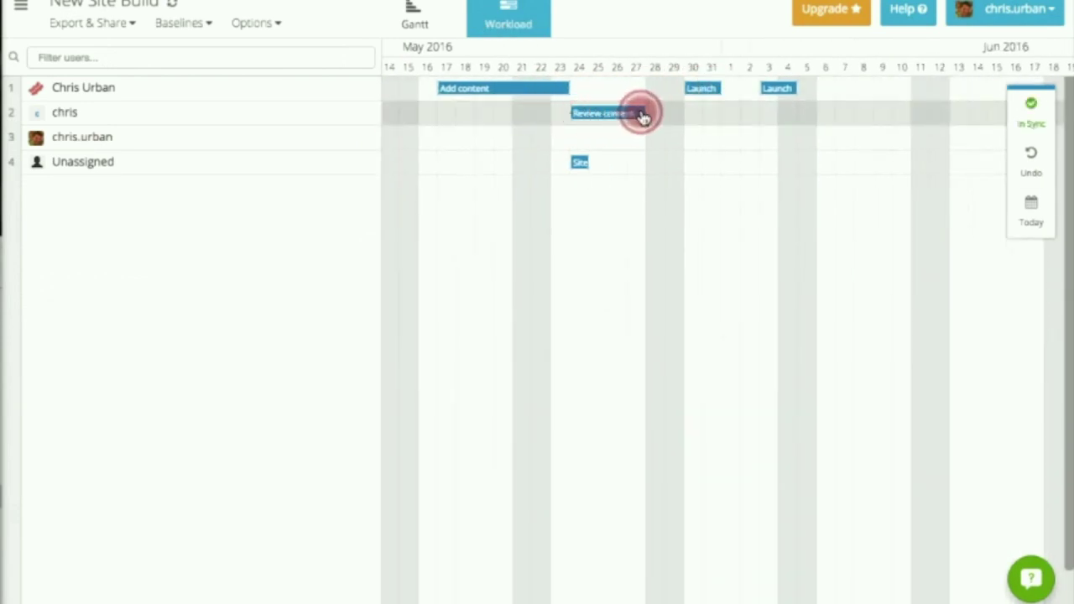
Stretch the unassigned Site Content item to span May 17 to May 27 and return to the Gantt view.
{"action": "left_click_drag", "start_coordinate": [582, 161], "coordinate": [643, 160]}
{"action": "left_click_drag", "start_coordinate": [569, 161], "coordinate": [463, 162]}
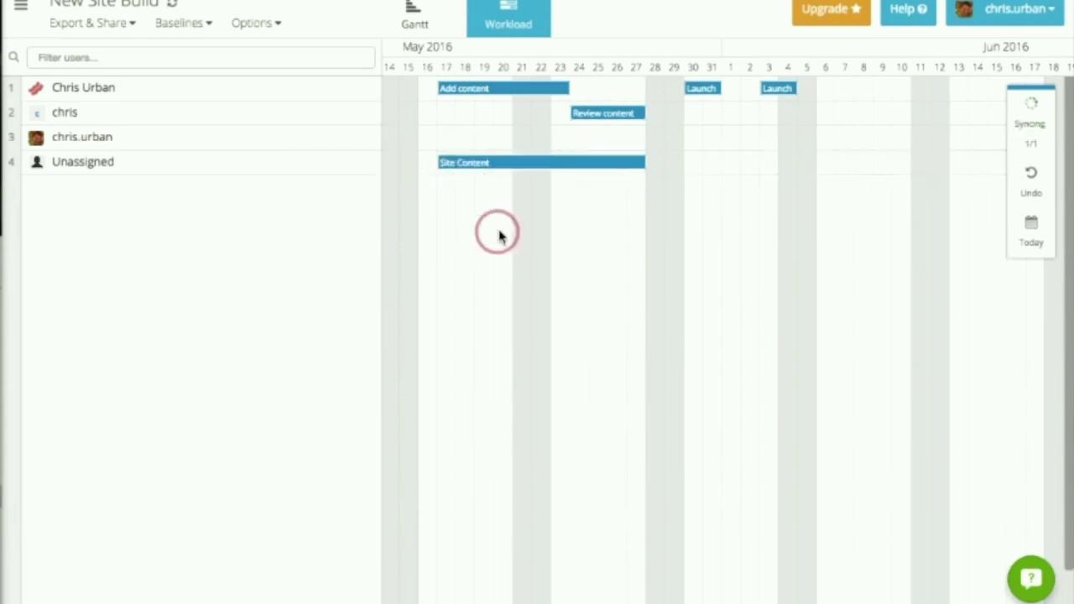
{"action": "scroll", "coordinate": [497, 235], "scroll_direction": "left", "scroll_amount": 10}
{"action": "scroll", "coordinate": [762, 223], "scroll_direction": "right", "scroll_amount": 10}
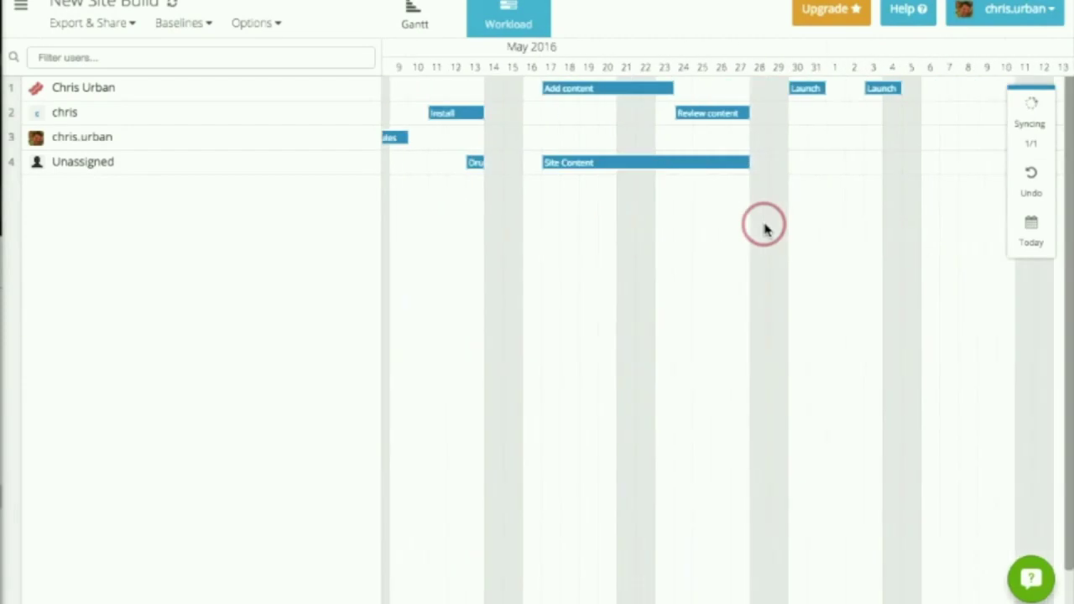
{"action": "left_click", "coordinate": [414, 17]}
{"action": "scroll", "coordinate": [659, 344], "scroll_direction": "left", "scroll_amount": 10}
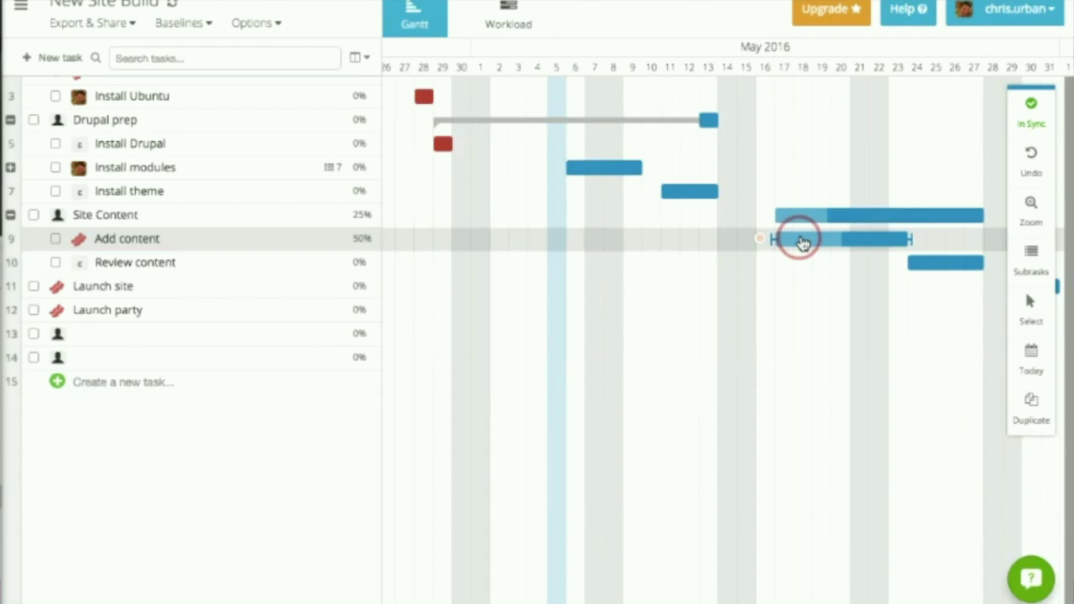
{"action": "mouse_move", "coordinate": [1016, 544]}
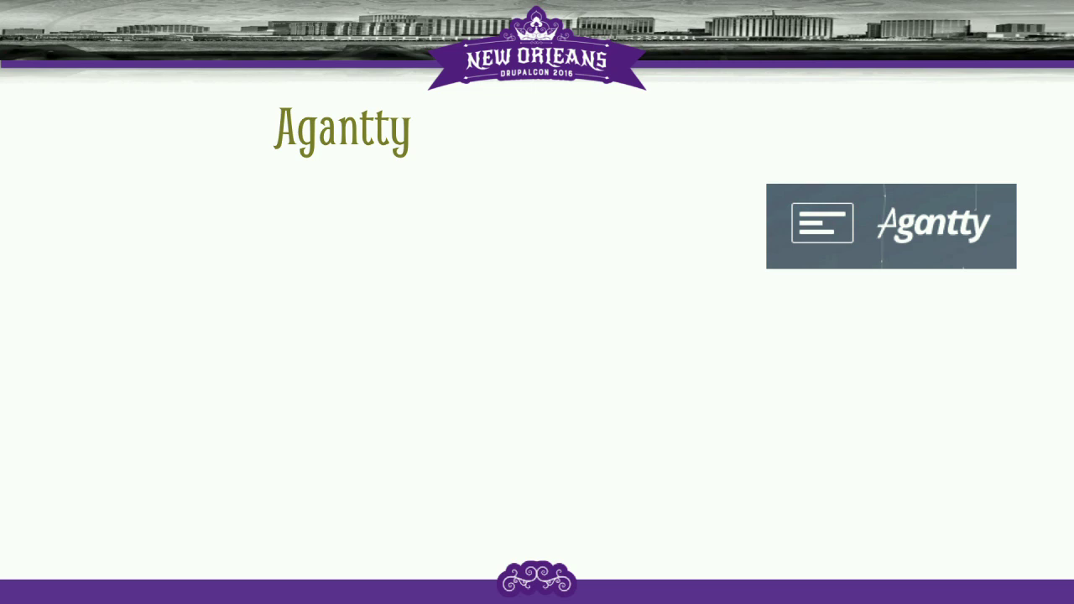
{"action": "key", "text": "Right"}
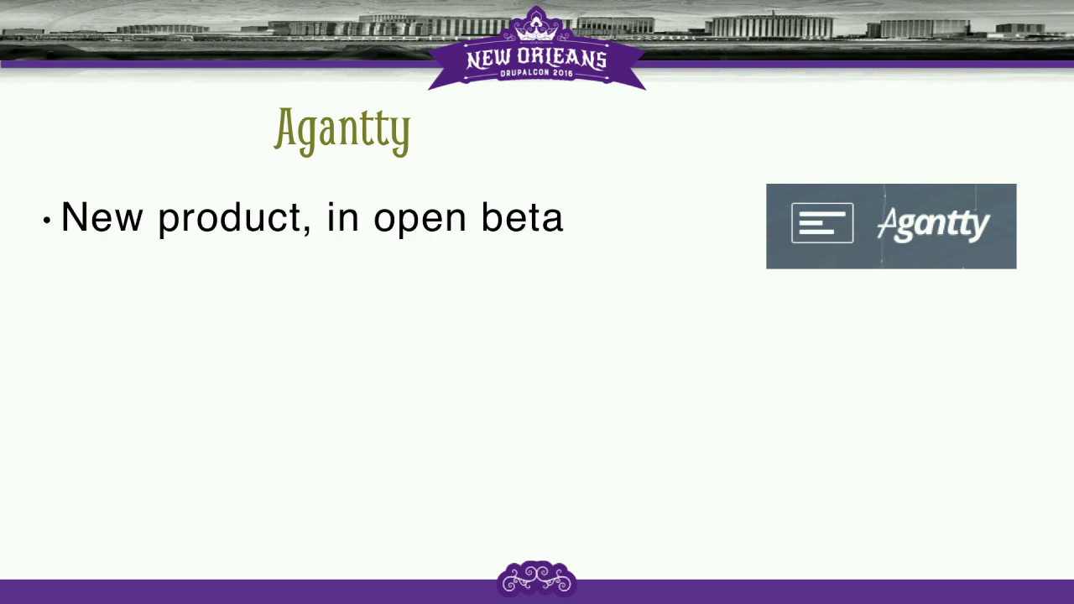
{"action": "key", "text": "Right"}
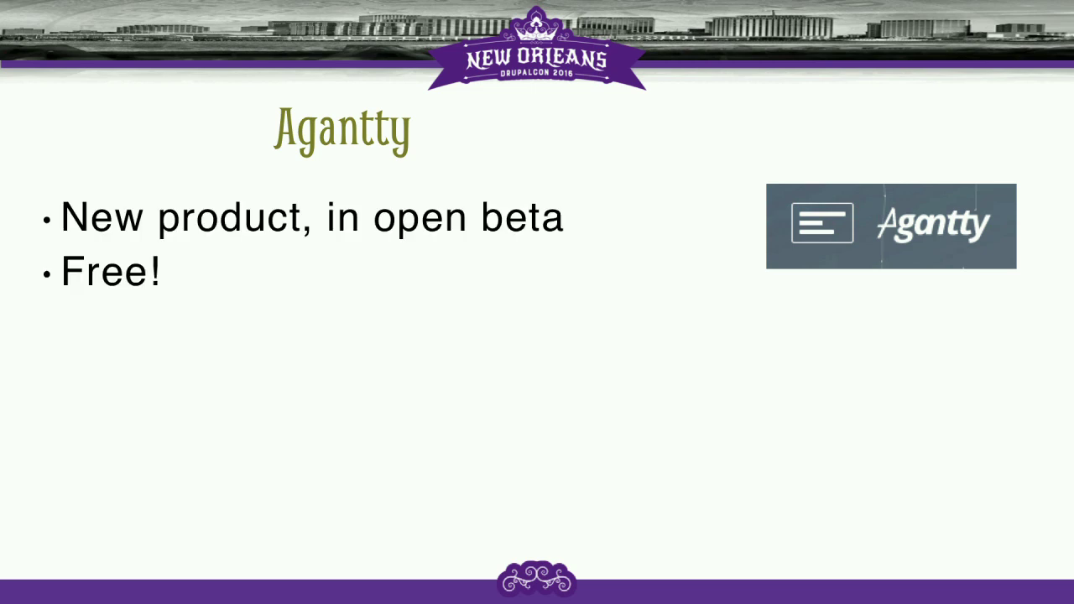
{"action": "key", "text": "Right"}
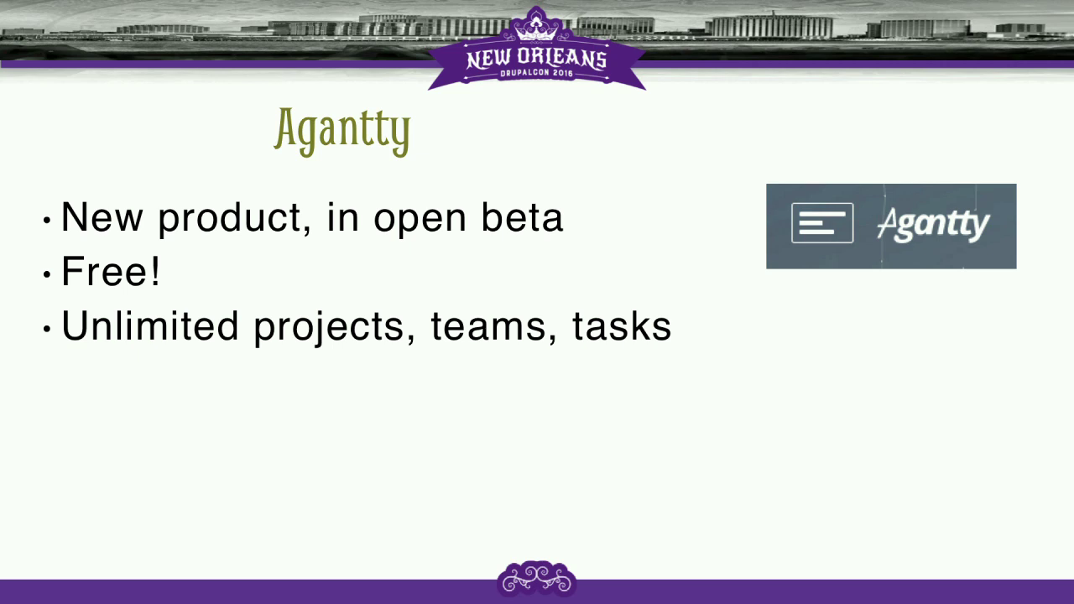
{"action": "key", "text": "Right"}
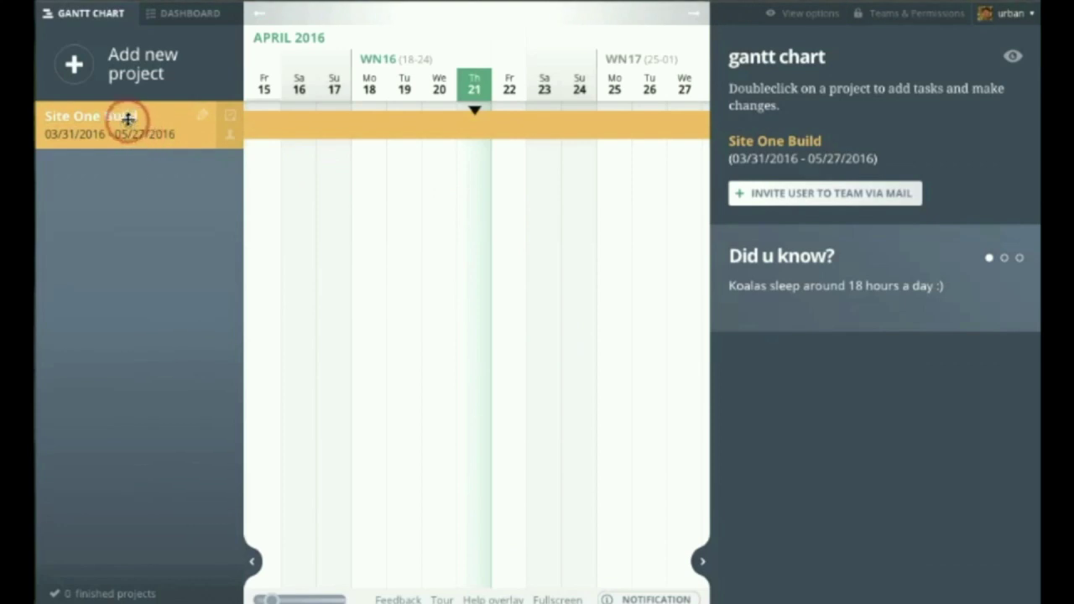
In Agantty, show the tasks of the Site One Build project and assign Add Modules to C-Dog.
{"action": "left_click", "coordinate": [231, 115]}
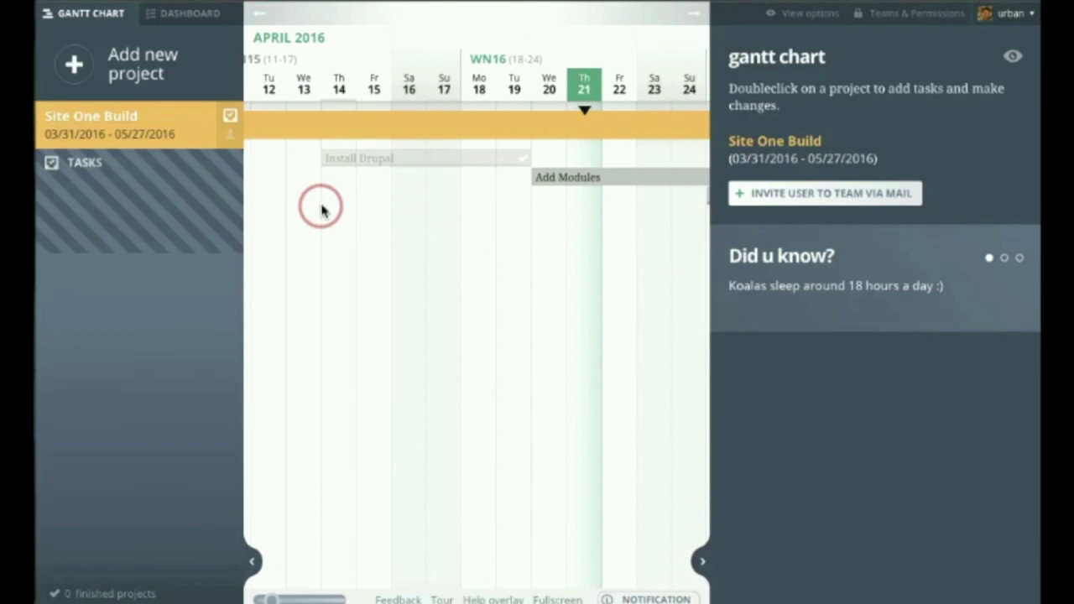
{"action": "double_click", "coordinate": [571, 178]}
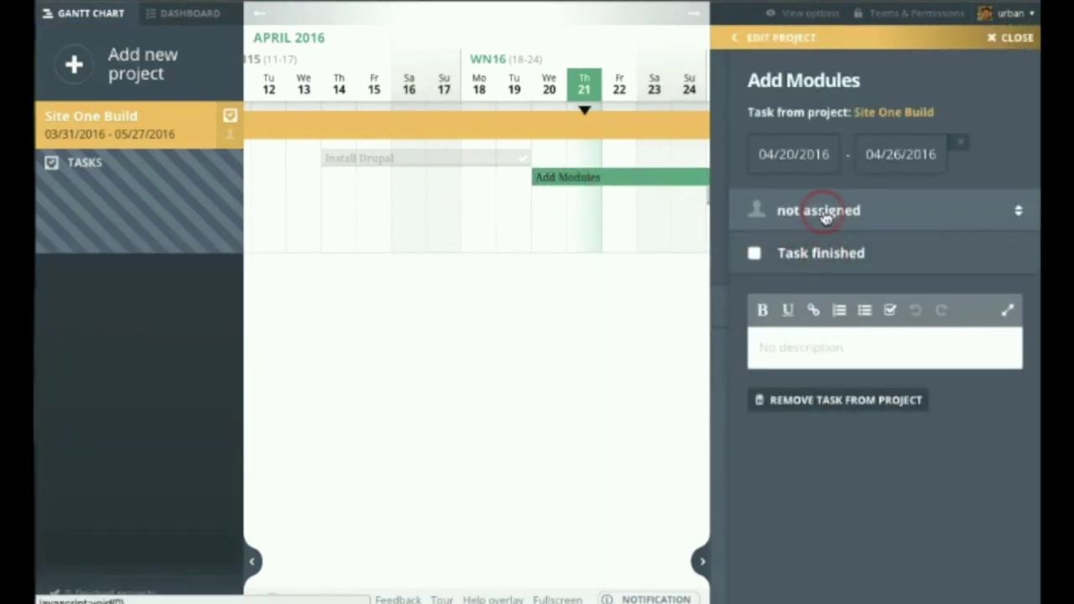
{"action": "left_click", "coordinate": [825, 211]}
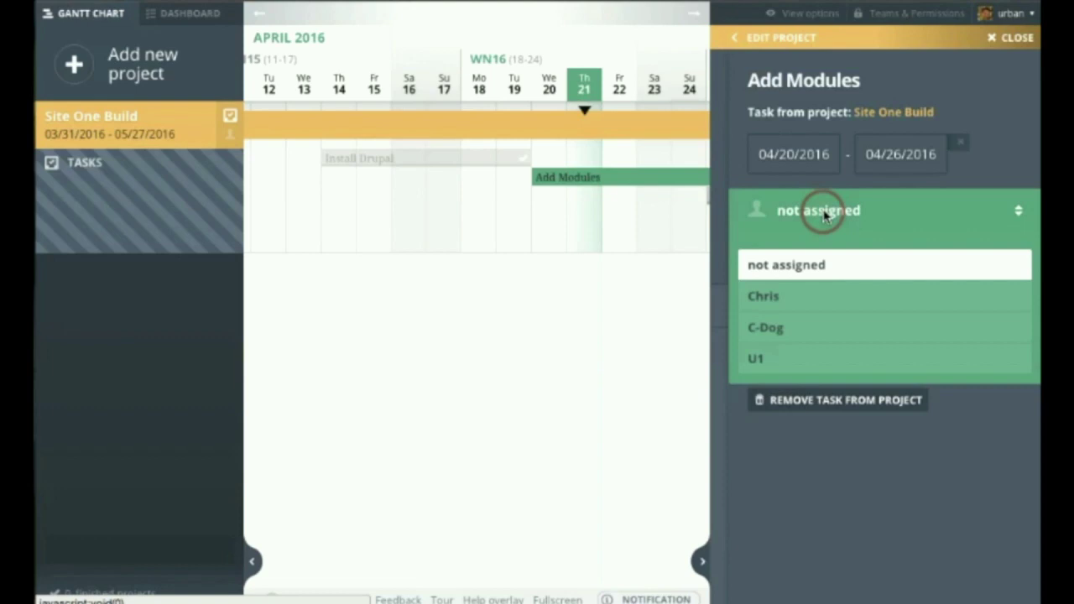
{"action": "left_click", "coordinate": [784, 329]}
{"action": "left_click", "coordinate": [621, 172]}
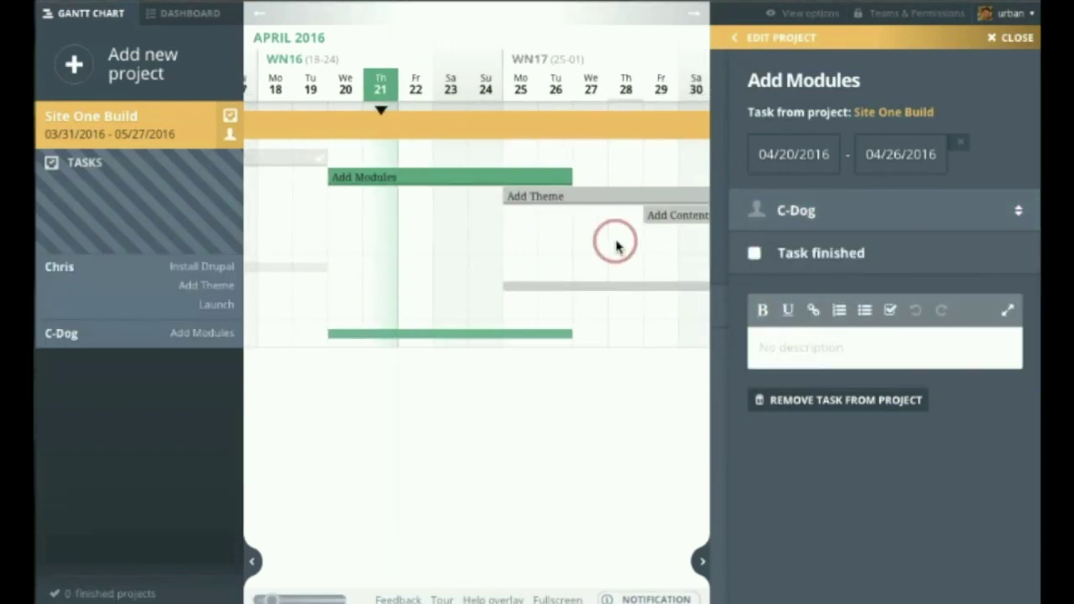
Assign the Add Content task of Site One Build to team member U1.
{"action": "left_click", "coordinate": [699, 560]}
{"action": "mouse_move", "coordinate": [276, 592]}
{"action": "left_mouse_down"}
{"action": "mouse_move", "coordinate": [285, 597]}
{"action": "mouse_move", "coordinate": [267, 597]}
{"action": "left_mouse_up"}
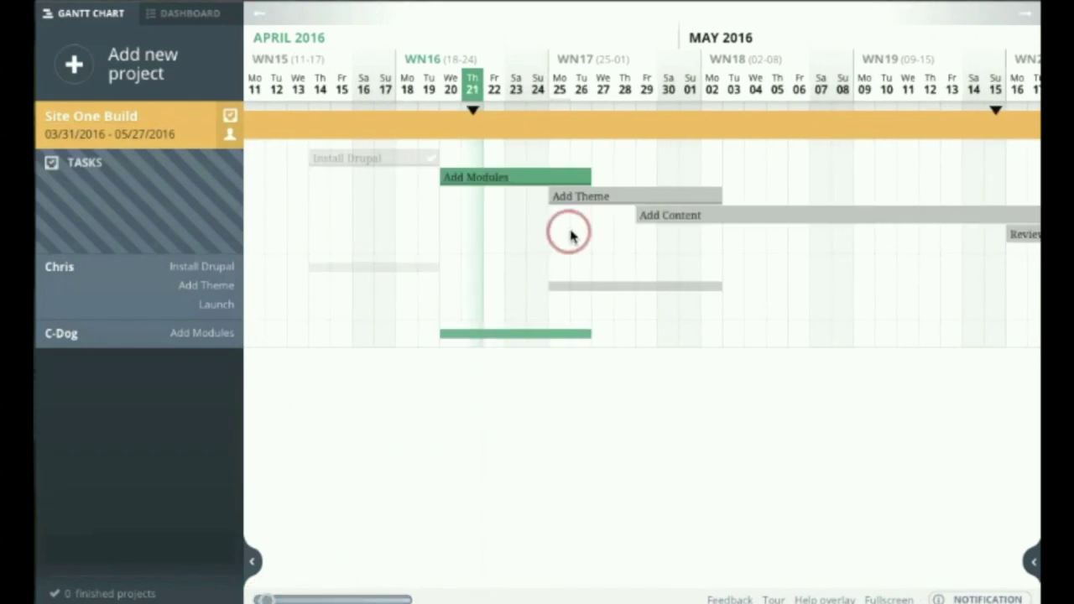
{"action": "scroll", "coordinate": [568, 232], "scroll_direction": "right", "scroll_amount": 3}
{"action": "scroll", "coordinate": [570, 234], "scroll_direction": "right", "scroll_amount": 3}
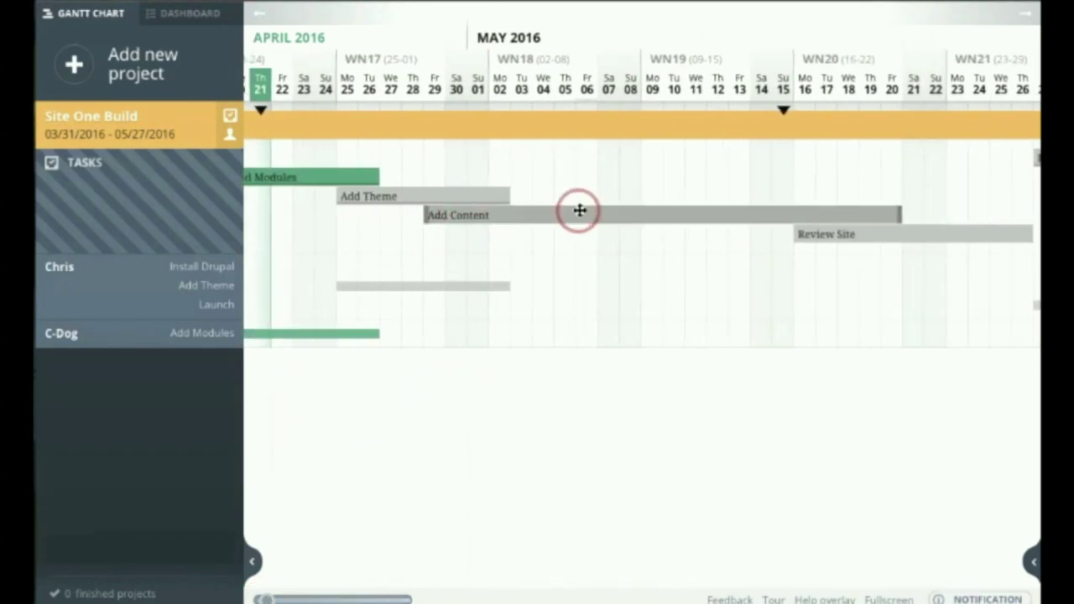
{"action": "left_click", "coordinate": [579, 216]}
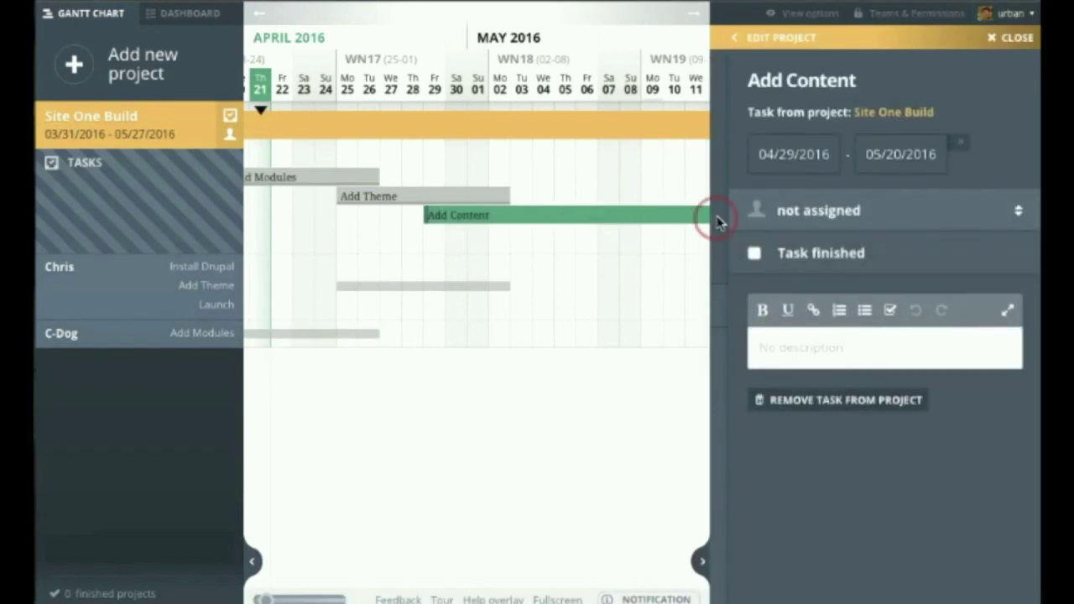
{"action": "left_click", "coordinate": [856, 211]}
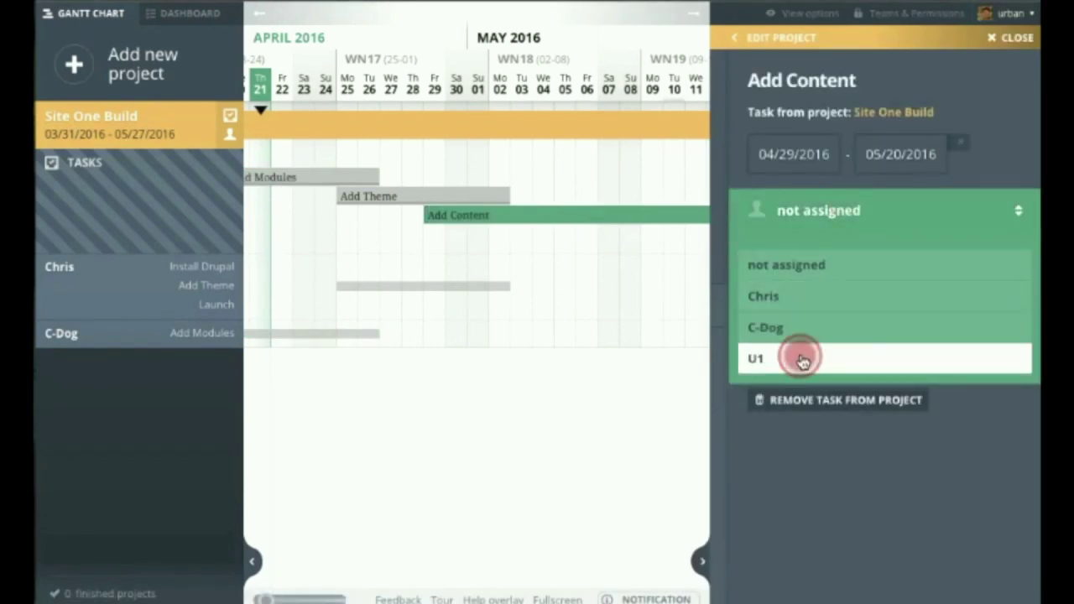
{"action": "left_click", "coordinate": [803, 356]}
Assign the Review Site task to C-Dog and show the project by team member only, with the task rows hidden.
{"action": "scroll", "coordinate": [541, 290], "scroll_direction": "right", "scroll_amount": 10}
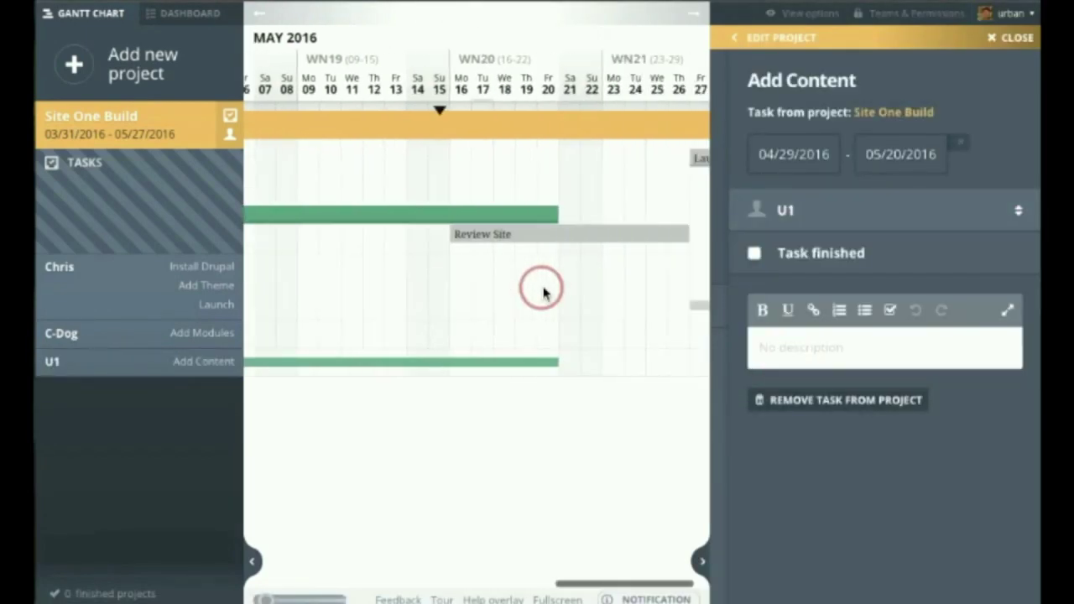
{"action": "left_click", "coordinate": [555, 234]}
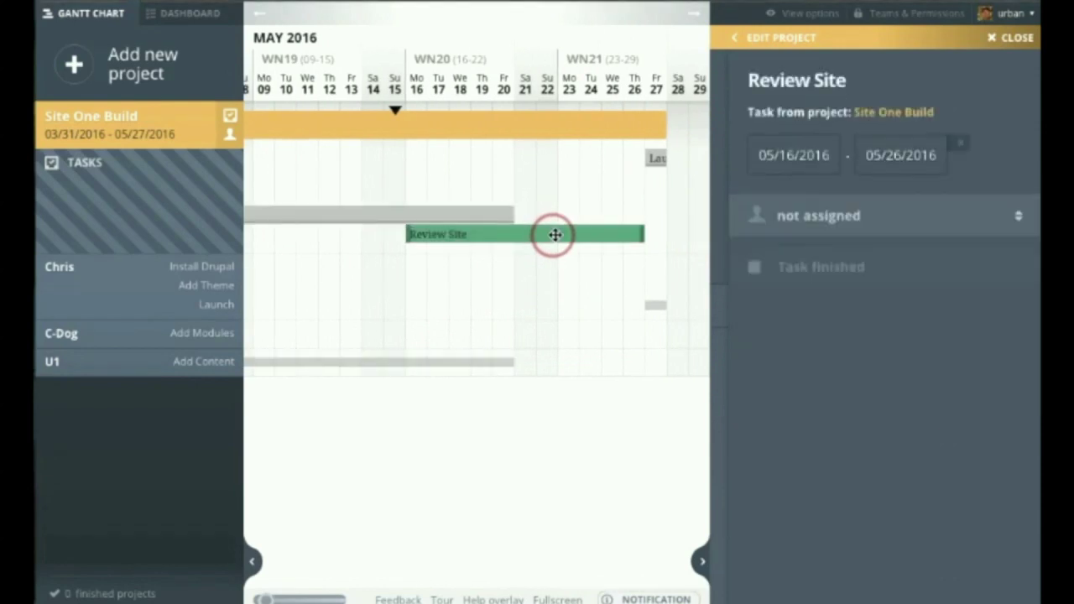
{"action": "left_click", "coordinate": [870, 213]}
{"action": "left_click", "coordinate": [834, 328]}
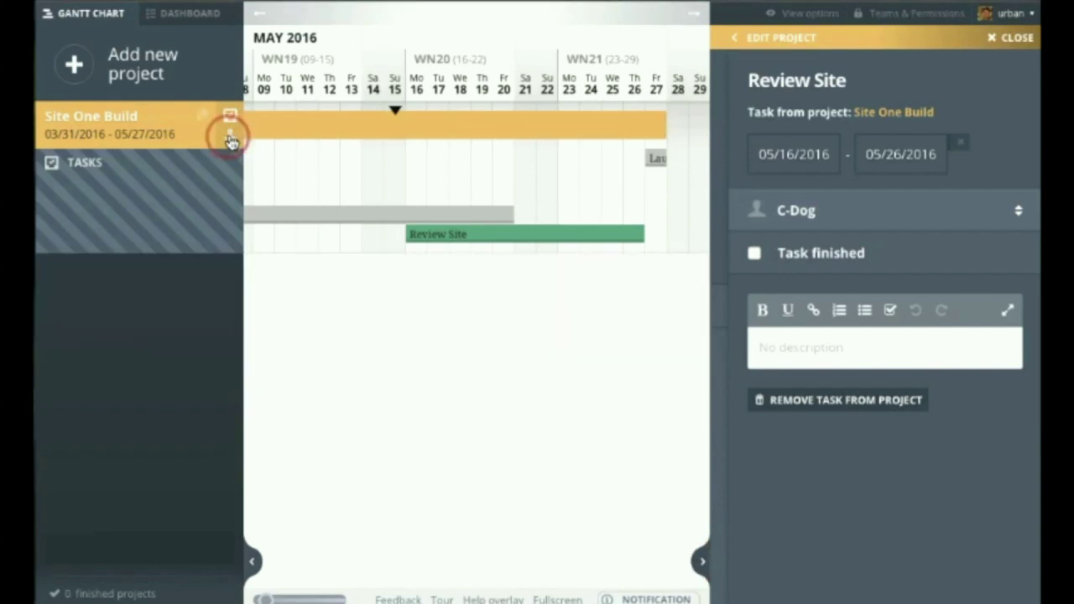
{"action": "left_click", "coordinate": [230, 119]}
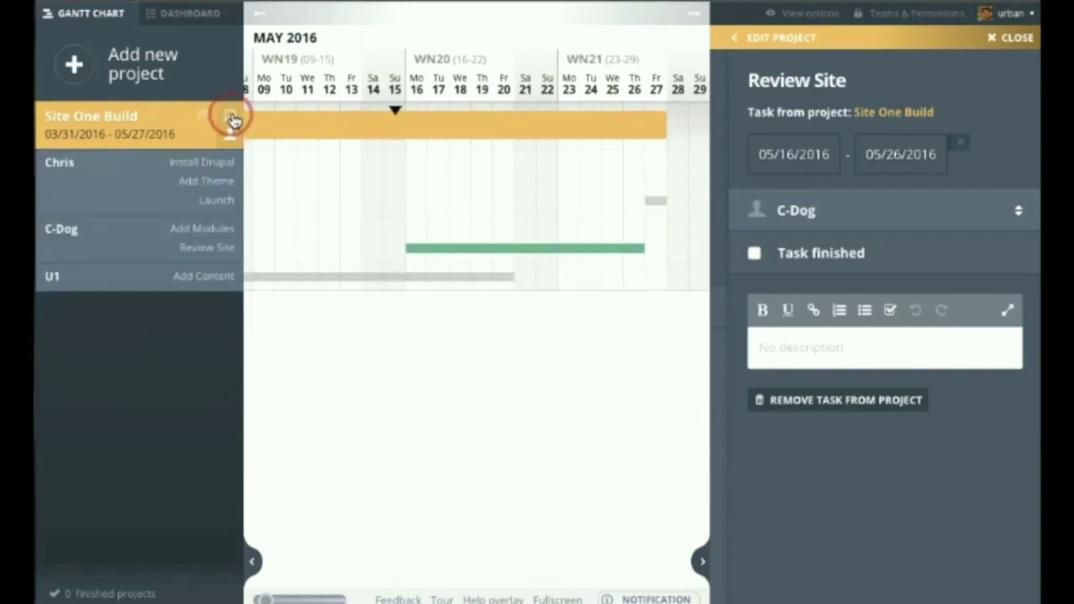
{"action": "left_click_drag", "start_coordinate": [311, 247], "coordinate": [419, 271]}
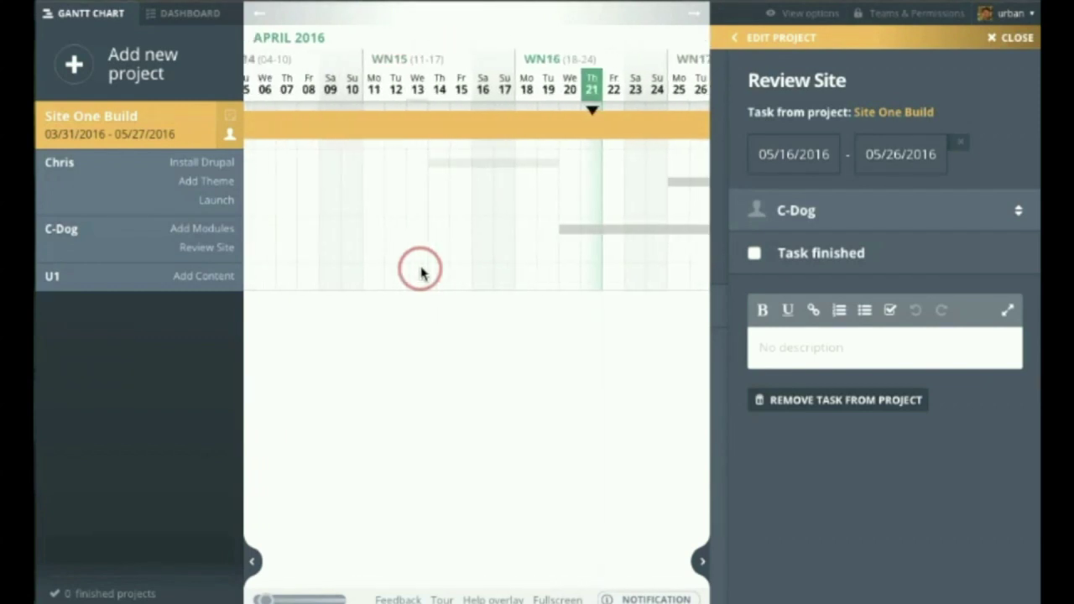
Open the project dashboard and include the tasks of all team members in its list.
{"action": "left_click", "coordinate": [193, 19]}
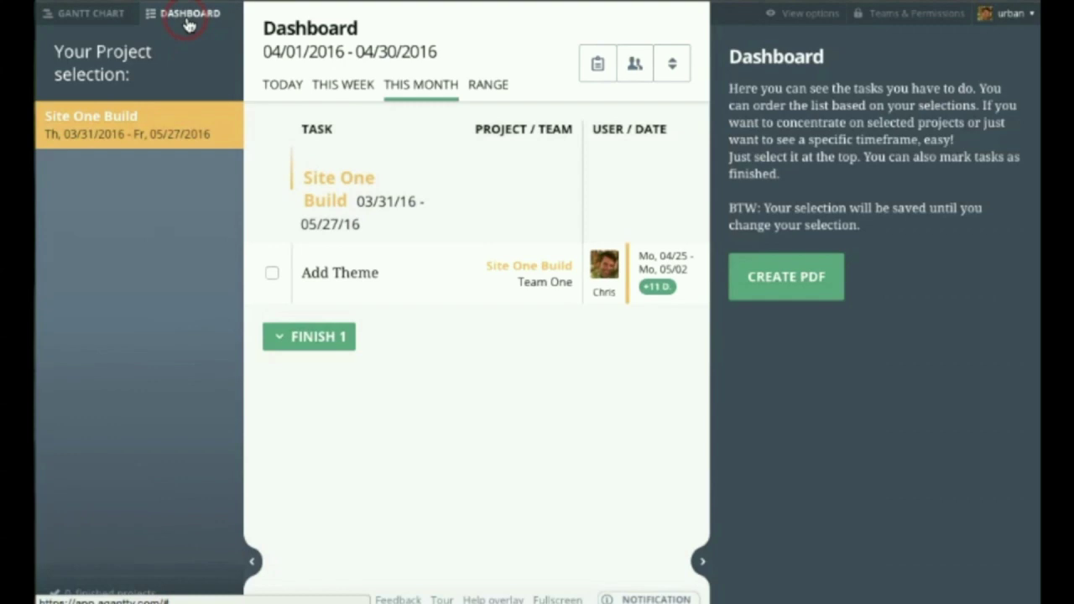
{"action": "left_click", "coordinate": [635, 65]}
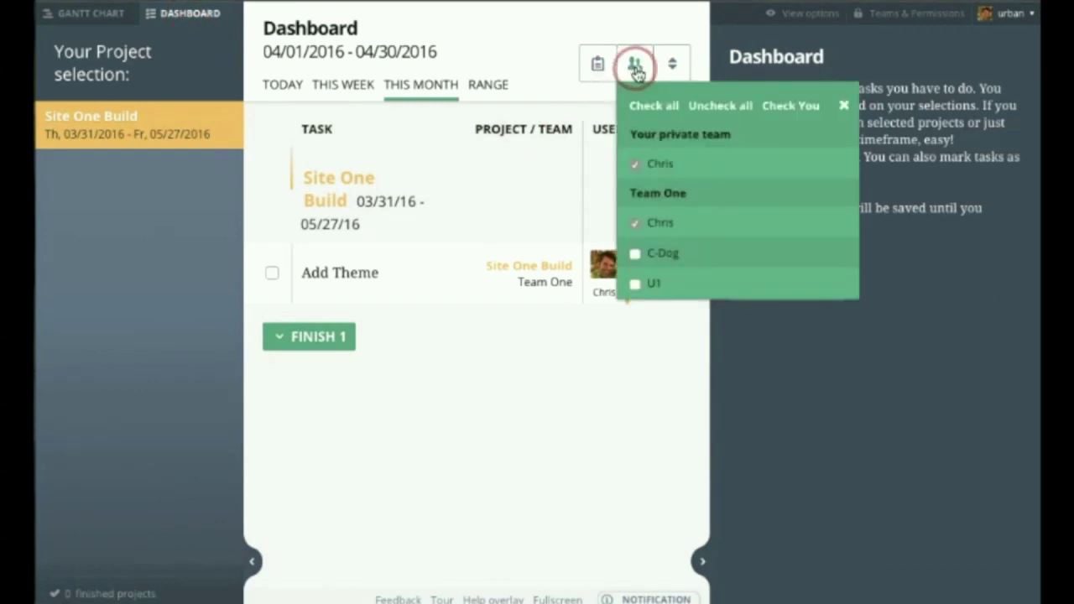
{"action": "left_click", "coordinate": [652, 105]}
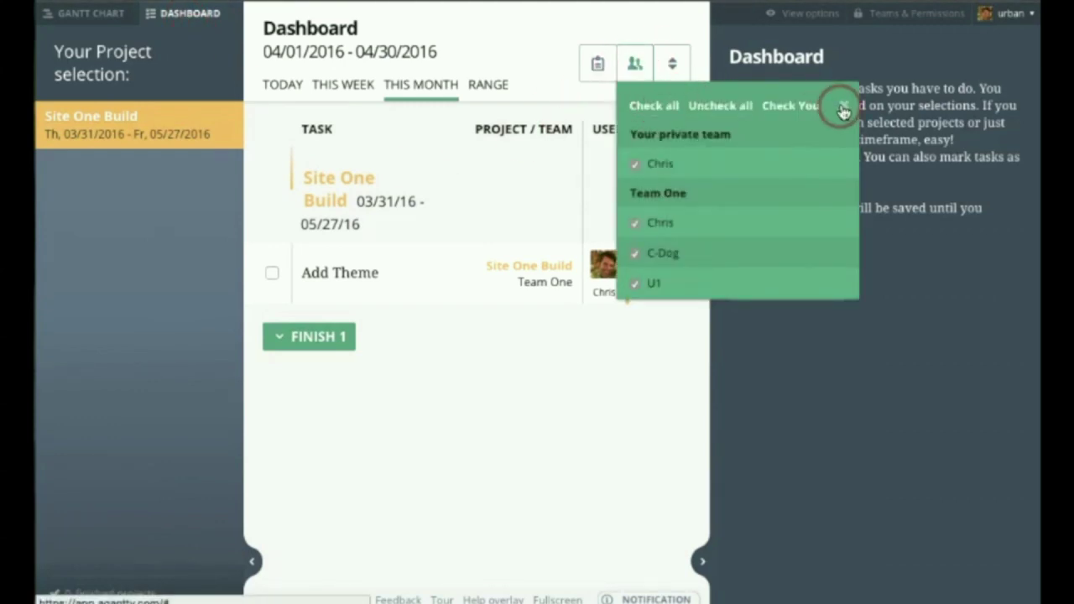
{"action": "left_click", "coordinate": [843, 110]}
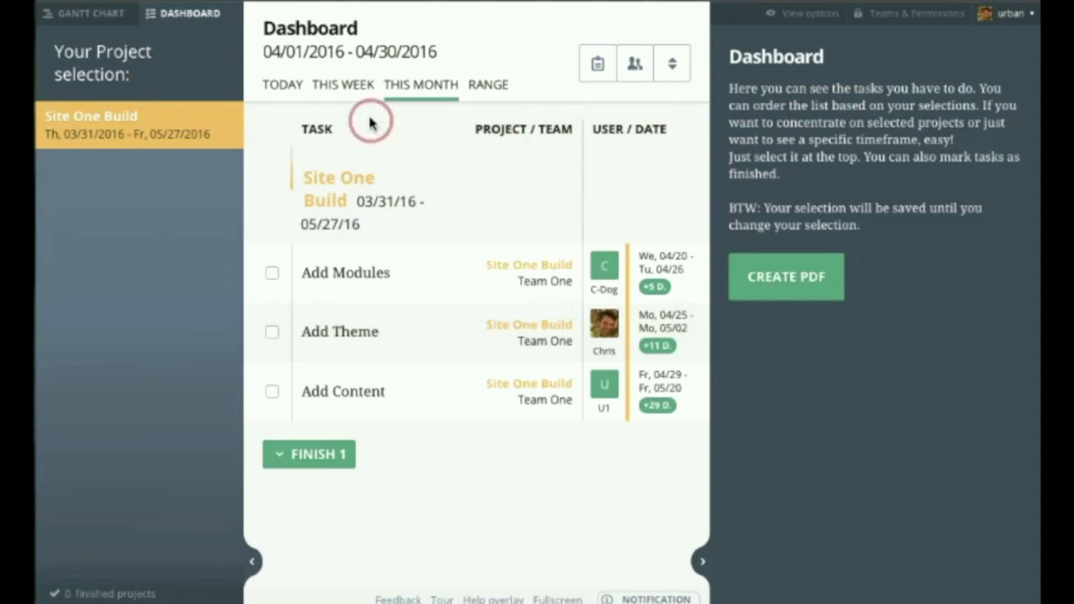
Limit the dashboard to this week's tasks and look through its sorting, project filter and PDF options.
{"action": "left_click", "coordinate": [353, 89]}
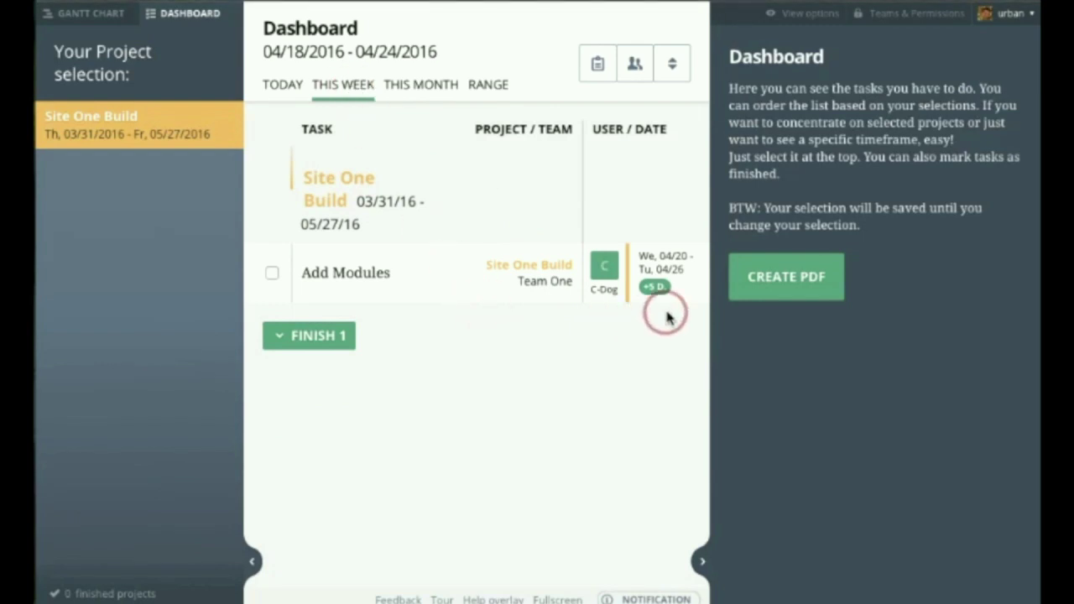
{"action": "left_click", "coordinate": [672, 66]}
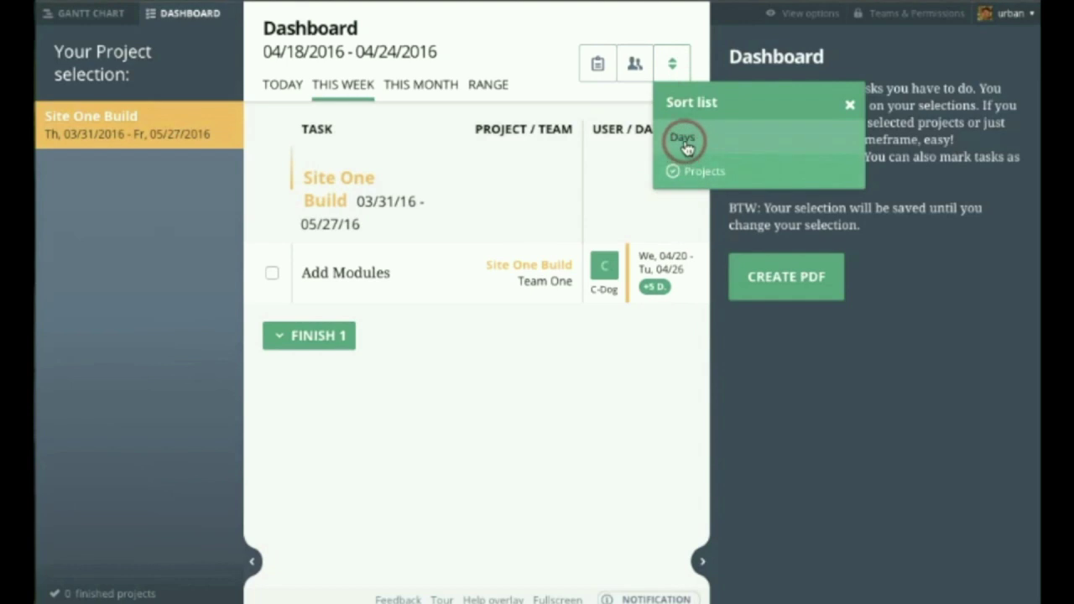
{"action": "left_click", "coordinate": [598, 65]}
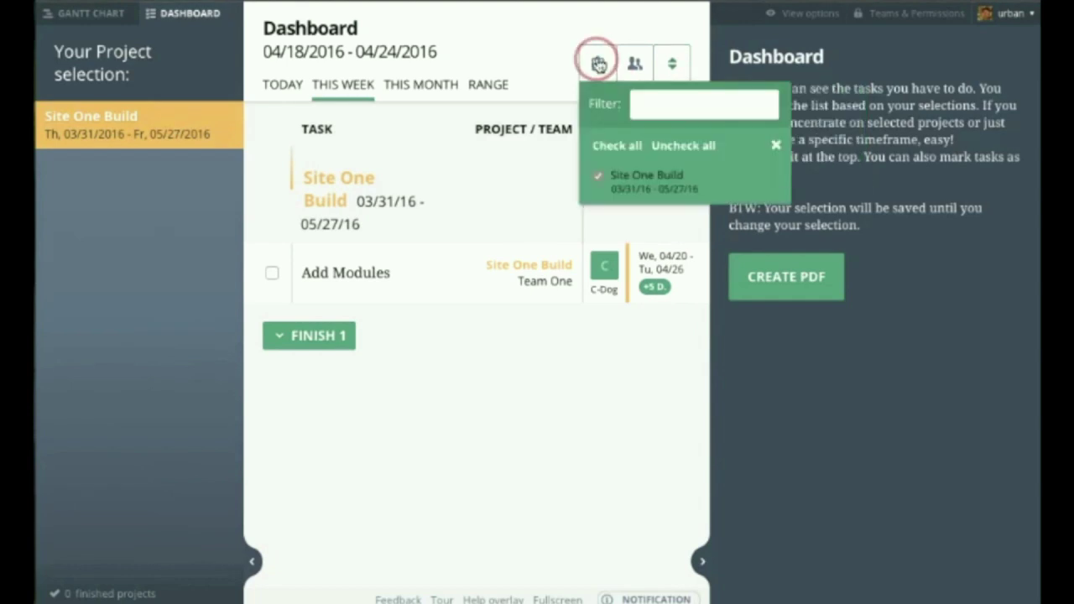
{"action": "left_click", "coordinate": [599, 64]}
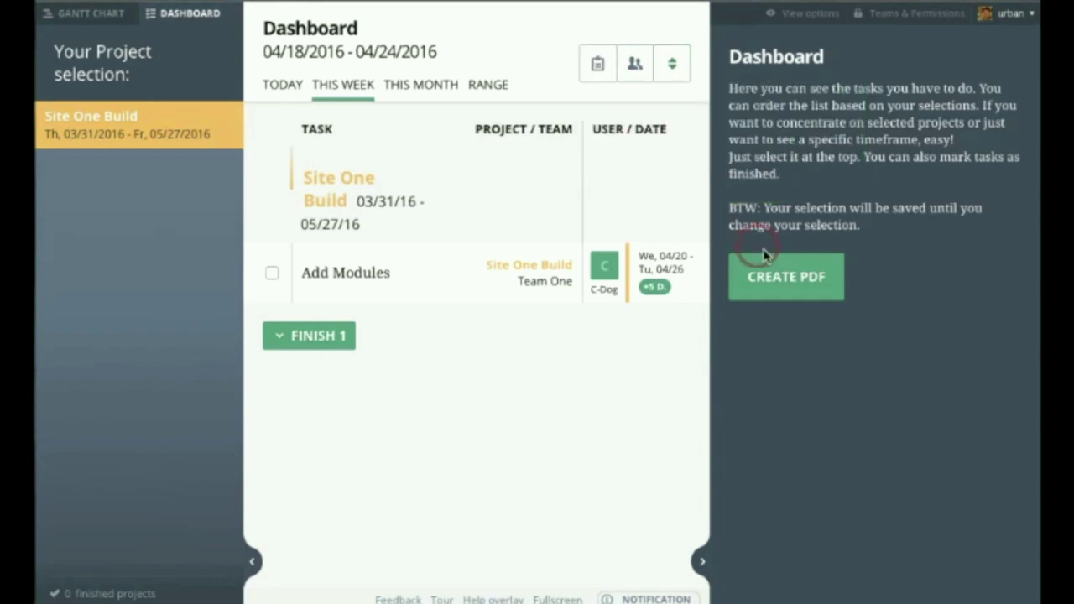
{"action": "left_click", "coordinate": [778, 277]}
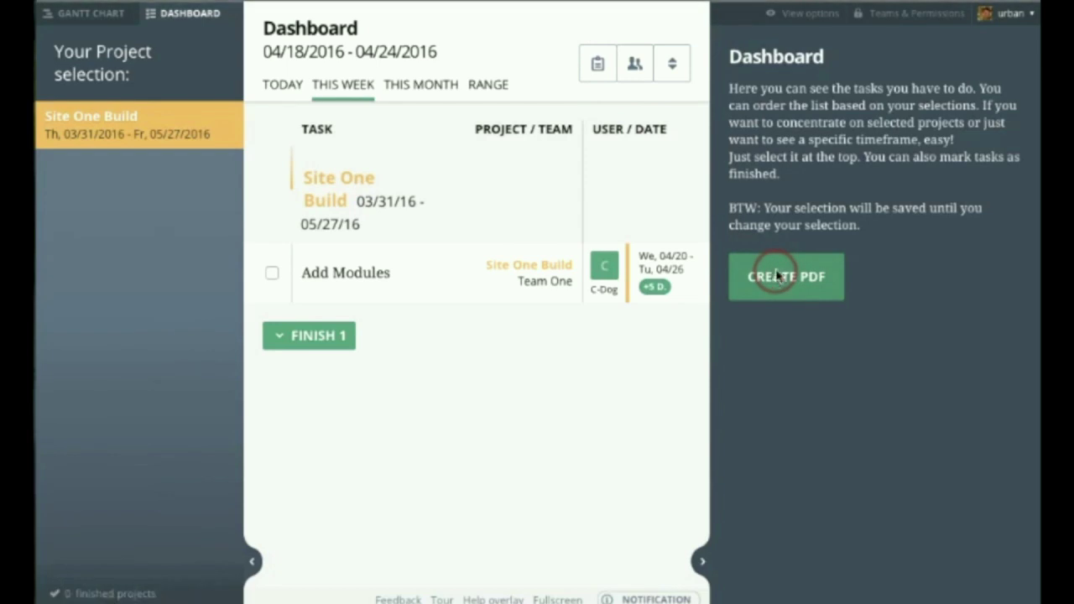
In the Gantt chart, create a project named Prepare Server for Team One and color it pink.
{"action": "left_click", "coordinate": [101, 16]}
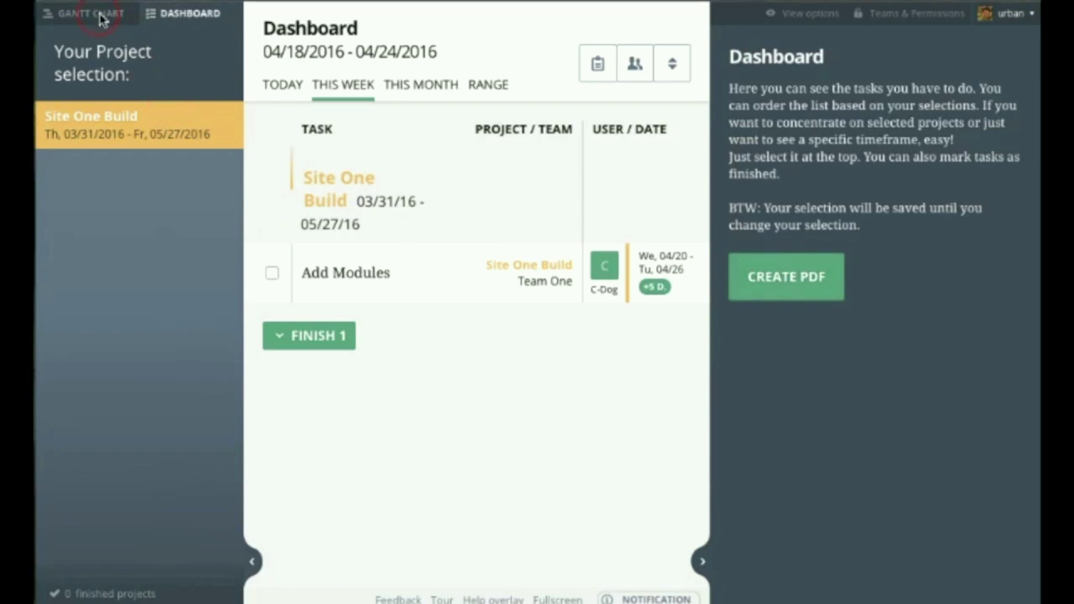
{"action": "left_click", "coordinate": [212, 139]}
{"action": "left_click", "coordinate": [228, 137]}
{"action": "left_click", "coordinate": [124, 64]}
{"action": "left_click", "coordinate": [155, 105]}
{"action": "type", "text": "Prepare Server"}
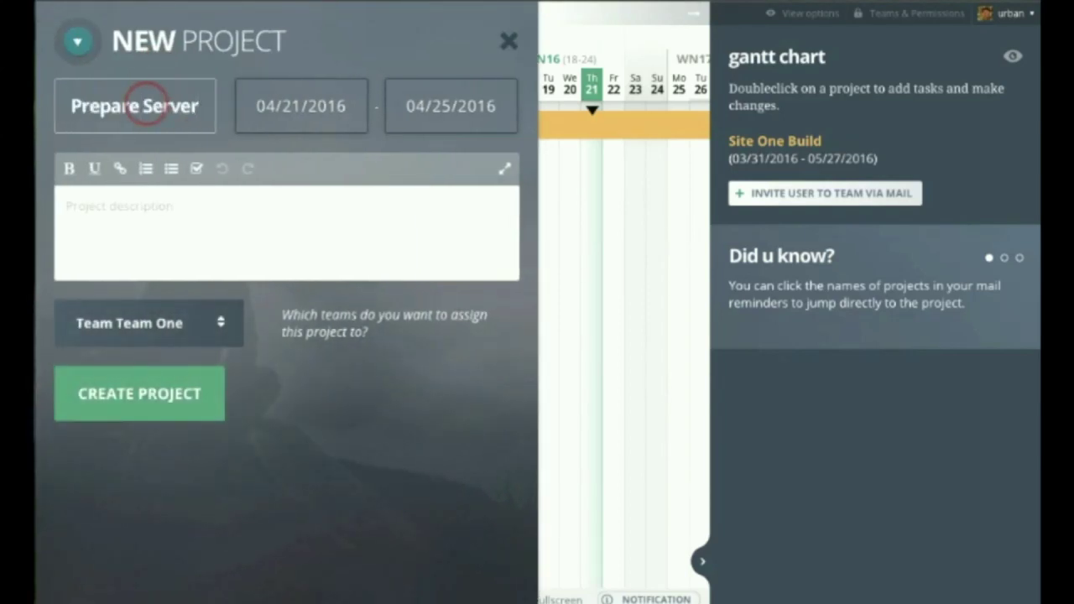
{"action": "left_click", "coordinate": [159, 399]}
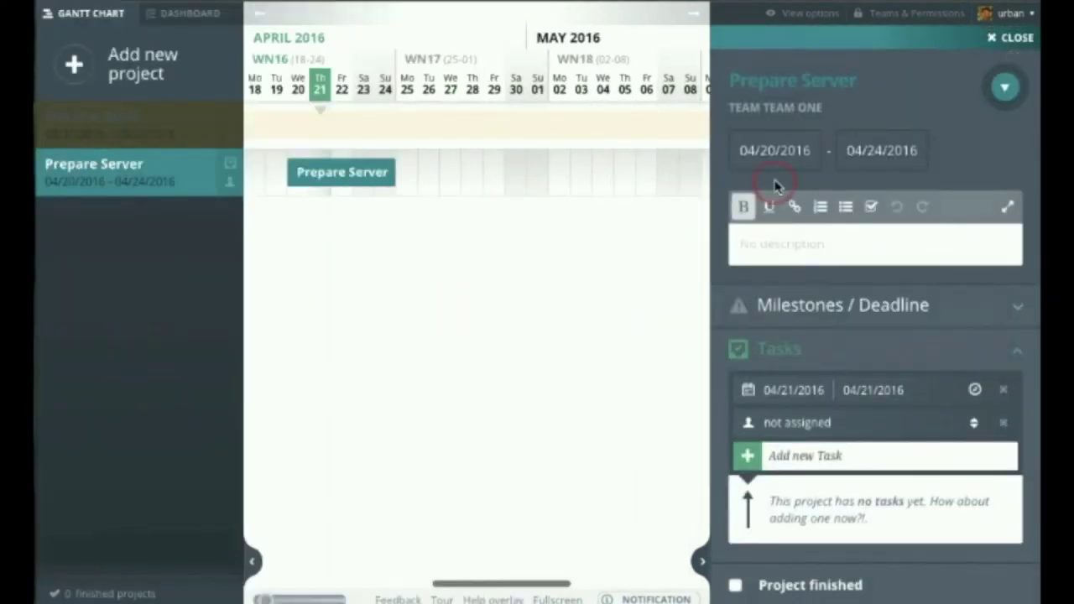
{"action": "left_click", "coordinate": [1003, 89]}
{"action": "left_click", "coordinate": [1003, 159]}
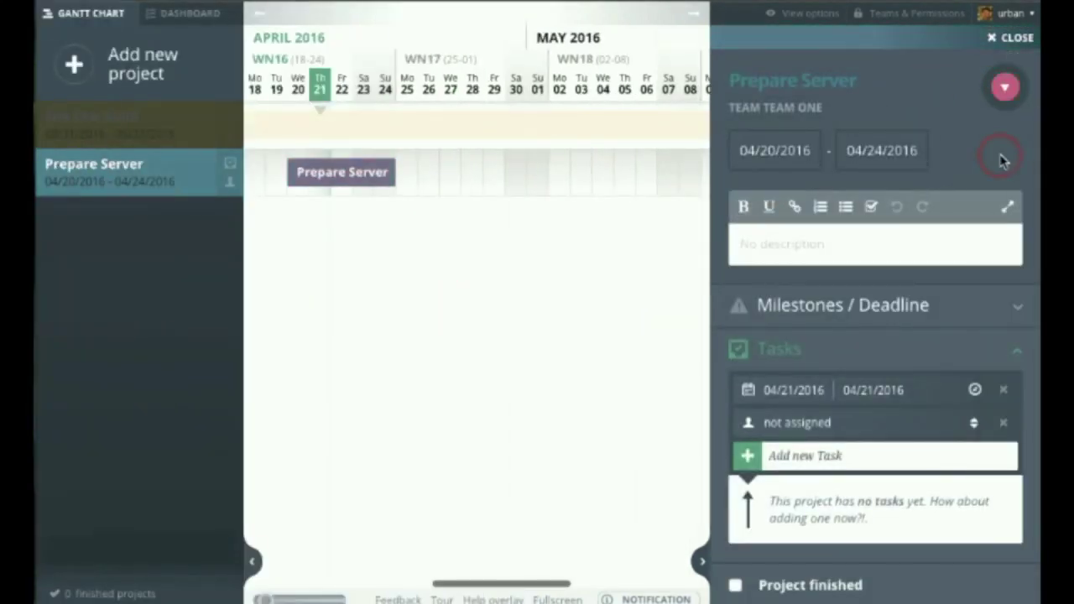
Add a task named Uninstall Windows XP to the Prepare Server project.
{"action": "left_click", "coordinate": [776, 455]}
{"action": "type", "text": "Insc"}
{"action": "key", "text": "Return"}
{"action": "type", "text": "Un"}
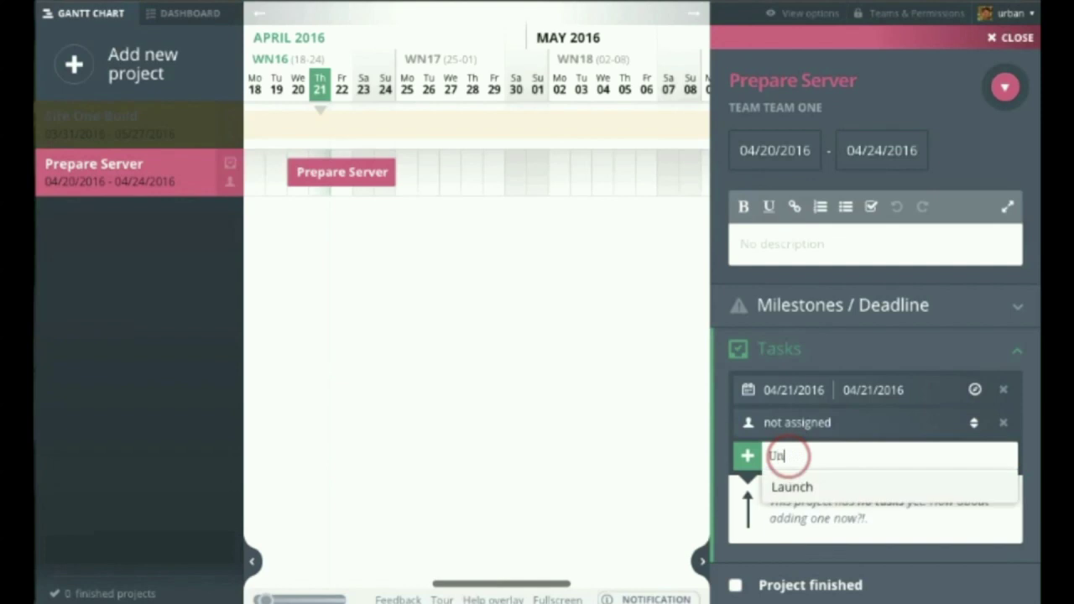
{"action": "key", "text": "BackSpace"}
{"action": "key", "text": "BackSpace"}
{"action": "type", "text": "R"}
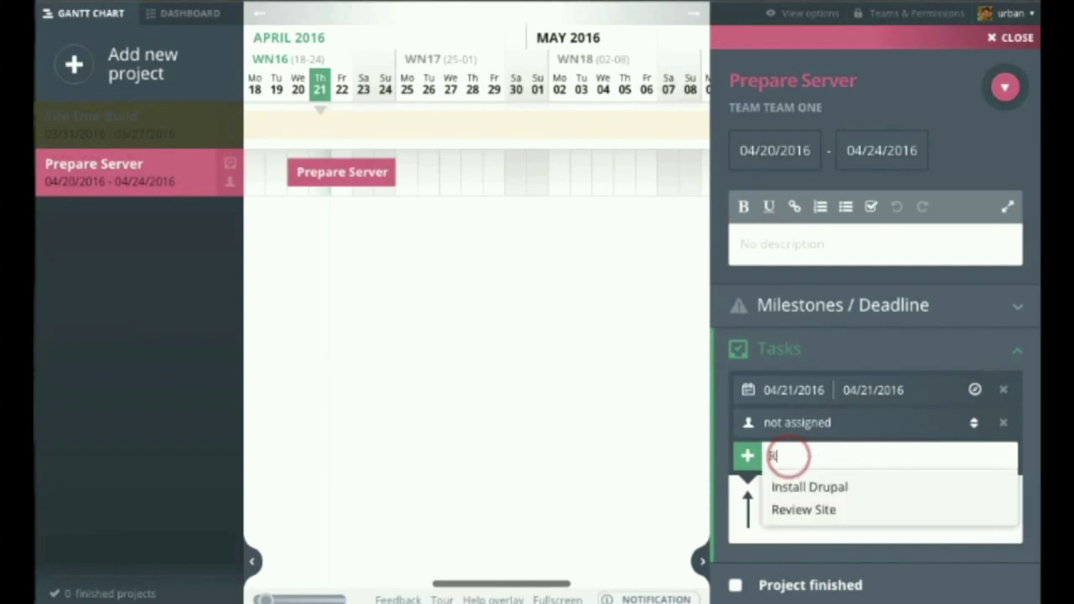
{"action": "key", "text": "BackSpace"}
{"action": "type", "text": "U"}
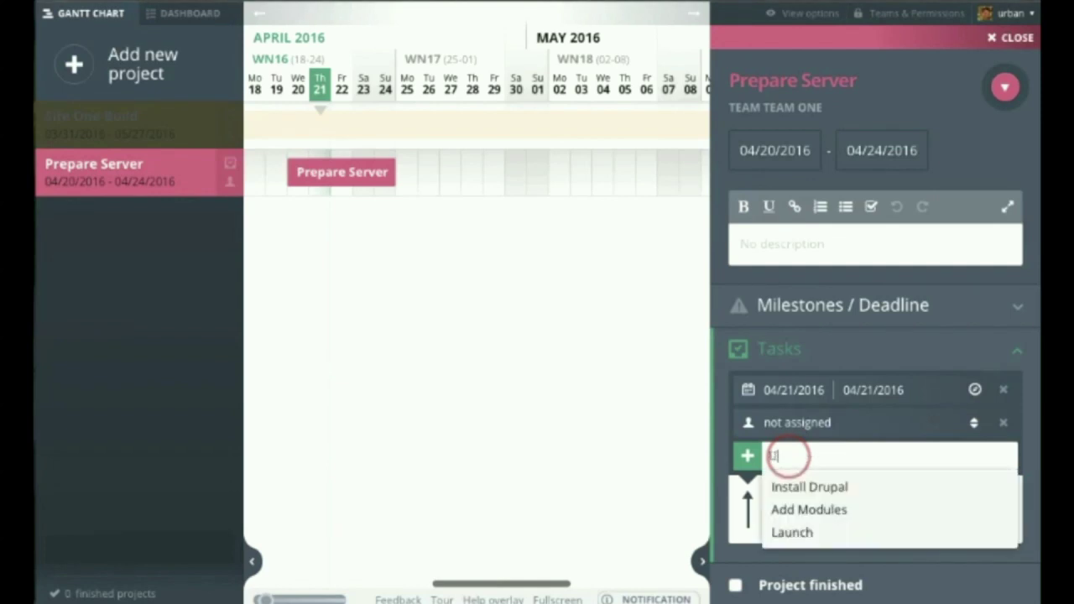
{"action": "type", "text": "ninstall"}
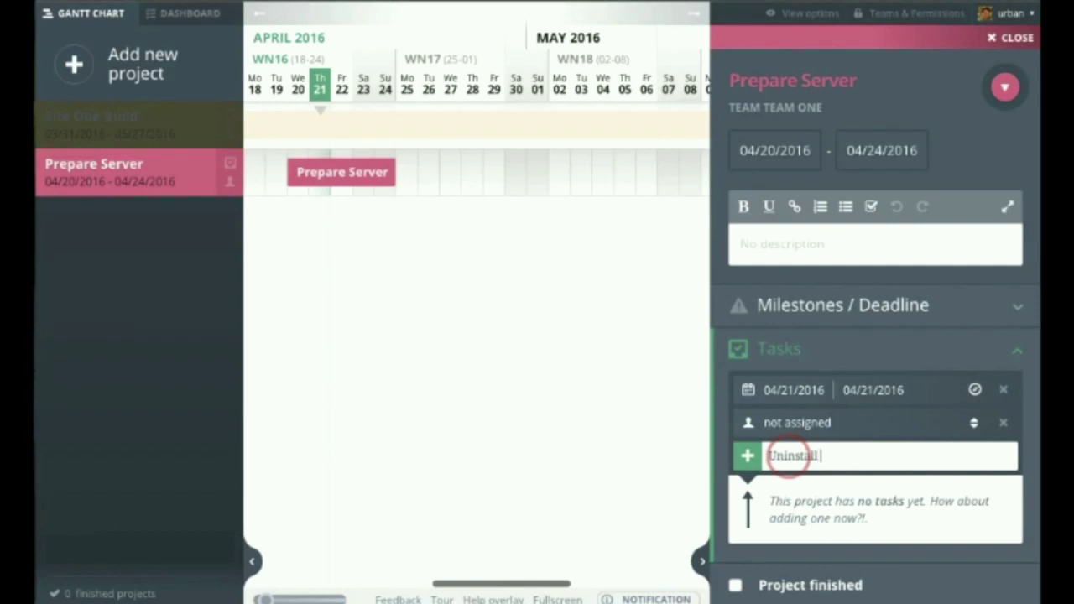
{"action": "type", "text": "XP"}
{"action": "key", "text": "Return"}
Add a second task named Install Ubuntu to Prepare Server.
{"action": "type", "text": "Install U"}
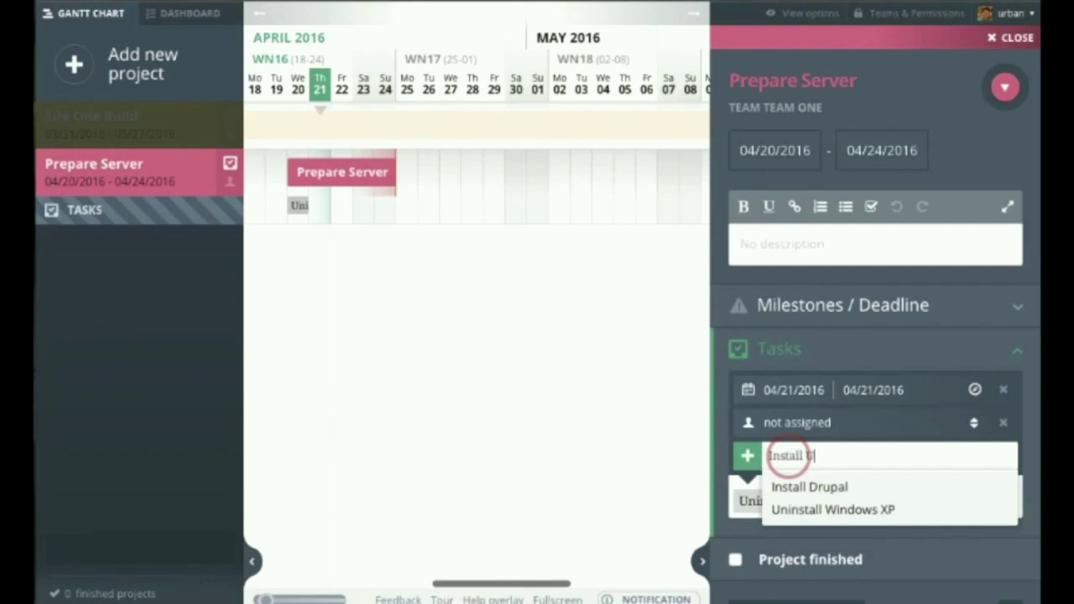
{"action": "type", "text": "bunu"}
{"action": "key", "text": "BackSpace"}
{"action": "type", "text": "tu"}
{"action": "key", "text": "Return"}
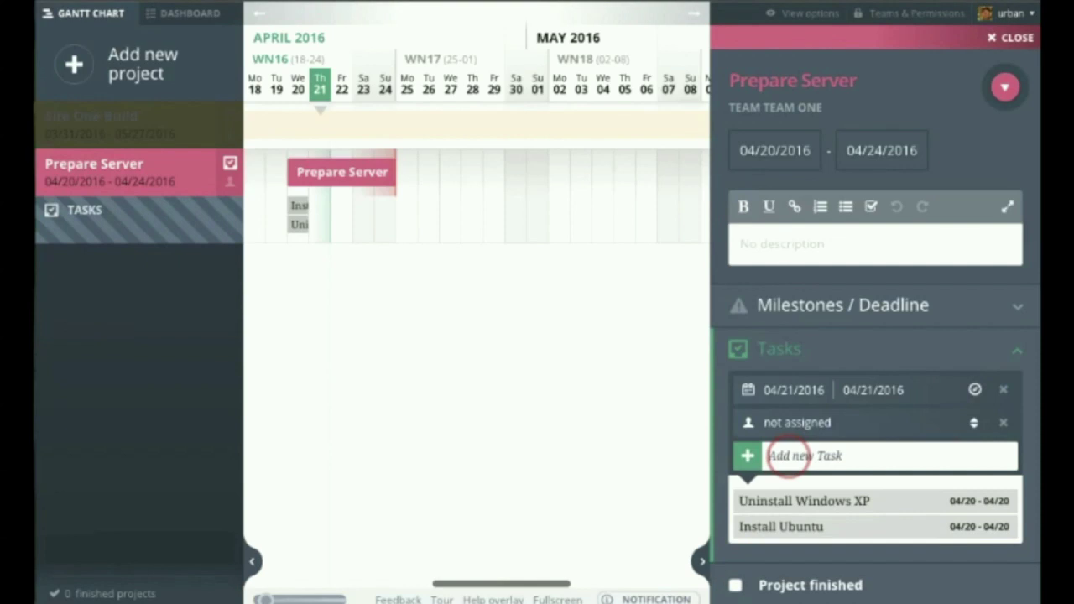
Open the Install Ubuntu task from the Gantt chart and assign it to C-Dog.
{"action": "left_click", "coordinate": [299, 206]}
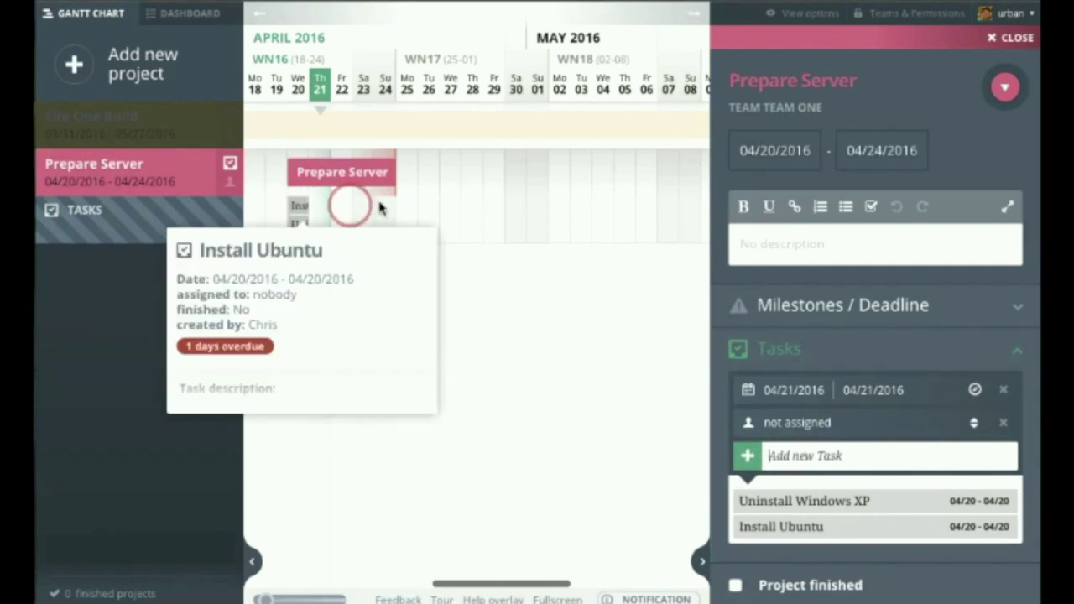
{"action": "left_click", "coordinate": [470, 199]}
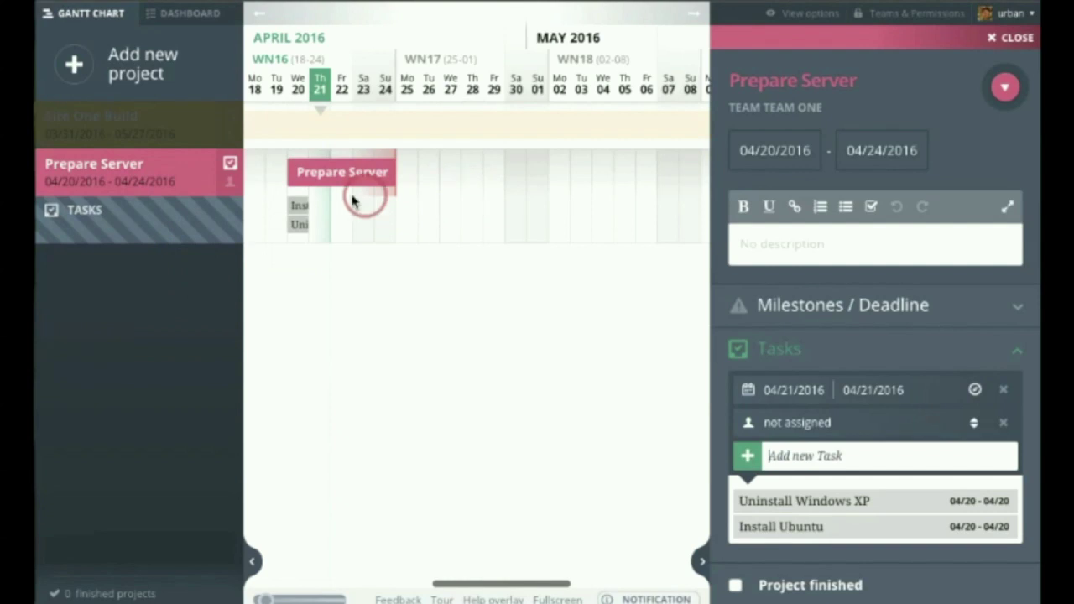
{"action": "left_click", "coordinate": [298, 207]}
{"action": "left_click", "coordinate": [298, 206]}
{"action": "double_click", "coordinate": [299, 207]}
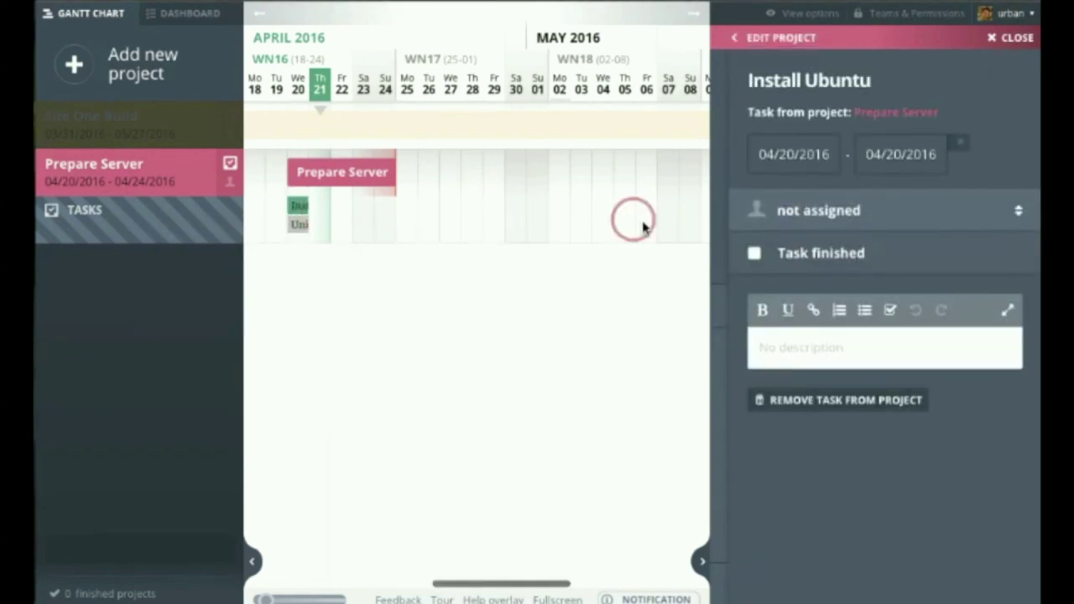
{"action": "left_click", "coordinate": [839, 210]}
{"action": "left_click", "coordinate": [784, 327]}
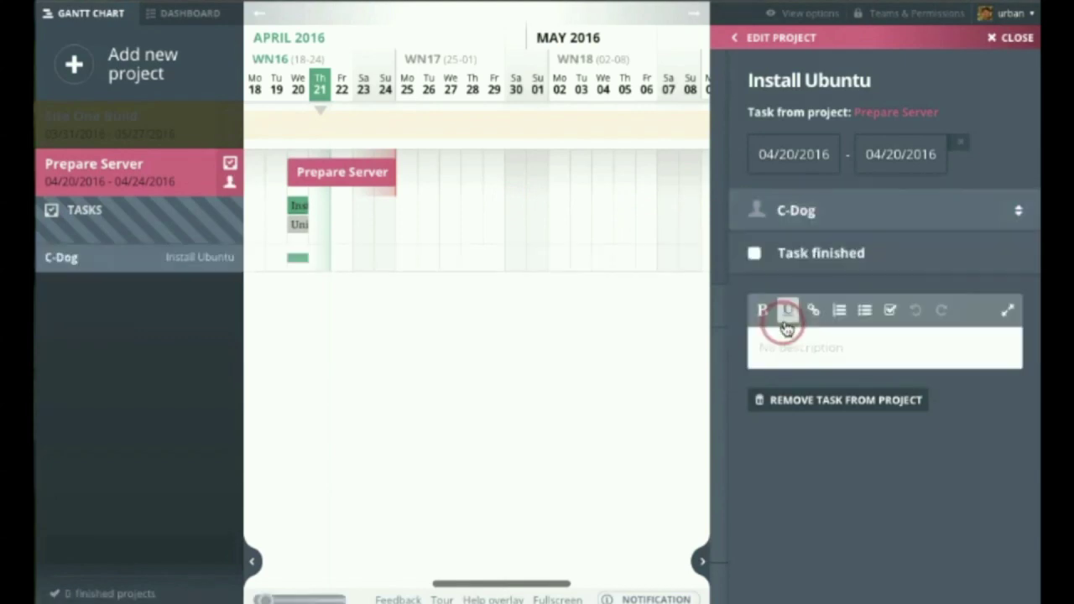
Extend Uninstall Windows XP to 05/06/2016 on the chart and place Install Ubuntu directly after it on 05/07/2016.
{"action": "left_click_drag", "start_coordinate": [302, 205], "coordinate": [654, 204]}
{"action": "left_click", "coordinate": [696, 158]}
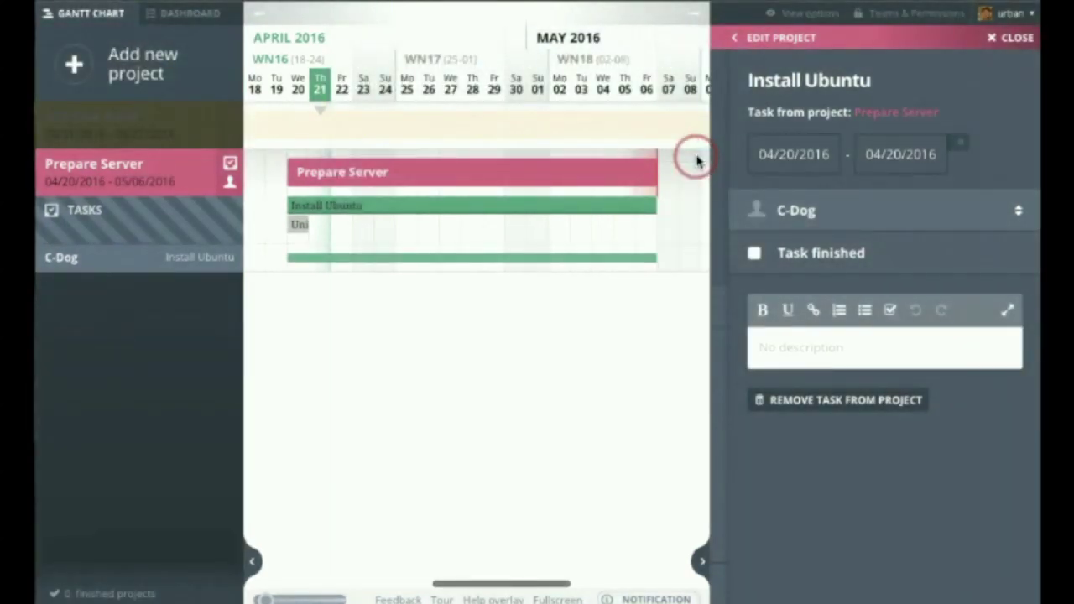
{"action": "left_click_drag", "start_coordinate": [298, 224], "coordinate": [671, 172]}
{"action": "left_click", "coordinate": [696, 149]}
{"action": "left_click", "coordinate": [681, 203]}
{"action": "left_click_drag", "start_coordinate": [537, 226], "coordinate": [535, 210]}
{"action": "left_click_drag", "start_coordinate": [376, 203], "coordinate": [663, 206]}
Assign the Uninstall Windows XP task to team member U1.
{"action": "left_click", "coordinate": [595, 206]}
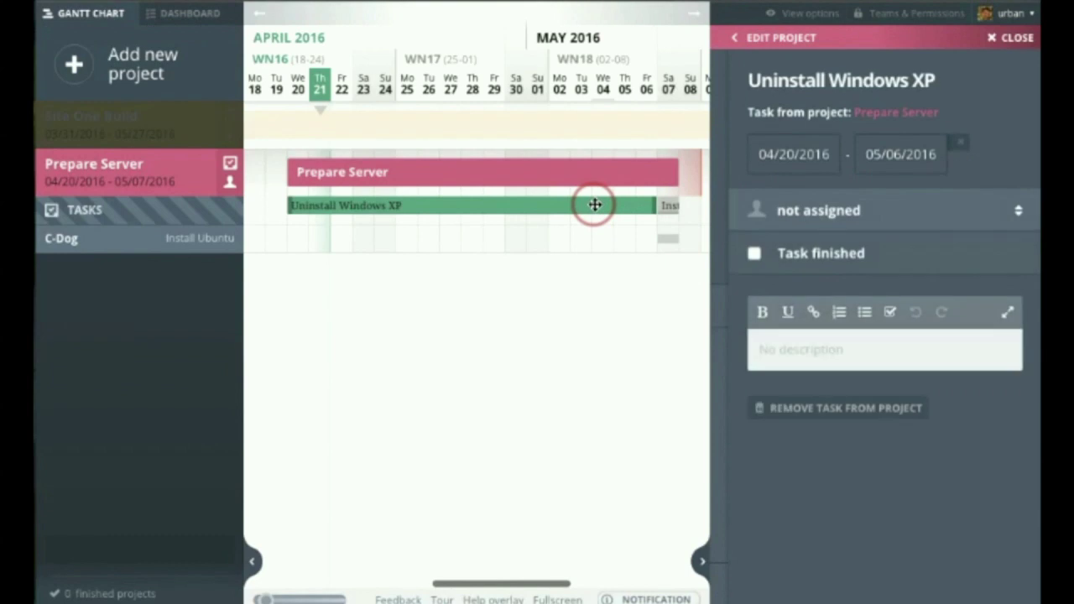
{"action": "left_click", "coordinate": [855, 210]}
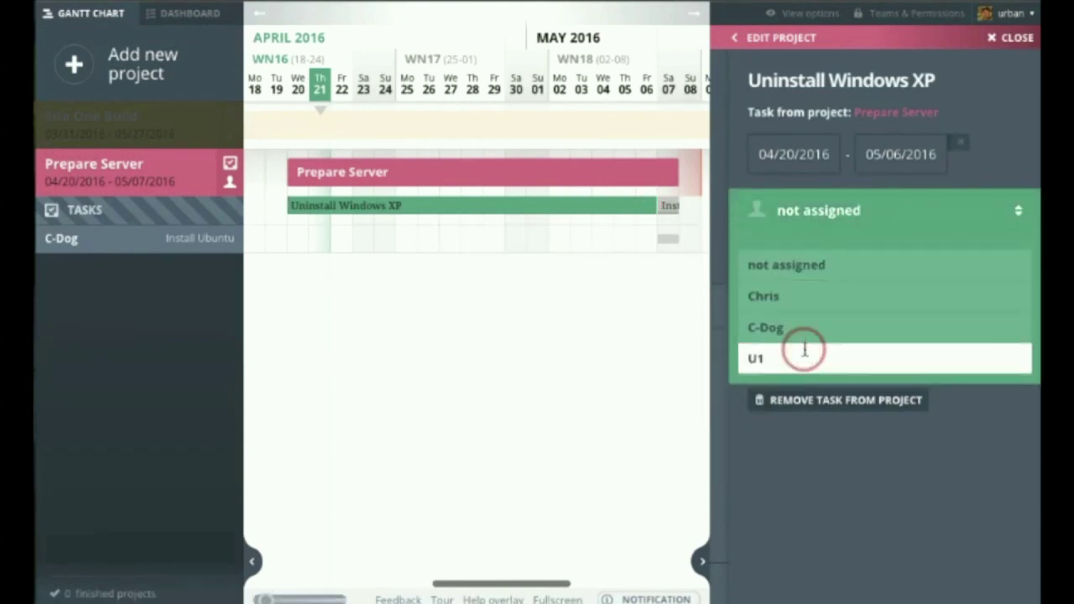
{"action": "left_click", "coordinate": [805, 356]}
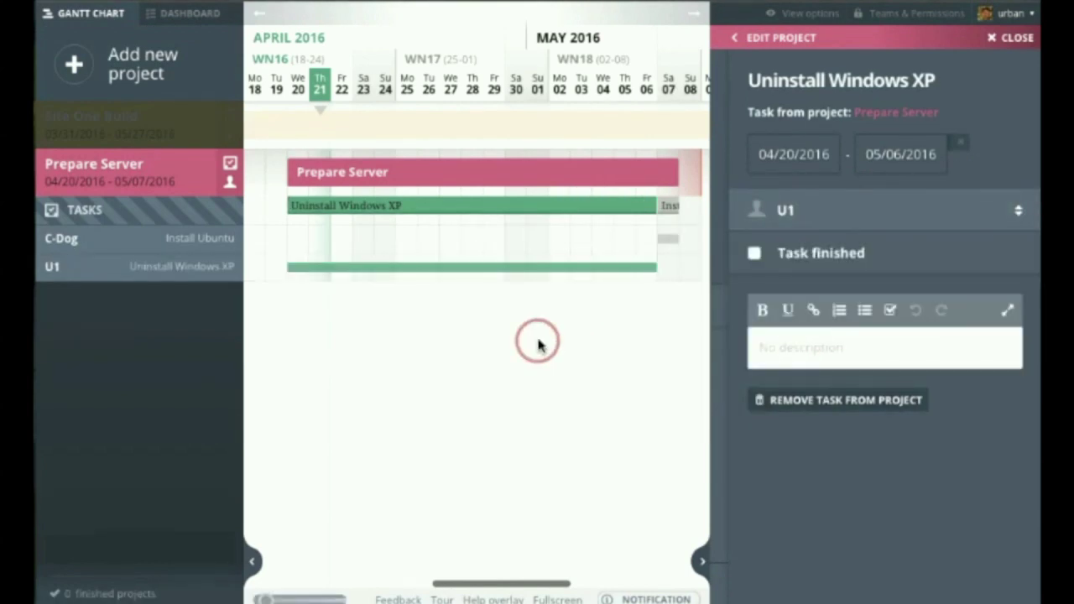
Hide and show the task and team member rows of Prepare Server.
{"action": "left_click", "coordinate": [230, 164]}
{"action": "left_click", "coordinate": [230, 163]}
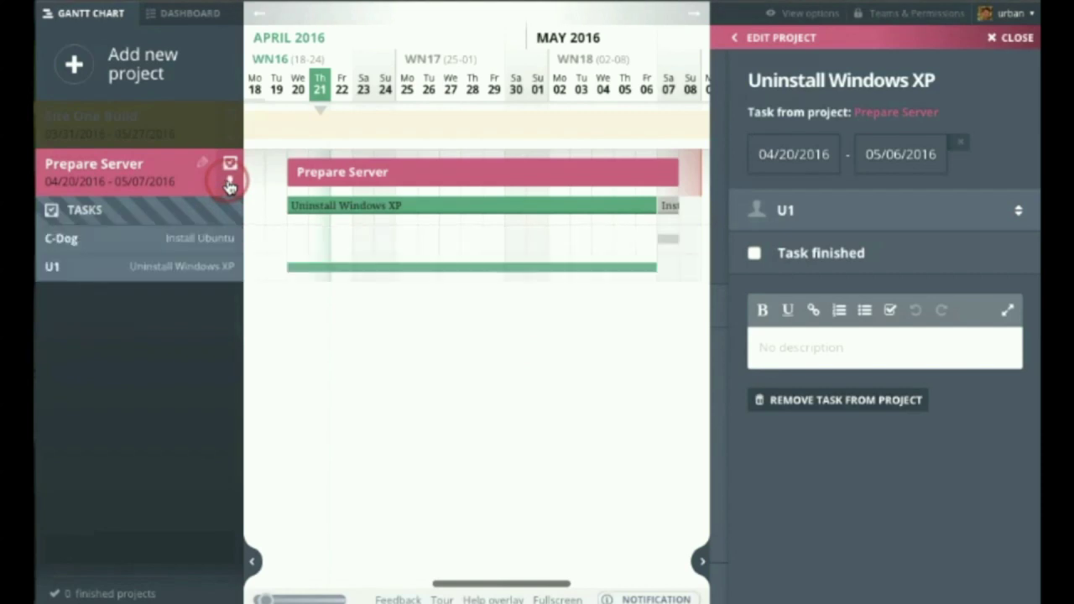
{"action": "left_click", "coordinate": [230, 164]}
{"action": "left_click", "coordinate": [230, 164]}
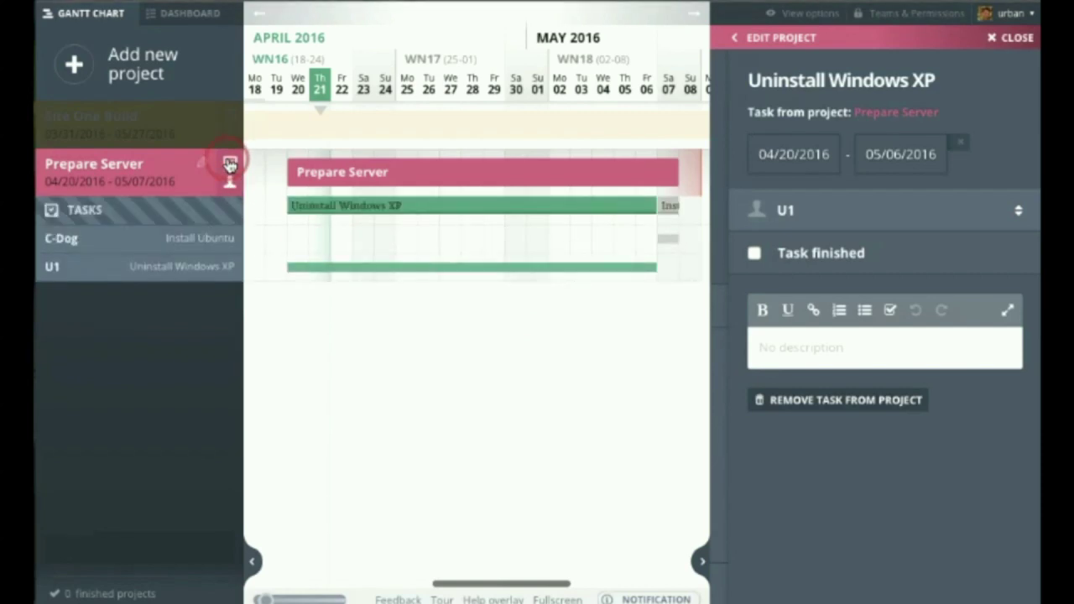
Close the task details and move the whole Prepare Server project on the chart to 05/21/2016 - 06/07/2016.
{"action": "left_click", "coordinate": [1002, 37]}
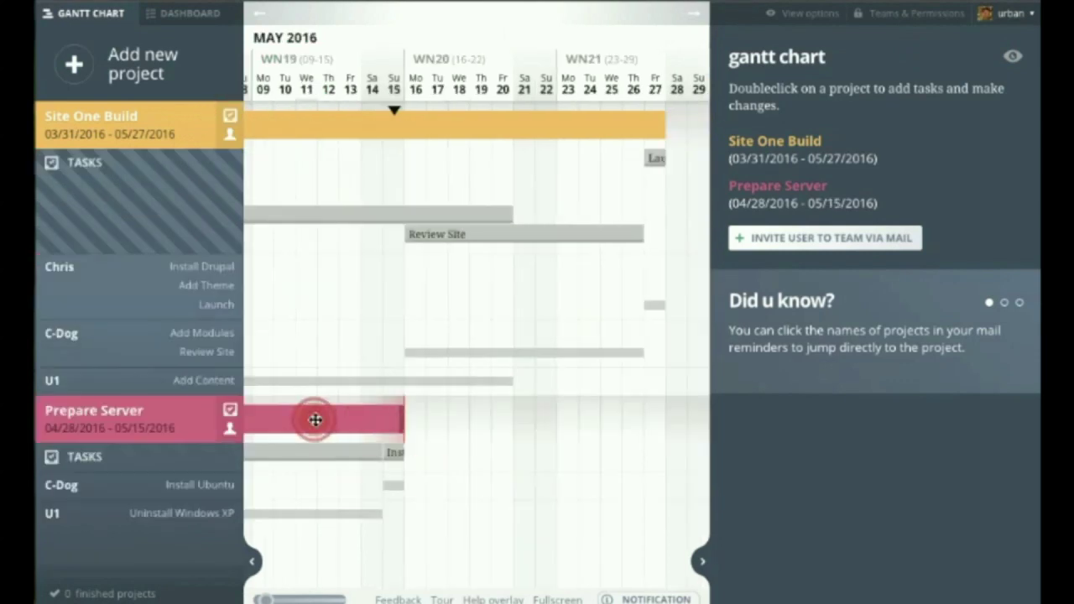
{"action": "left_click_drag", "start_coordinate": [312, 419], "coordinate": [643, 419]}
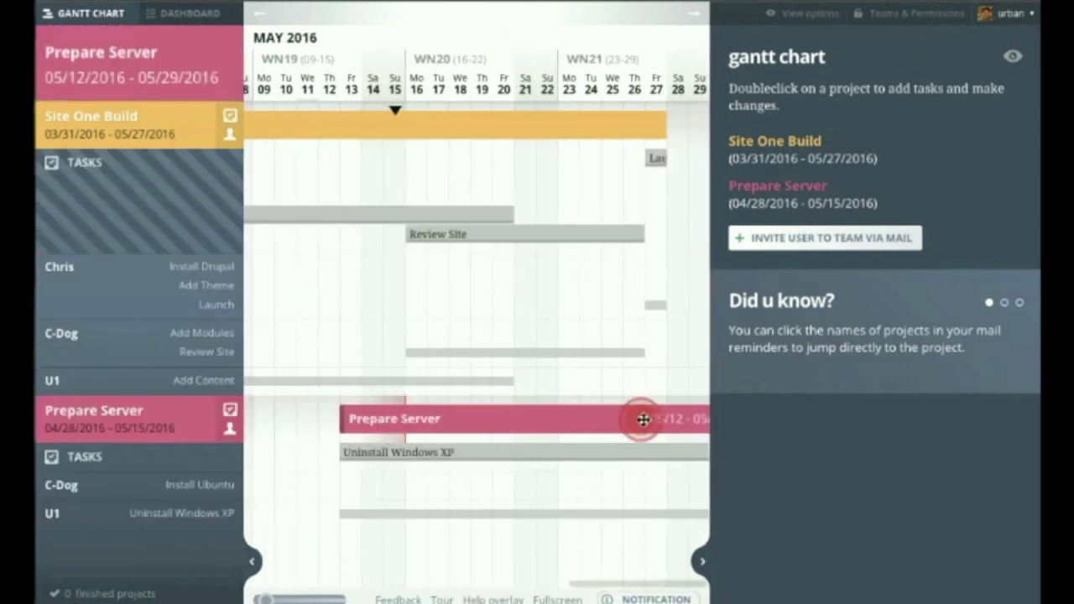
{"action": "left_click_drag", "start_coordinate": [479, 417], "coordinate": [633, 418]}
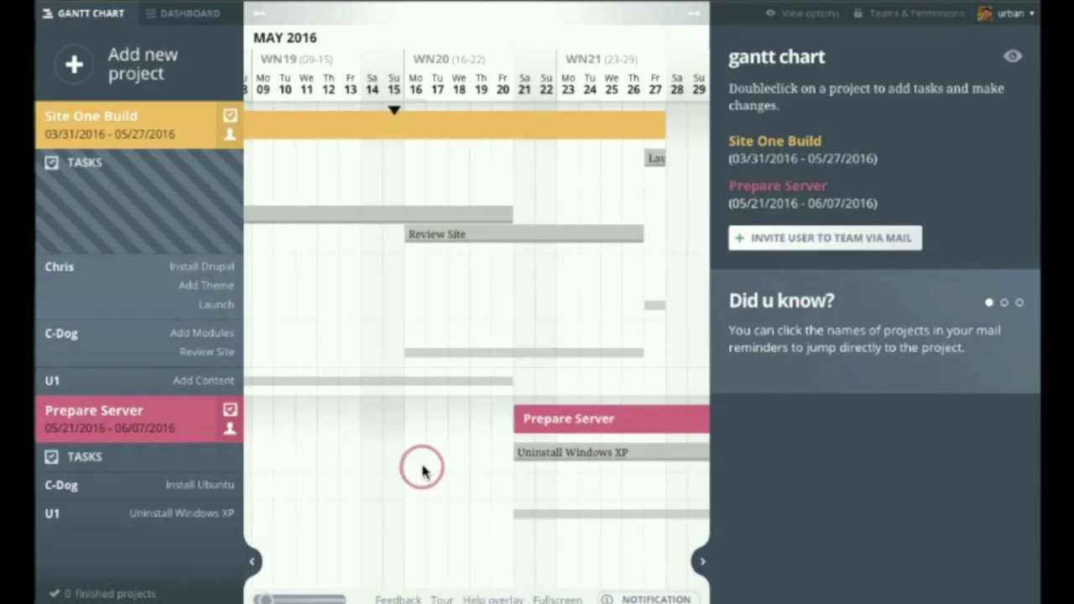
Open the dashboard and include the Prepare Server project in its project filter.
{"action": "left_click", "coordinate": [195, 21]}
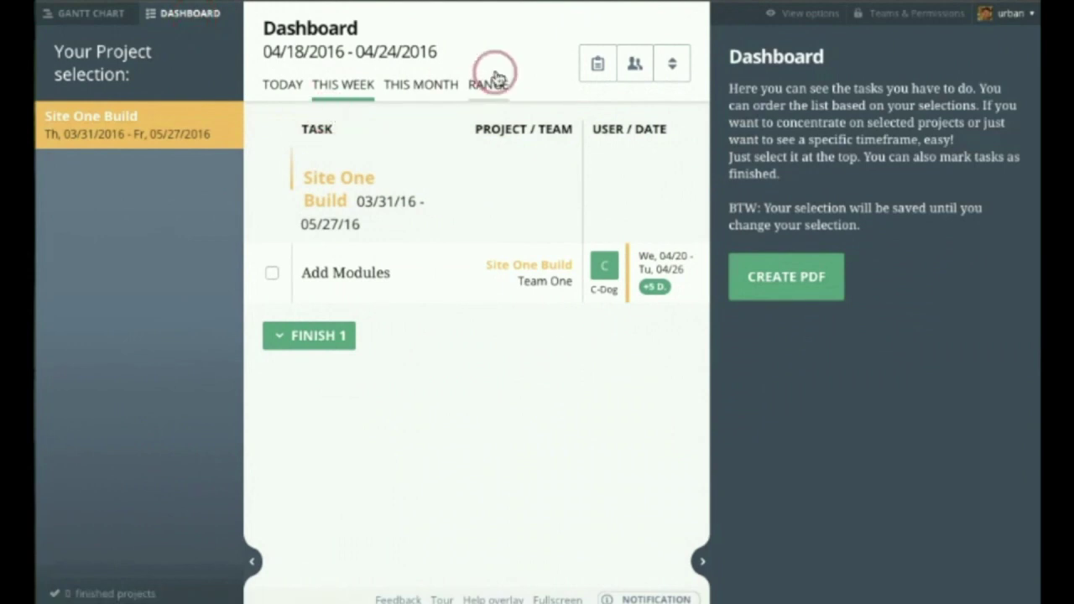
{"action": "left_click", "coordinate": [597, 66]}
{"action": "left_click", "coordinate": [598, 176]}
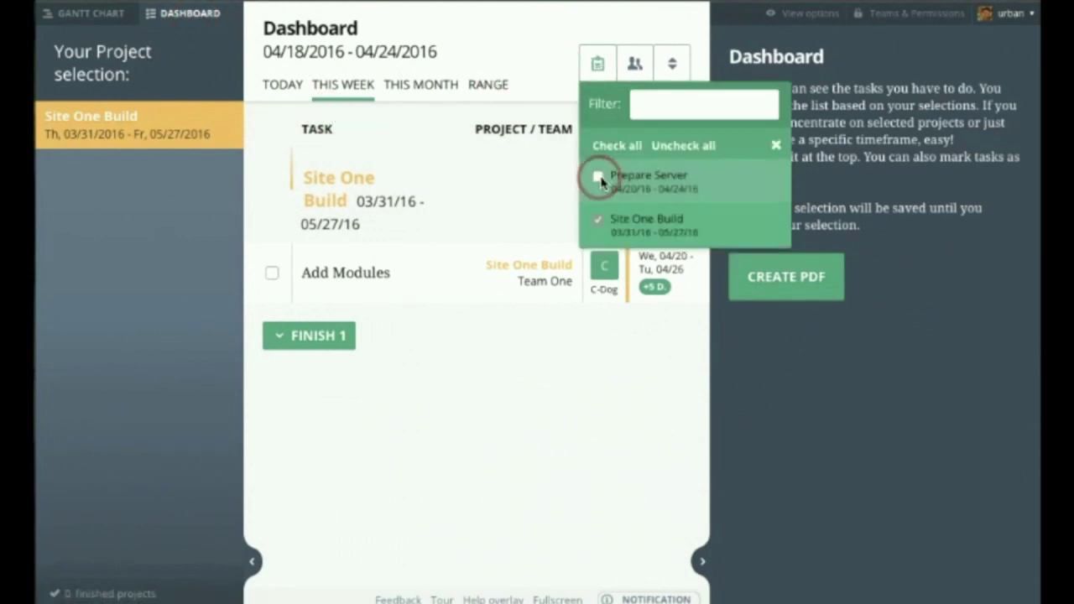
{"action": "left_click", "coordinate": [777, 149]}
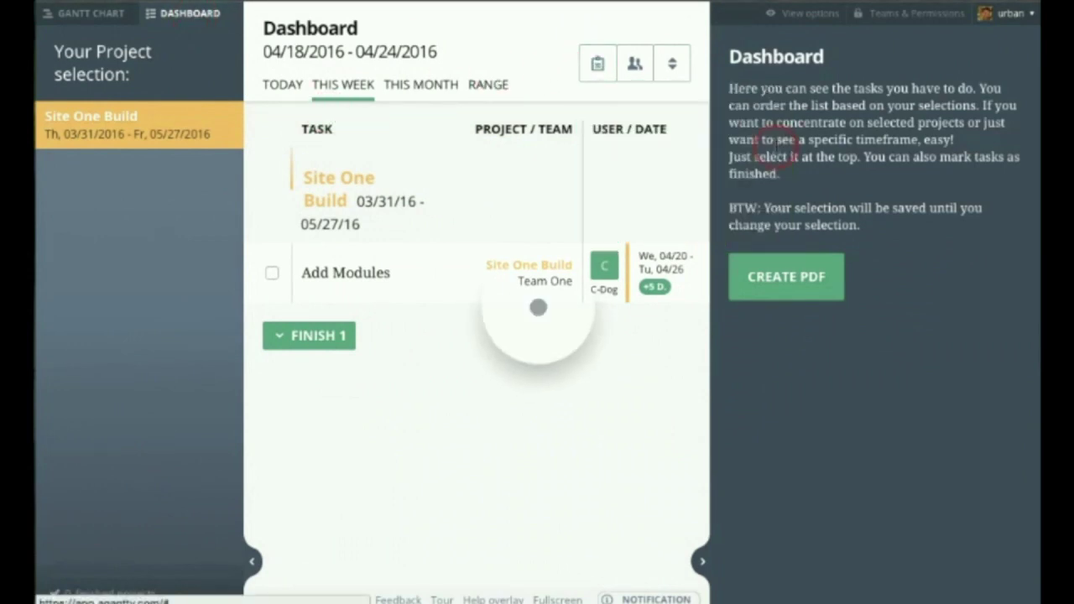
Check the dashboard's team member filter and show the tasks for this month.
{"action": "left_click", "coordinate": [635, 65]}
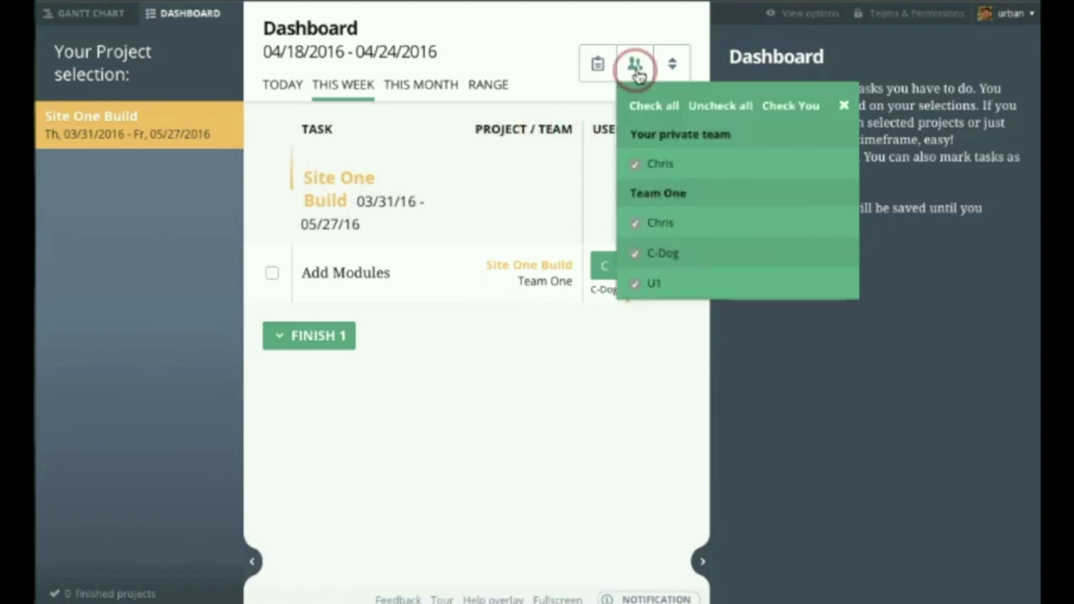
{"action": "left_click", "coordinate": [635, 67]}
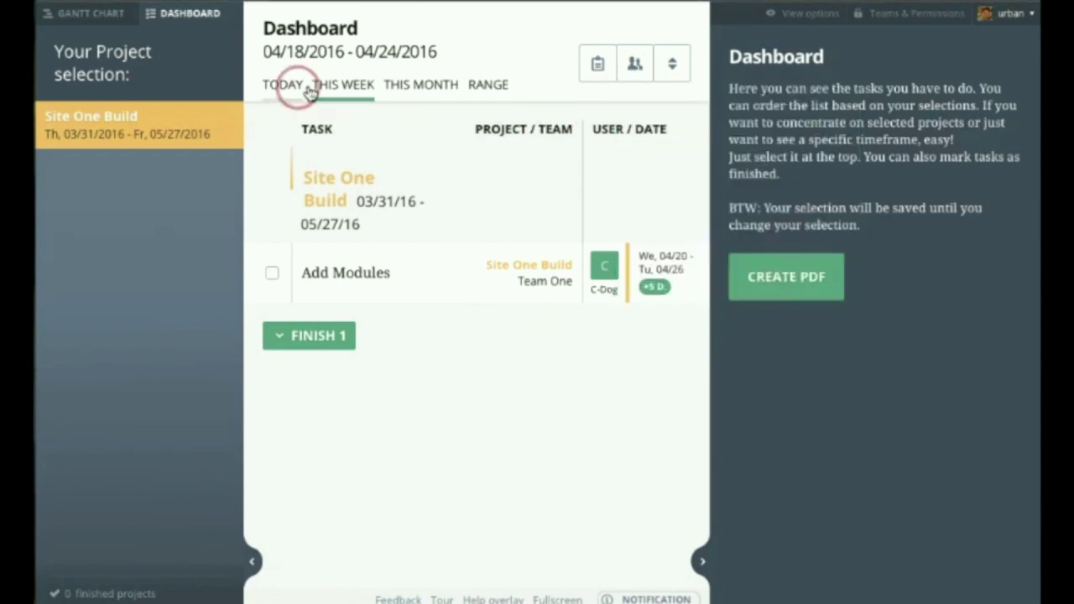
{"action": "left_click", "coordinate": [404, 89]}
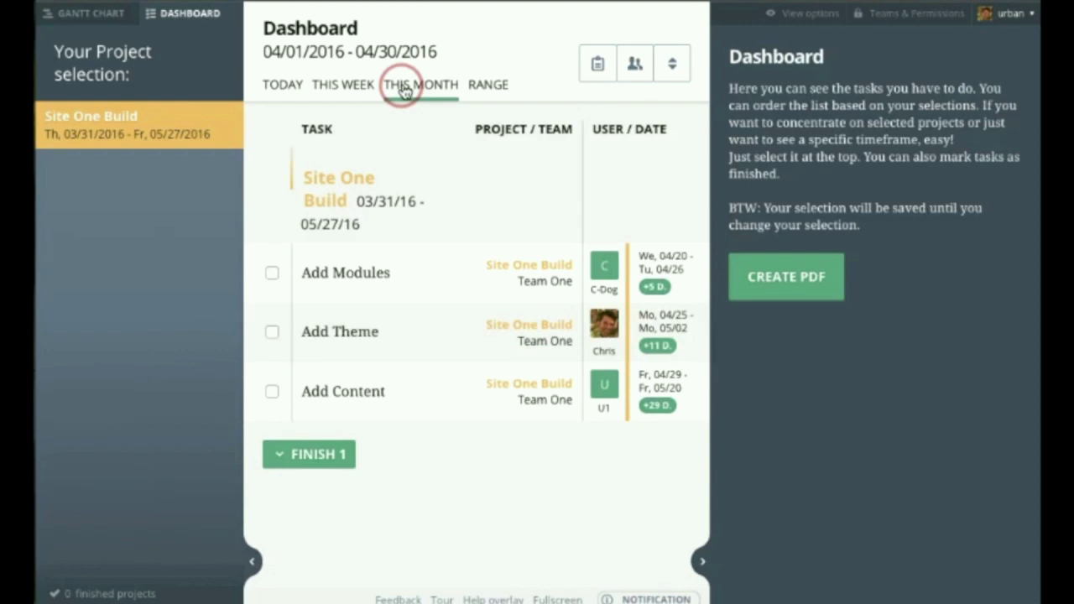
{"action": "left_click", "coordinate": [441, 248]}
{"action": "left_click", "coordinate": [467, 435]}
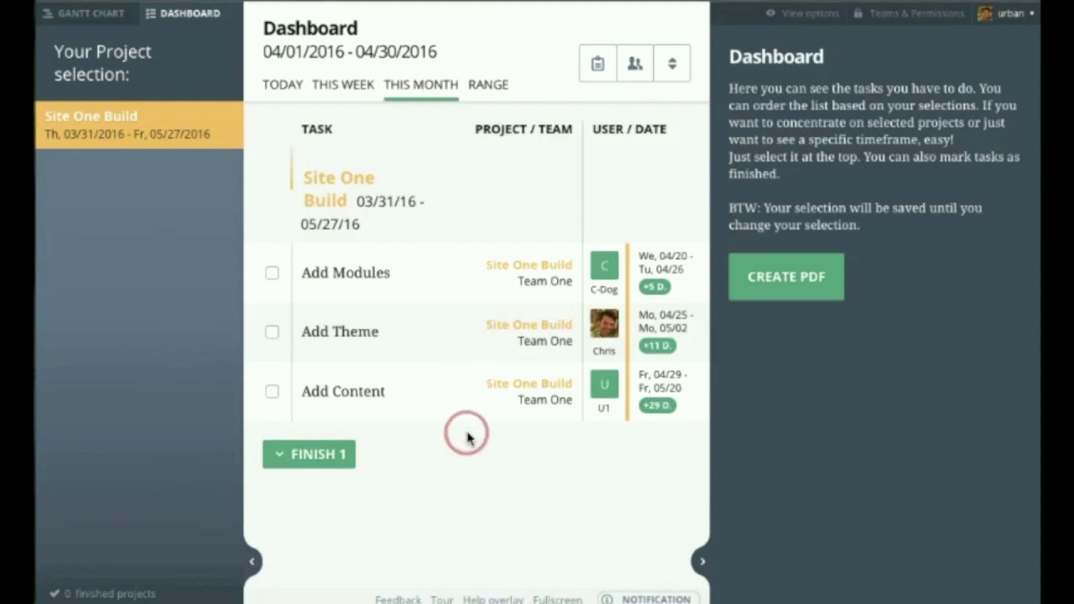
Sort the dashboard's task list by days and review the tasks for this month.
{"action": "left_click", "coordinate": [672, 65]}
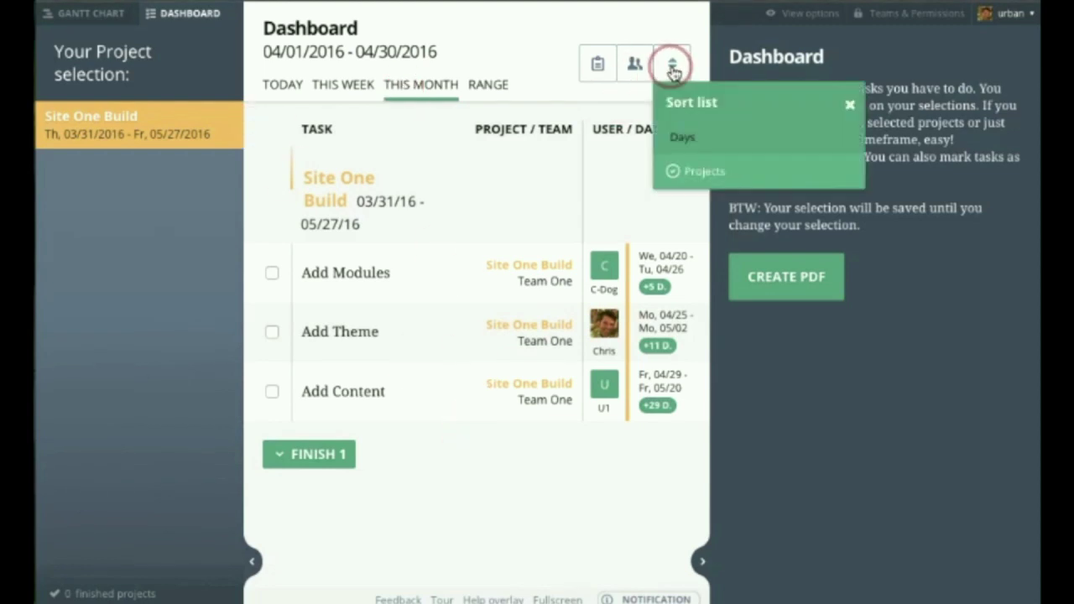
{"action": "left_click", "coordinate": [690, 138]}
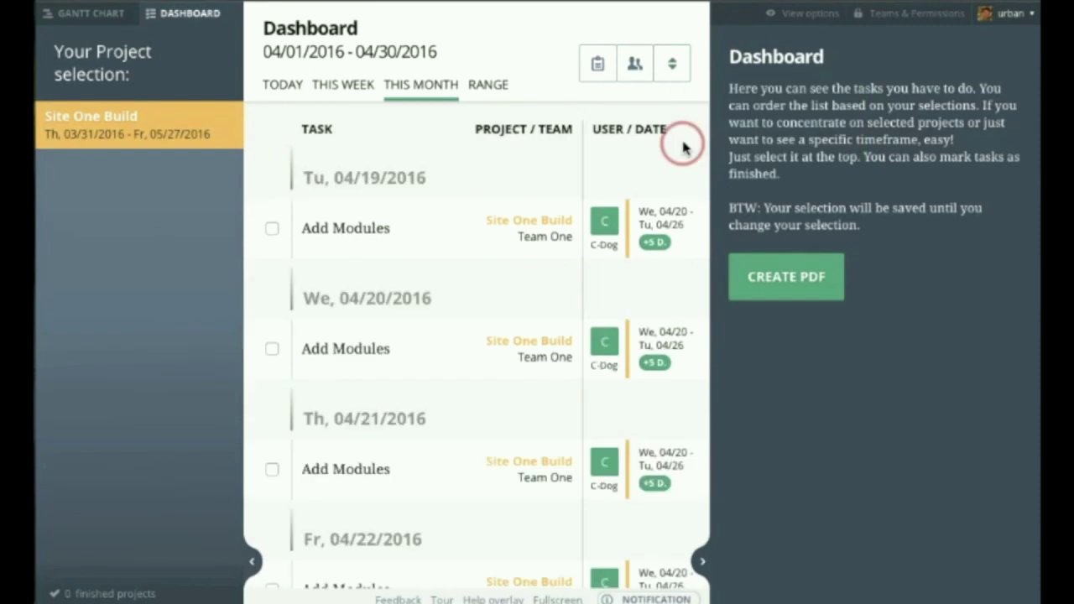
{"action": "scroll", "coordinate": [436, 232], "scroll_direction": "down", "scroll_amount": 5}
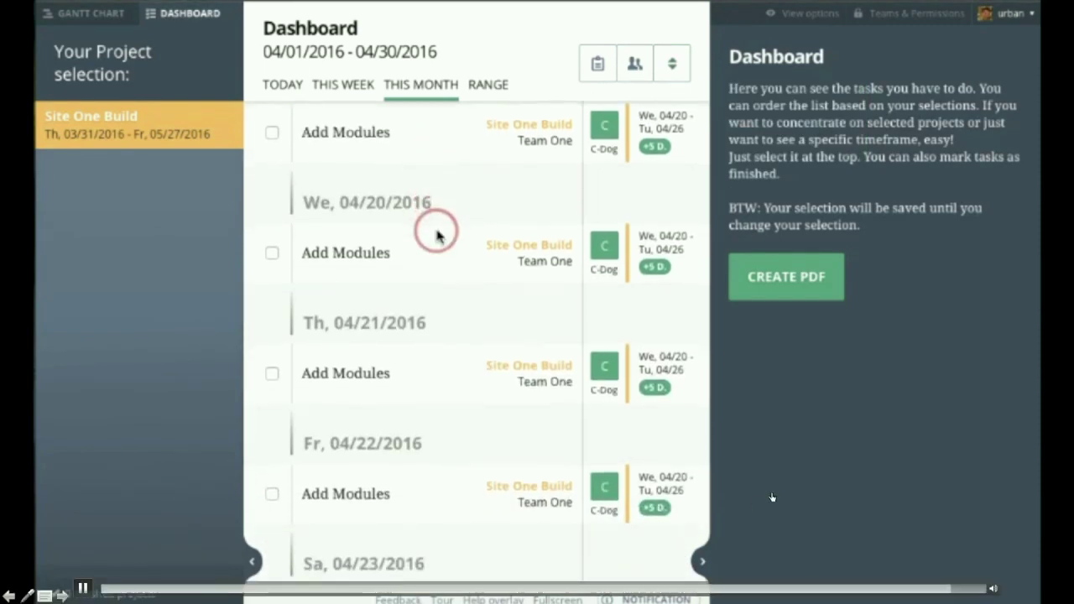
{"action": "scroll", "coordinate": [436, 232], "scroll_direction": "down", "scroll_amount": 8}
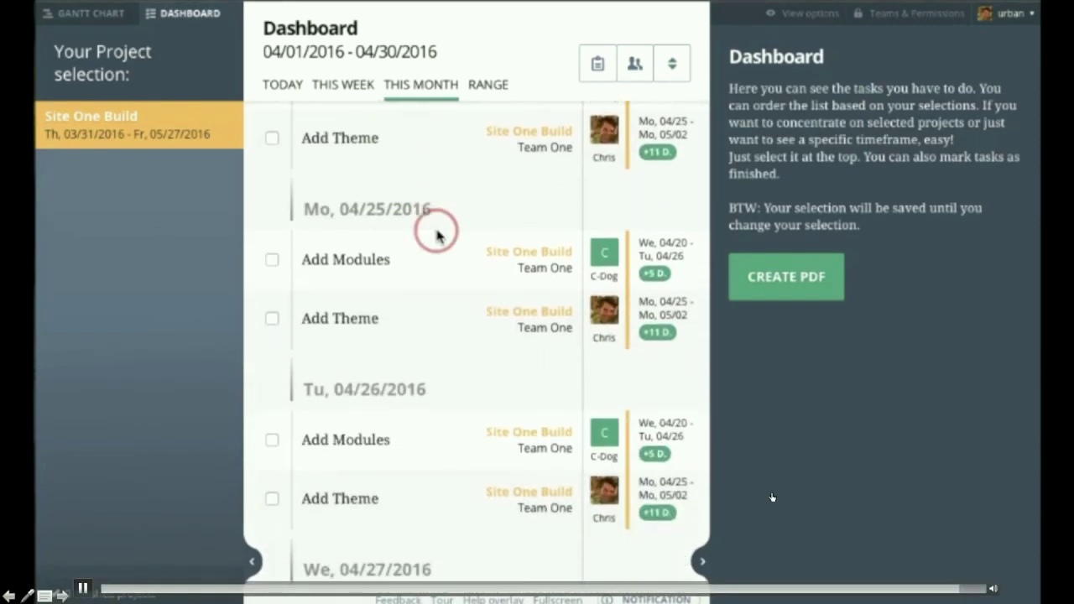
{"action": "scroll", "coordinate": [436, 235], "scroll_direction": "down", "scroll_amount": 6}
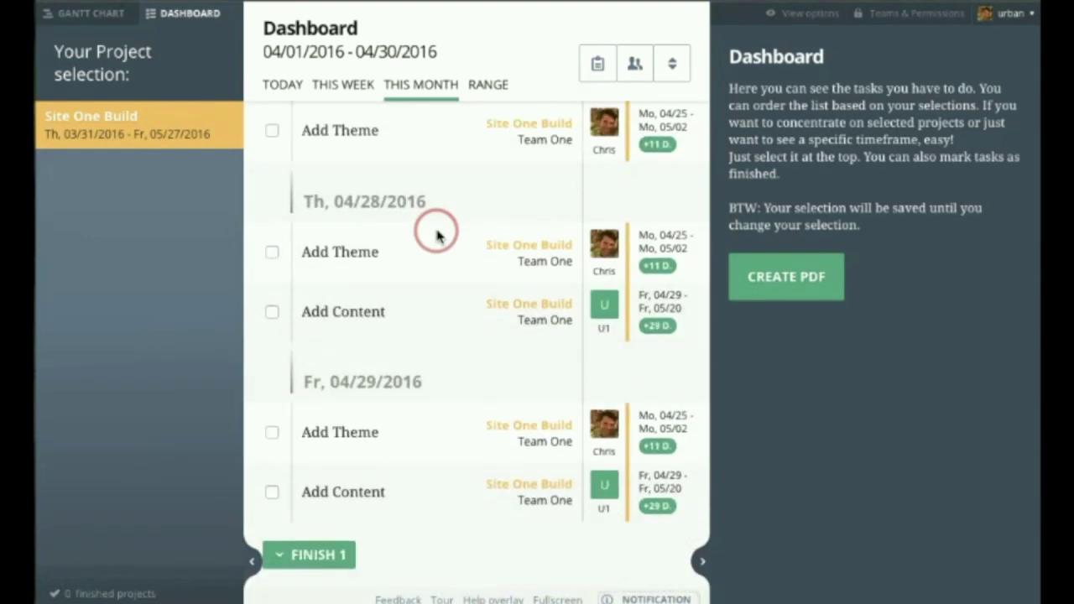
{"action": "scroll", "coordinate": [437, 235], "scroll_direction": "up", "scroll_amount": 10}
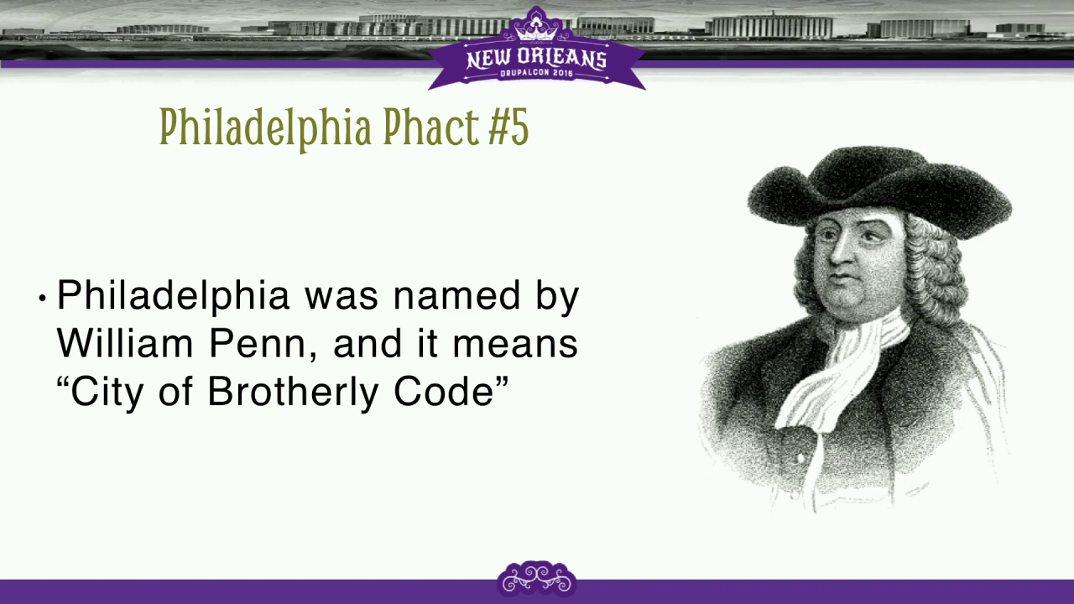
{"action": "key", "text": "Right"}
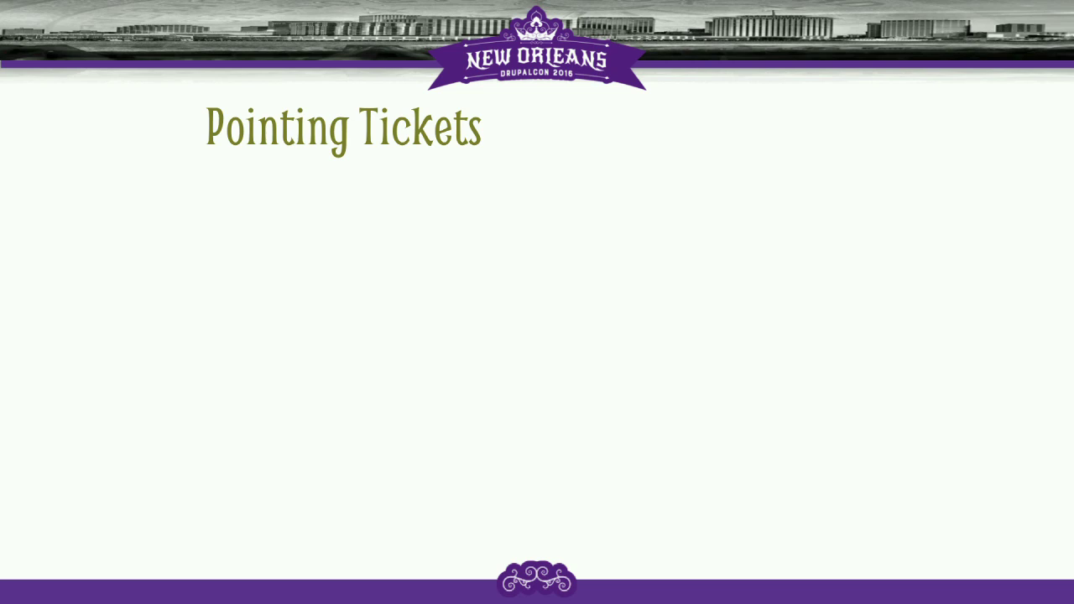
{"action": "key", "text": "Right"}
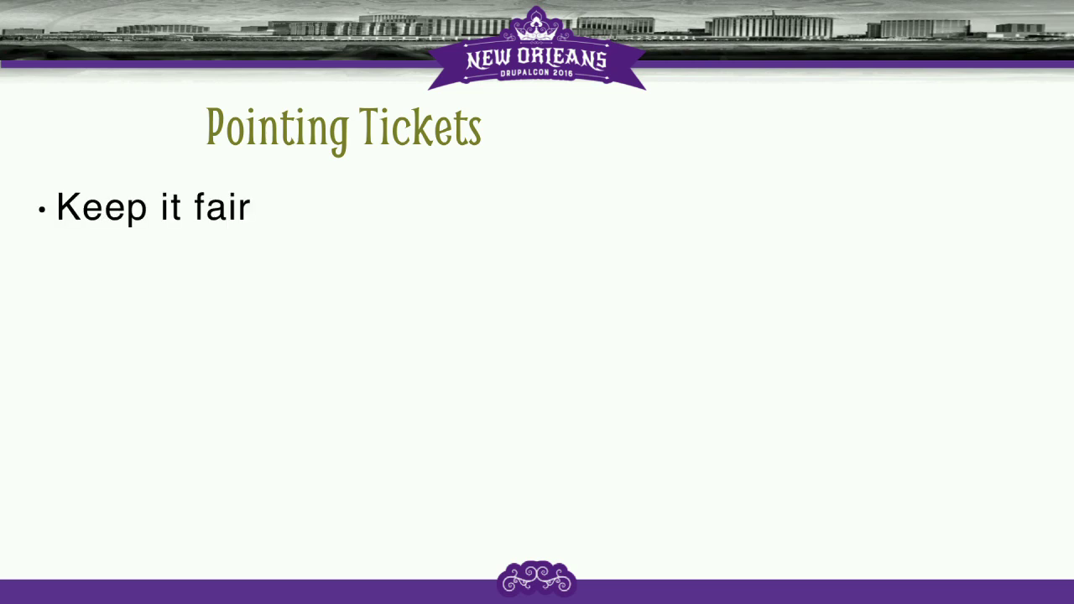
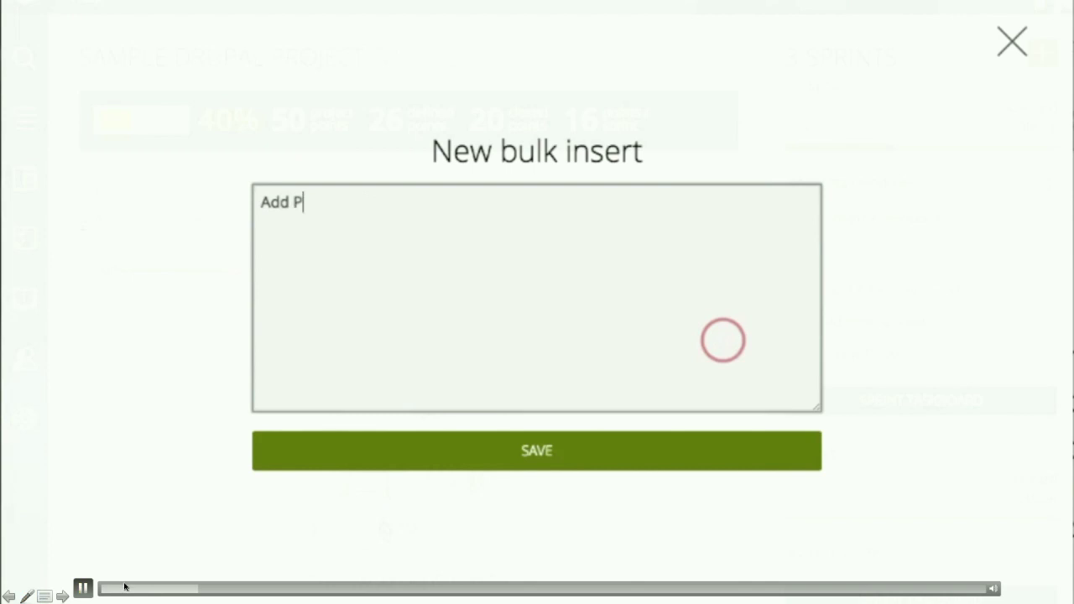
{"action": "left_click", "coordinate": [83, 588]}
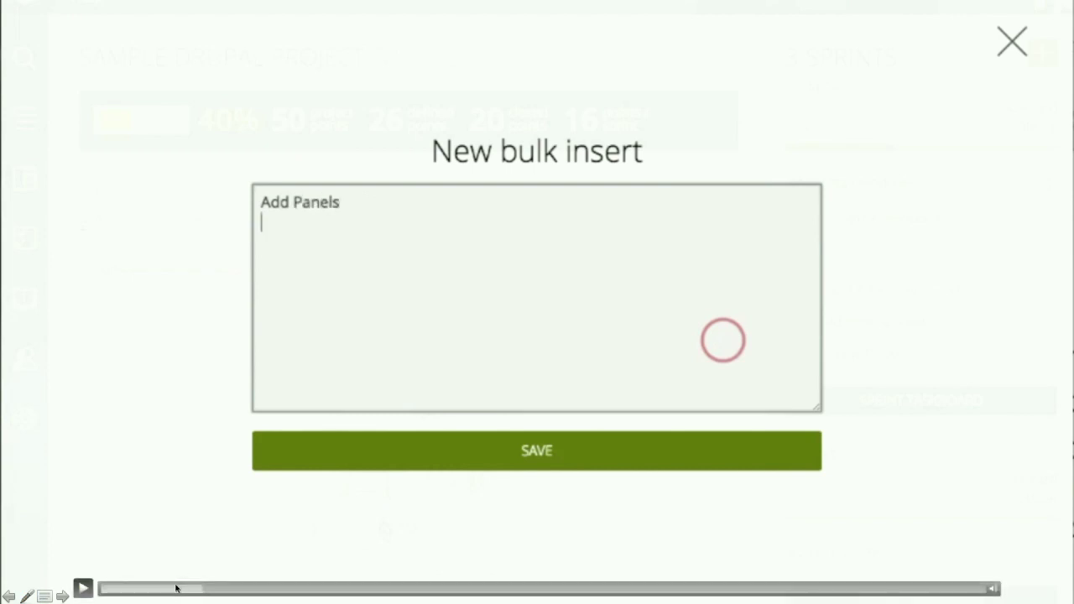
{"action": "left_click", "coordinate": [192, 588]}
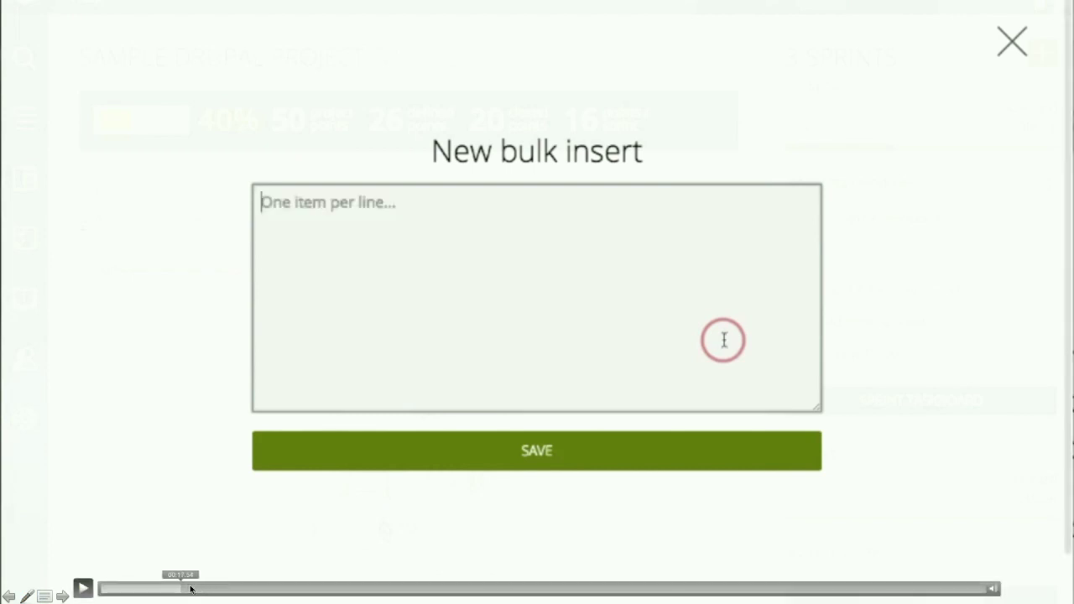
{"action": "left_click", "coordinate": [191, 588]}
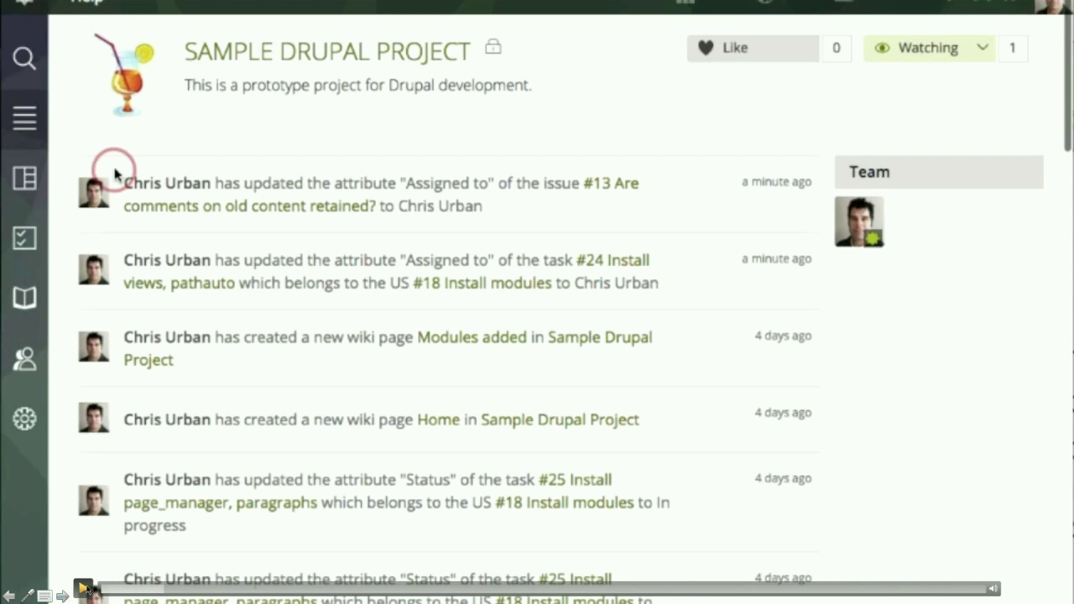
In Taiga, open the Sample Drupal Project backlog and bulk-insert the user stories "Add Panels", "Turn Dev off" and "Clear sample content".
{"action": "left_click", "coordinate": [23, 183]}
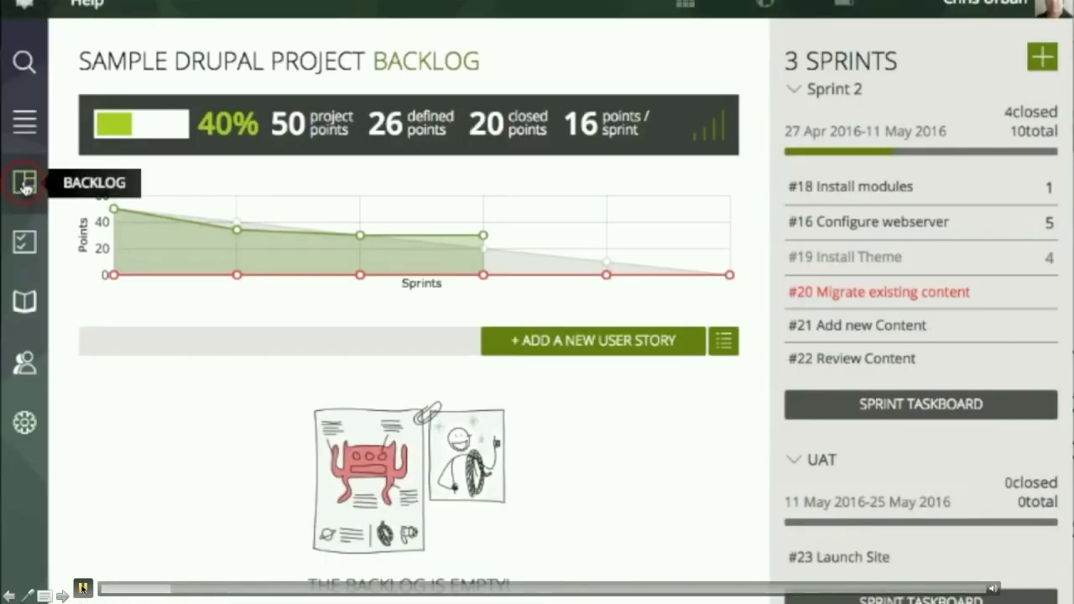
{"action": "left_click", "coordinate": [723, 339]}
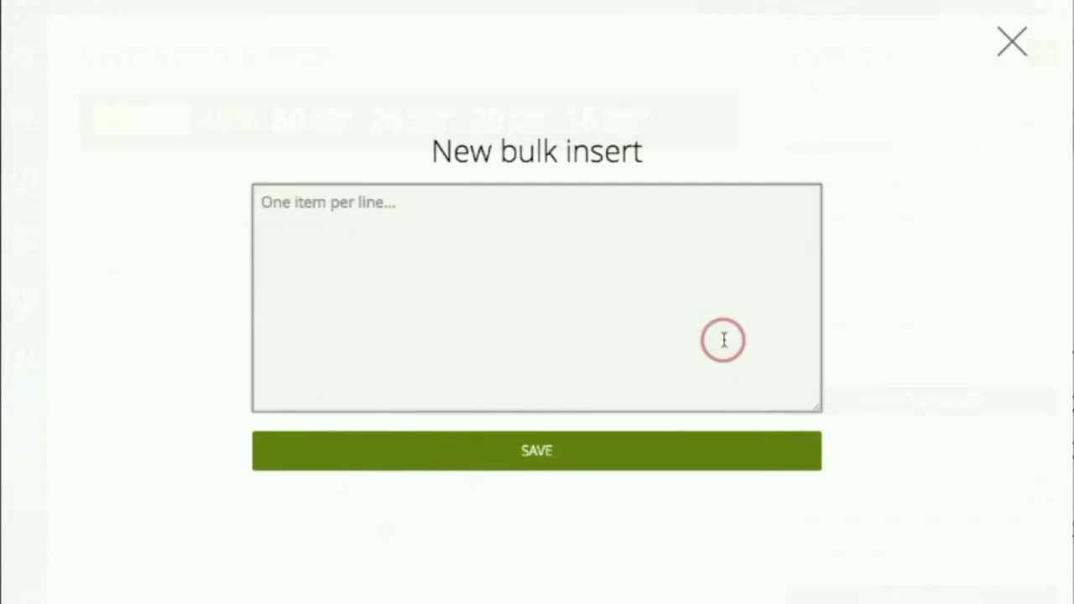
{"action": "type", "text": "Add P"}
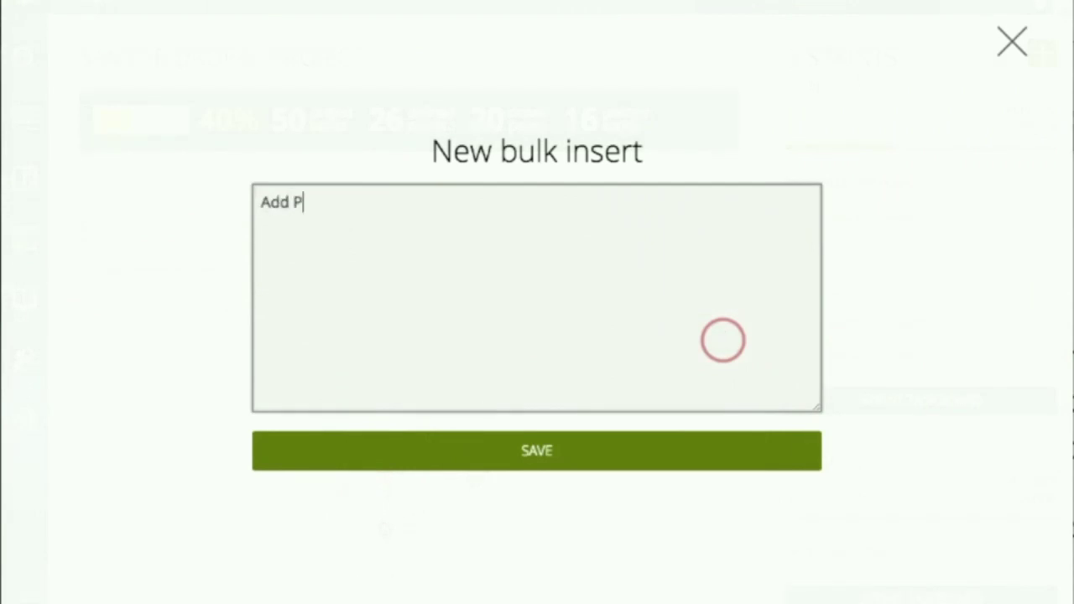
{"action": "type", "text": "anels"}
{"action": "key", "text": "Return"}
{"action": "type", "text": "Turn Dev off"}
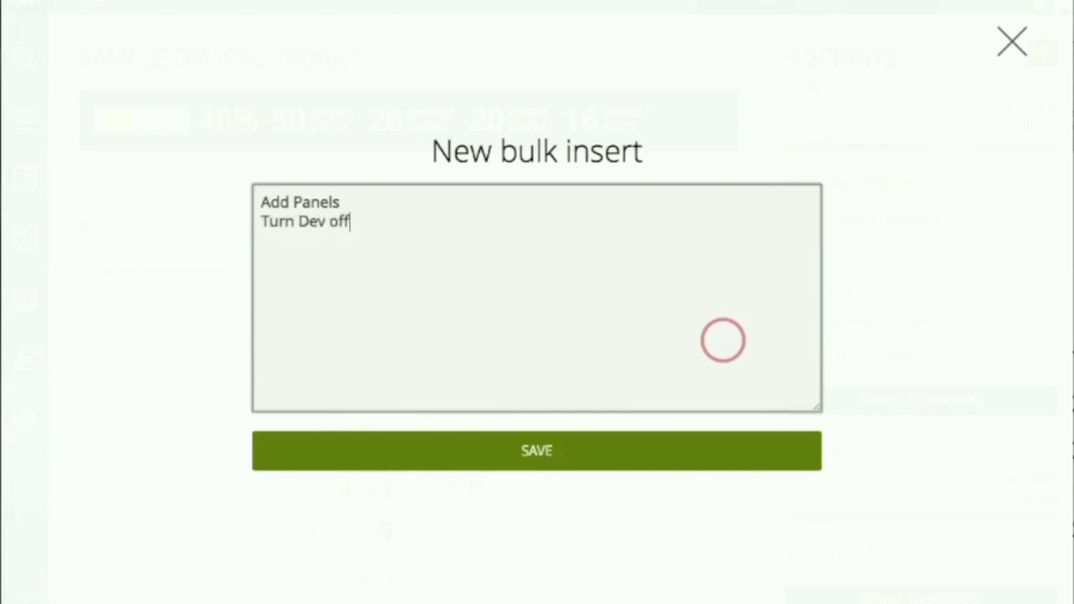
{"action": "key", "text": "Return"}
{"action": "type", "text": "Clear sample content"}
{"action": "left_click", "coordinate": [642, 453]}
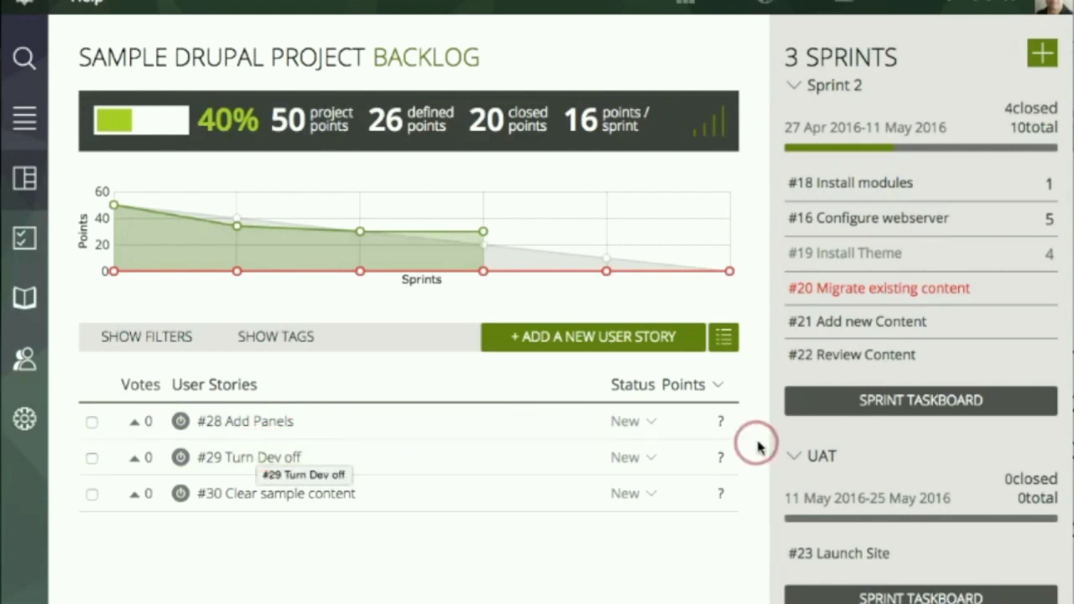
Open the available Back point values for the Add Panels user story in the backlog.
{"action": "left_click", "coordinate": [720, 423]}
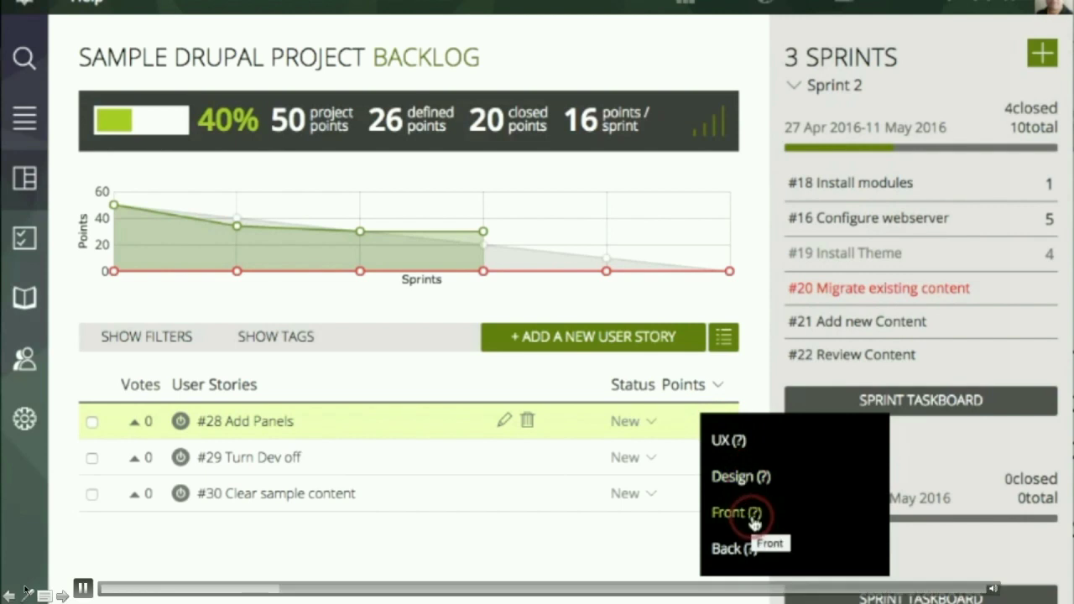
{"action": "left_click", "coordinate": [743, 549]}
{"action": "left_click", "coordinate": [83, 588]}
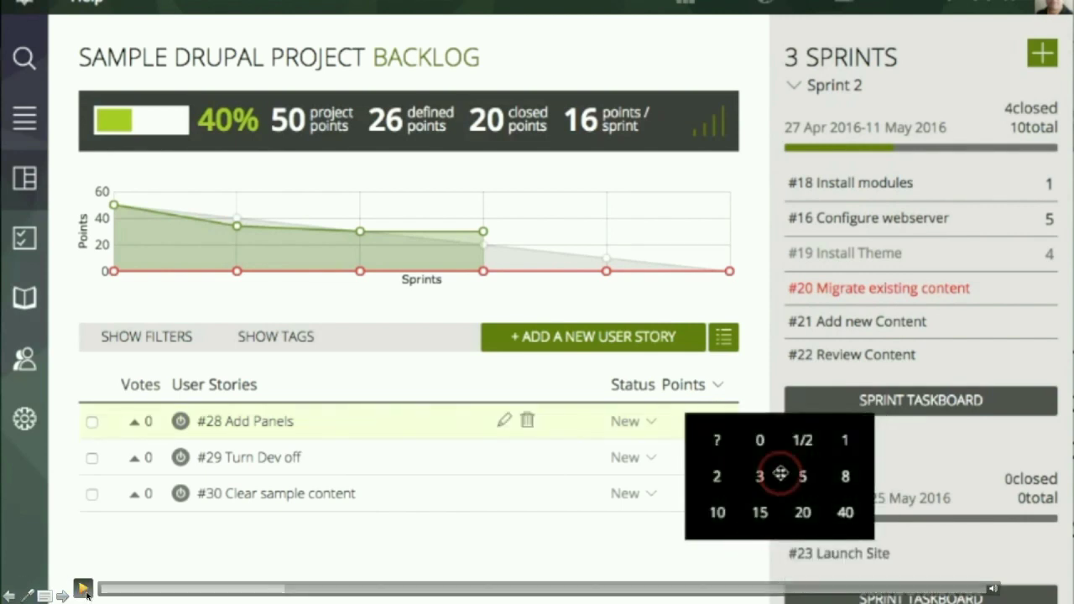
{"action": "left_click", "coordinate": [287, 592]}
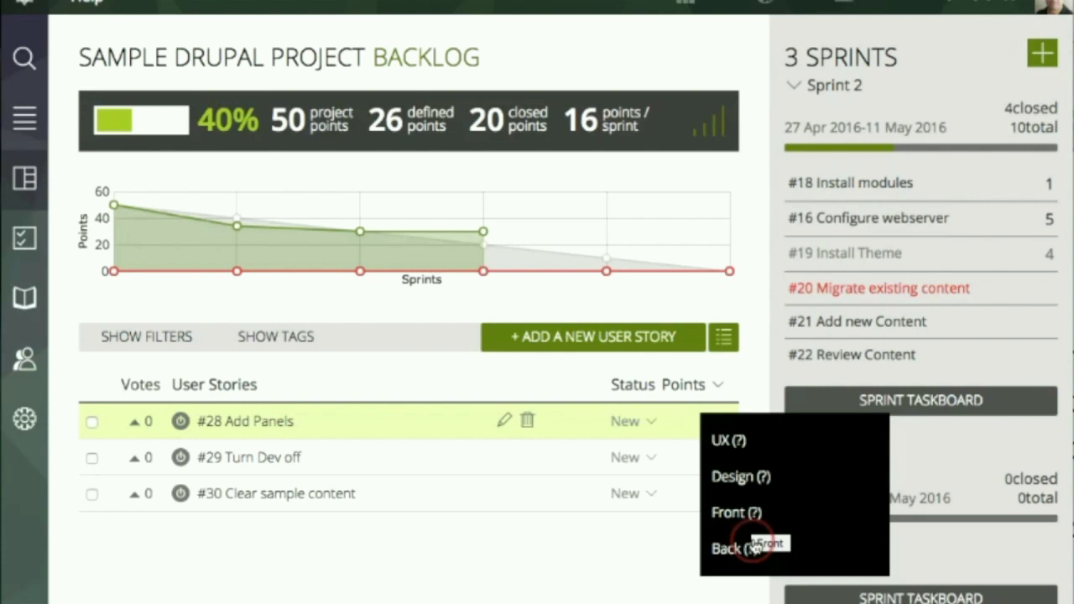
{"action": "mouse_move", "coordinate": [82, 587]}
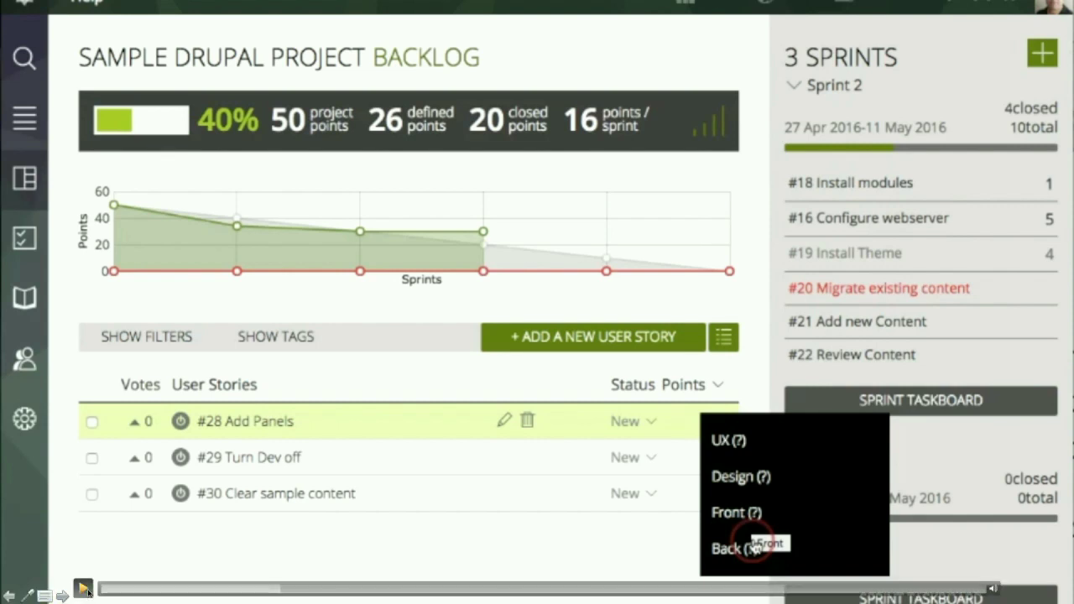
{"action": "left_click", "coordinate": [84, 587]}
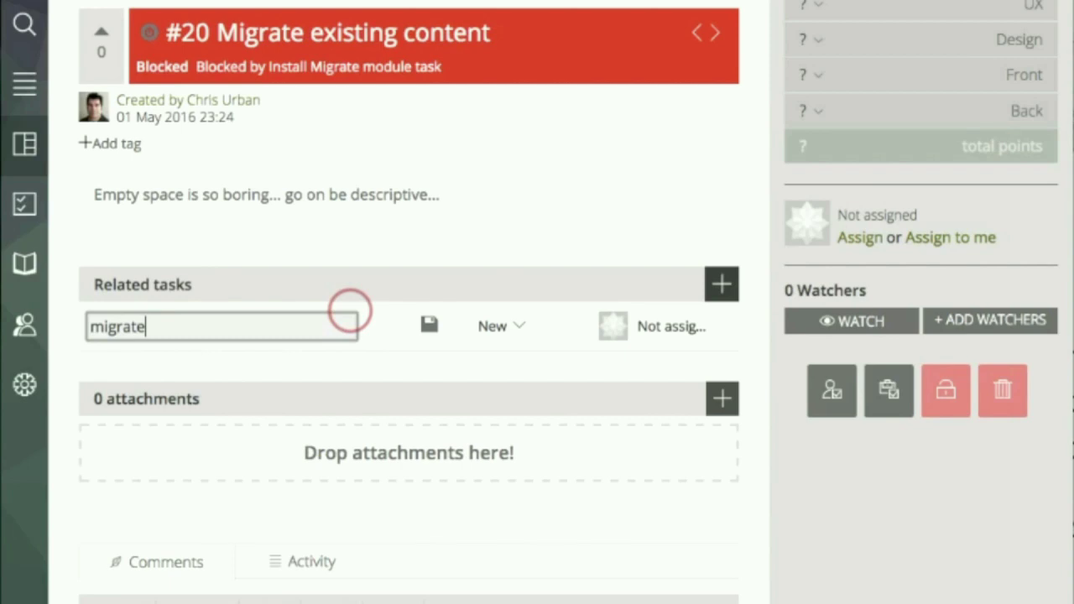
{"action": "mouse_move", "coordinate": [79, 587]}
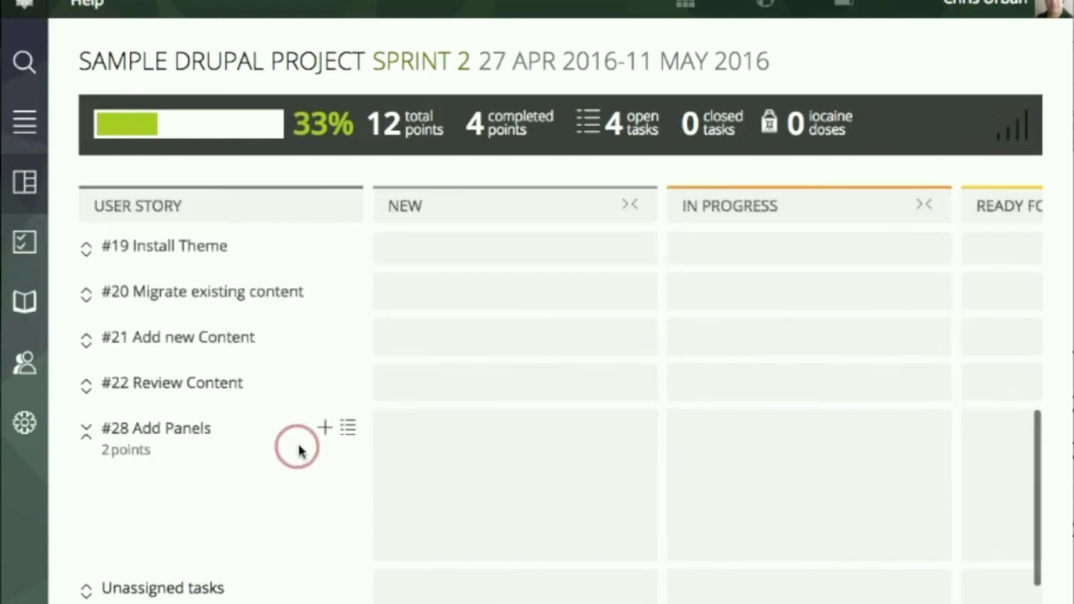
{"action": "left_click", "coordinate": [81, 585]}
Open the Add Panels user story from the Sprint 2 taskboard, and start and stop its timer.
{"action": "scroll", "coordinate": [173, 513], "scroll_direction": "down", "scroll_amount": 3}
{"action": "scroll", "coordinate": [228, 486], "scroll_direction": "up", "scroll_amount": 4}
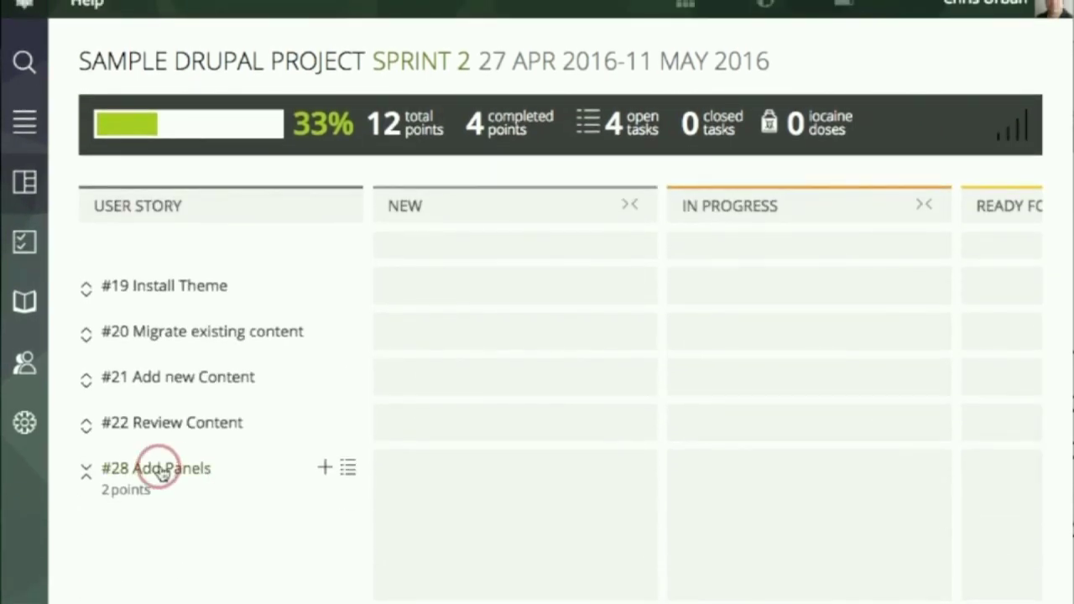
{"action": "scroll", "coordinate": [252, 473], "scroll_direction": "down", "scroll_amount": 1}
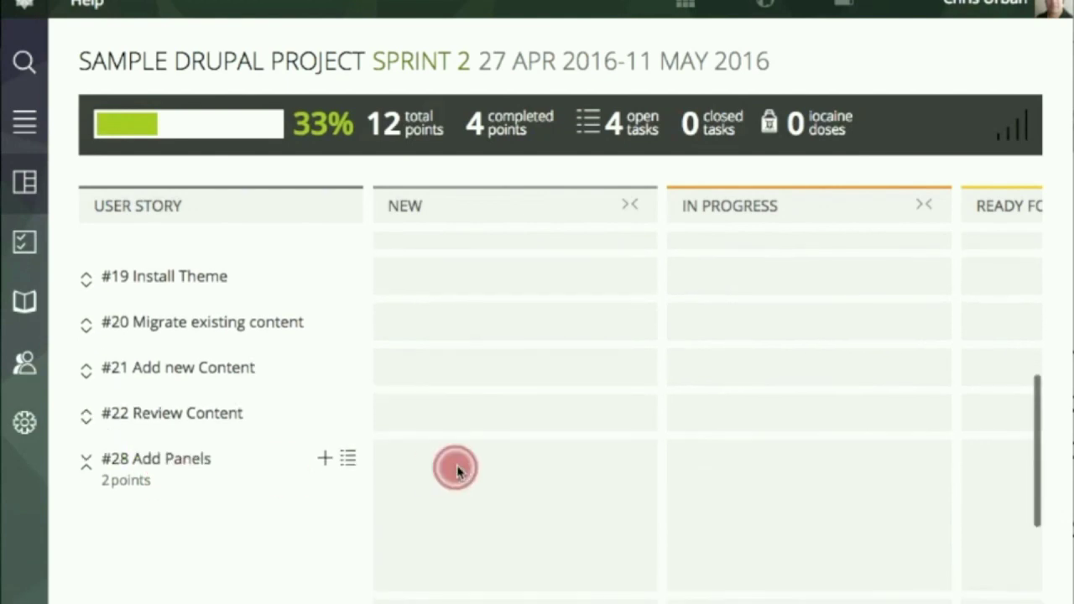
{"action": "left_click", "coordinate": [159, 467]}
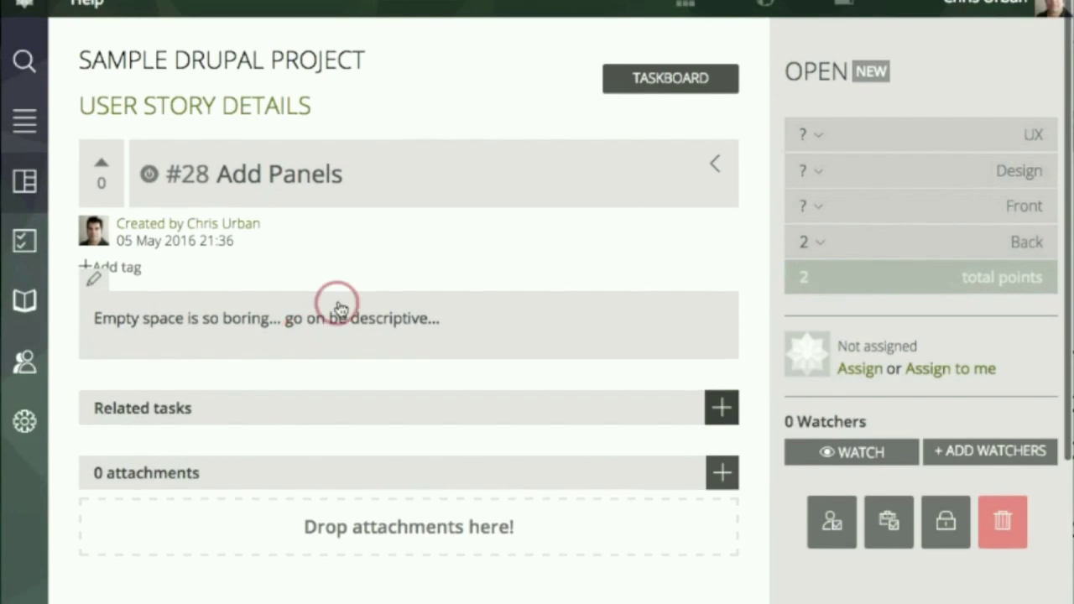
{"action": "left_click", "coordinate": [154, 177]}
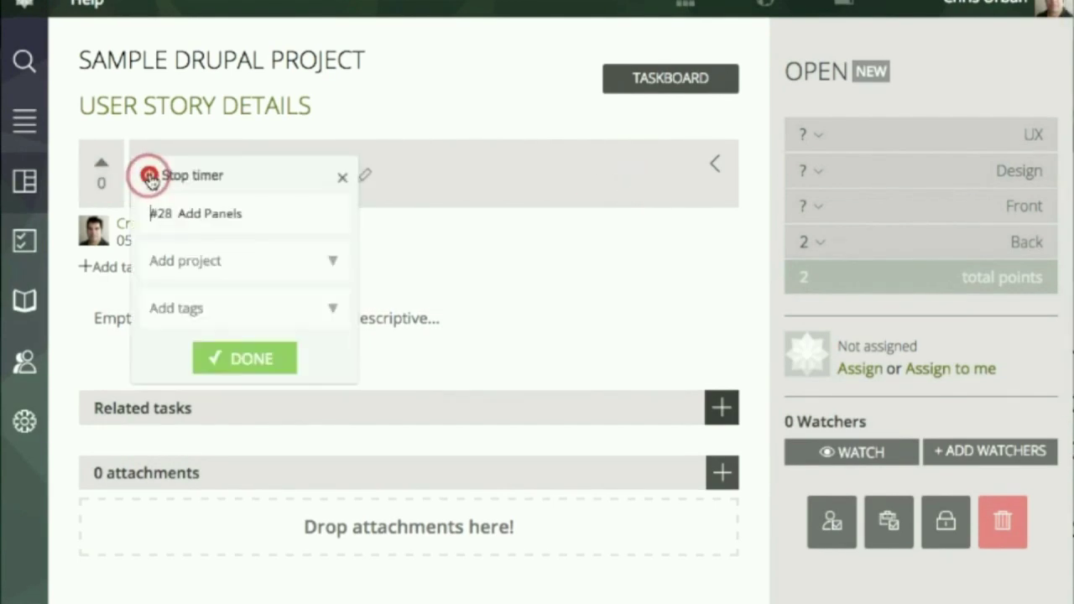
{"action": "left_click", "coordinate": [151, 177]}
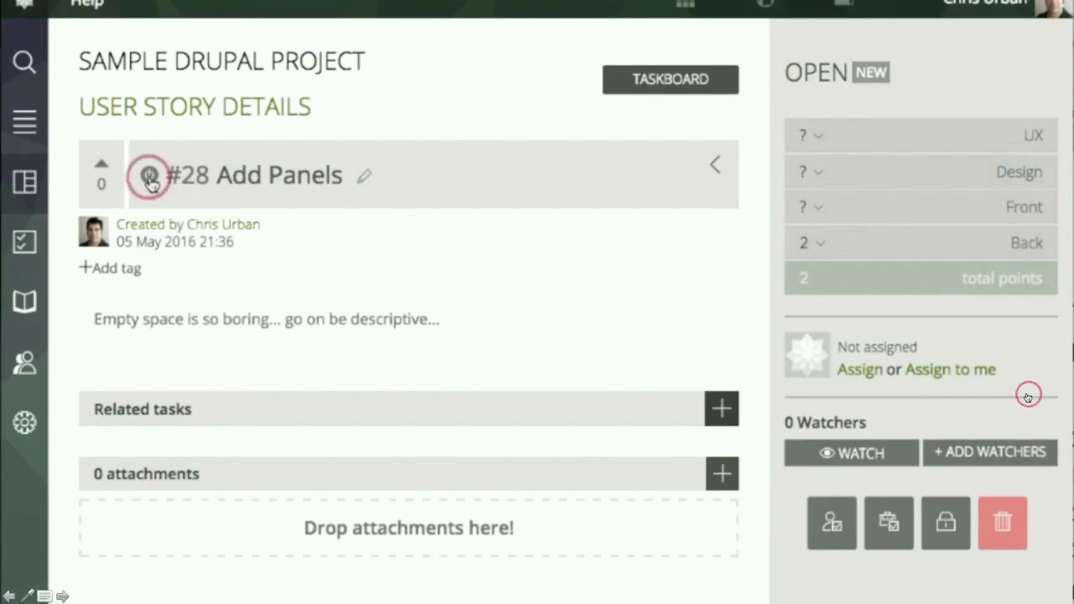
Start a new issue in the project's issues and examine its type, priority and severity options.
{"action": "left_click", "coordinate": [82, 588]}
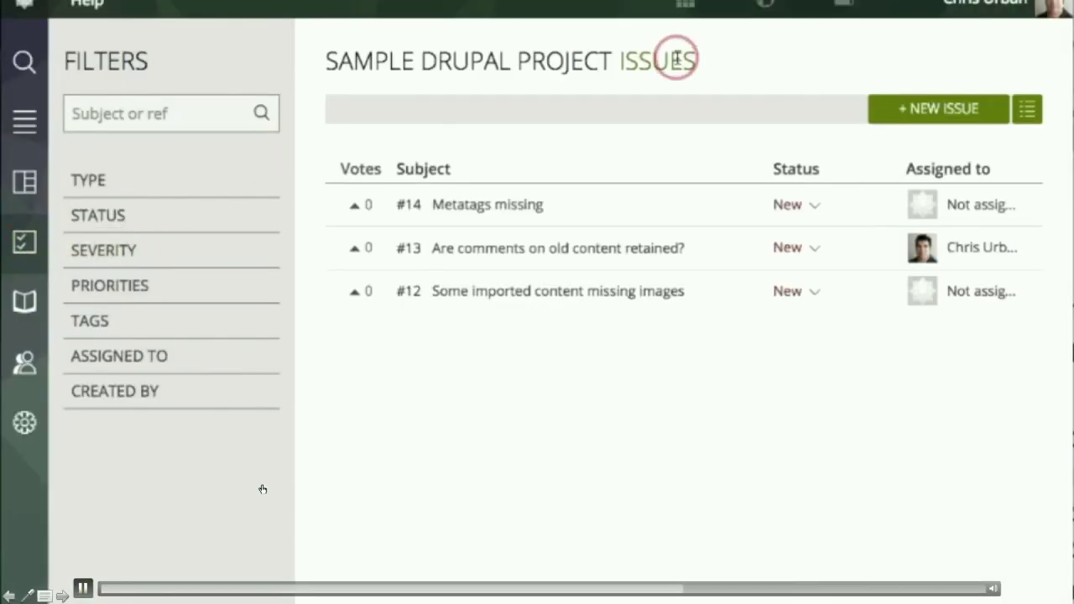
{"action": "left_click", "coordinate": [971, 109]}
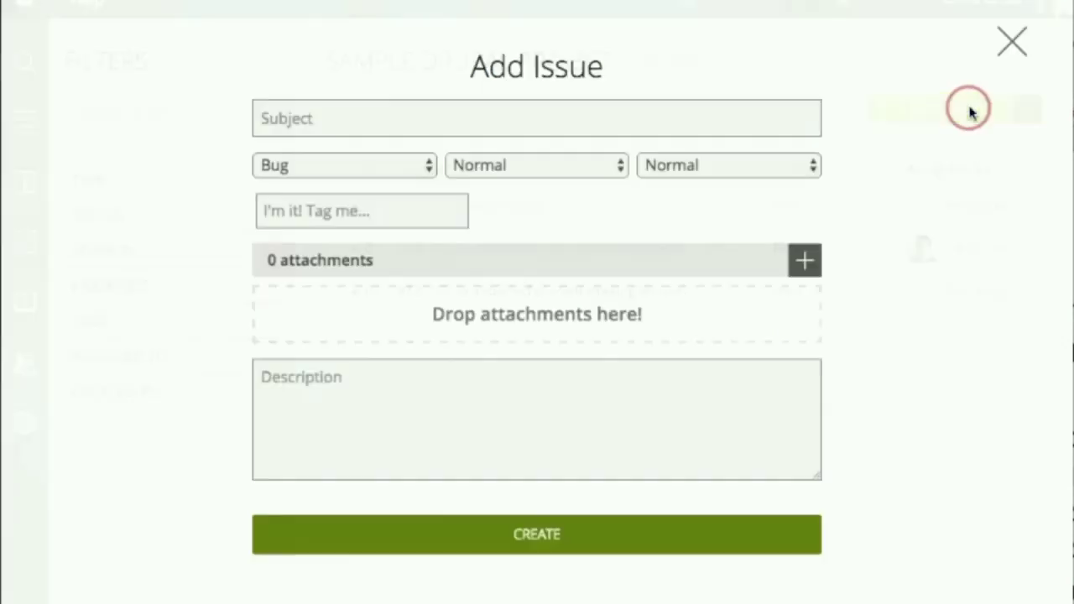
{"action": "left_click", "coordinate": [402, 167]}
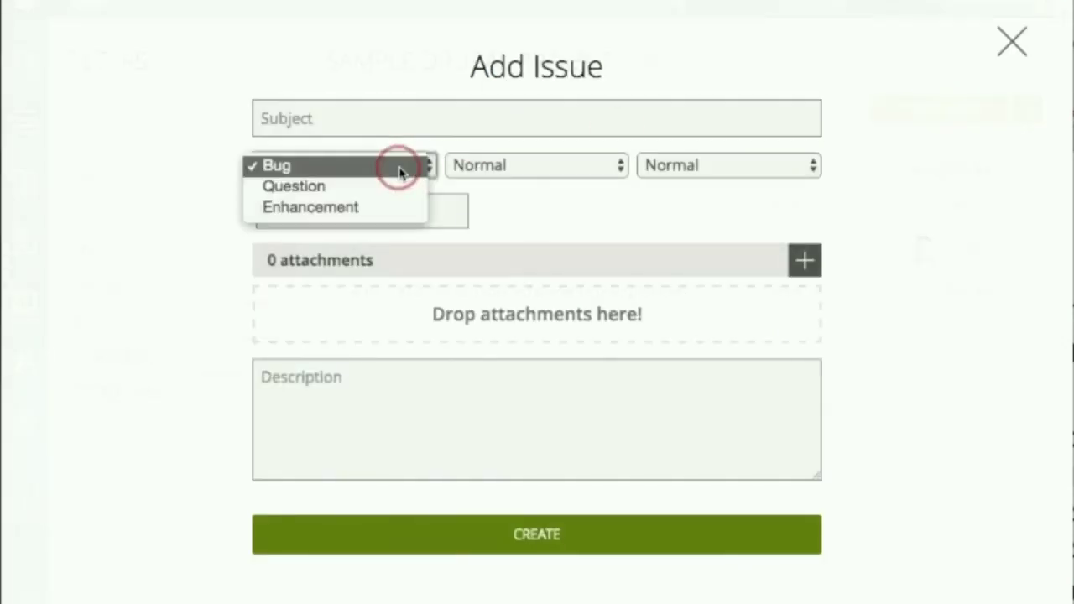
{"action": "left_click", "coordinate": [529, 165]}
{"action": "left_click", "coordinate": [556, 166]}
{"action": "left_click", "coordinate": [603, 167]}
{"action": "left_click", "coordinate": [681, 167]}
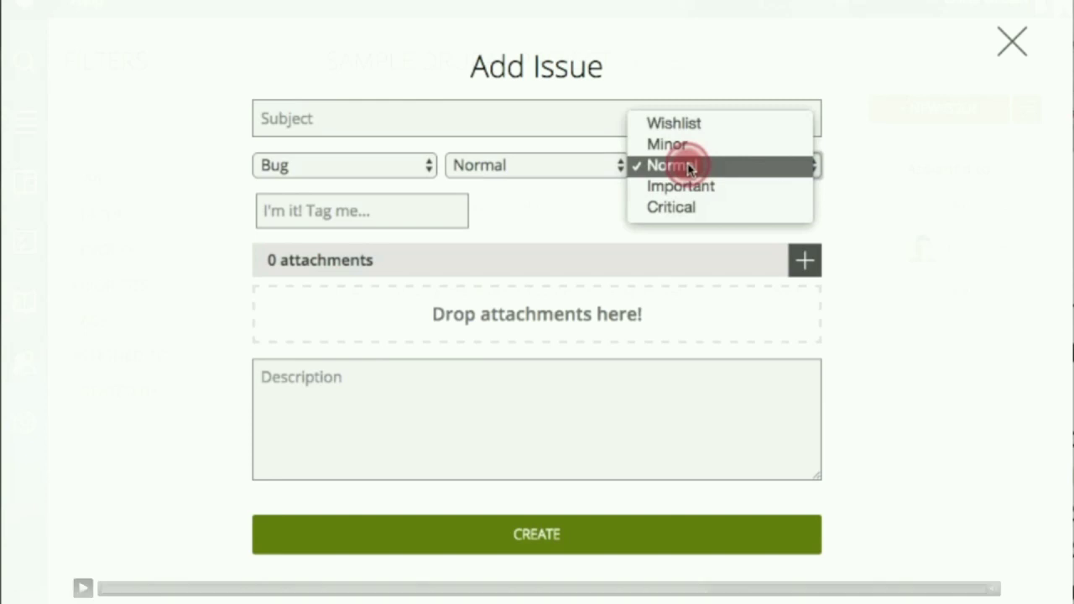
{"action": "key", "text": "Left"}
{"action": "key", "text": "Left"}
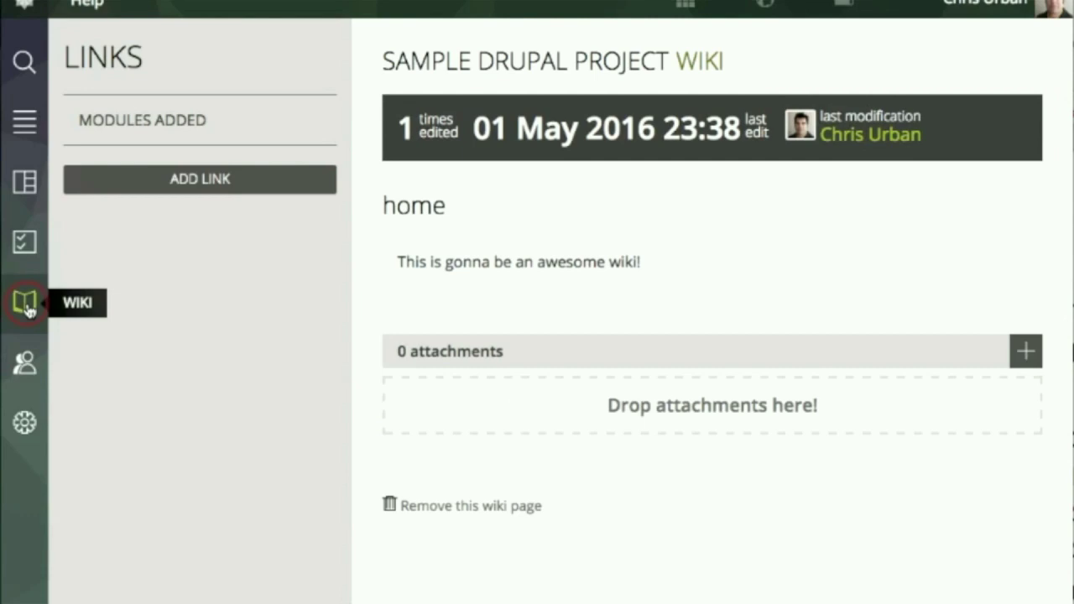
{"action": "mouse_move", "coordinate": [88, 580]}
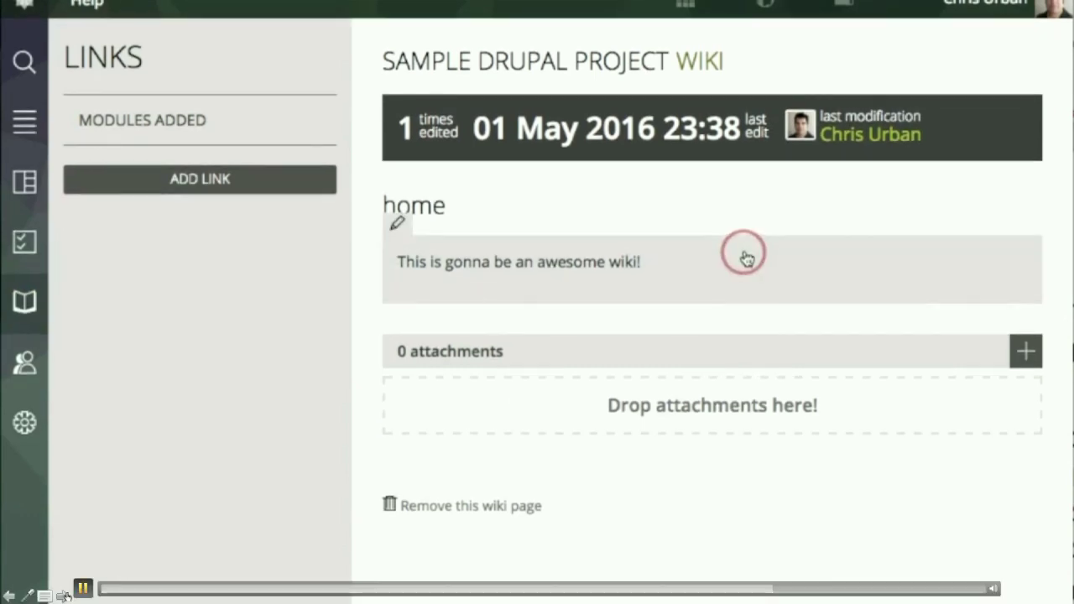
{"action": "left_click", "coordinate": [86, 583]}
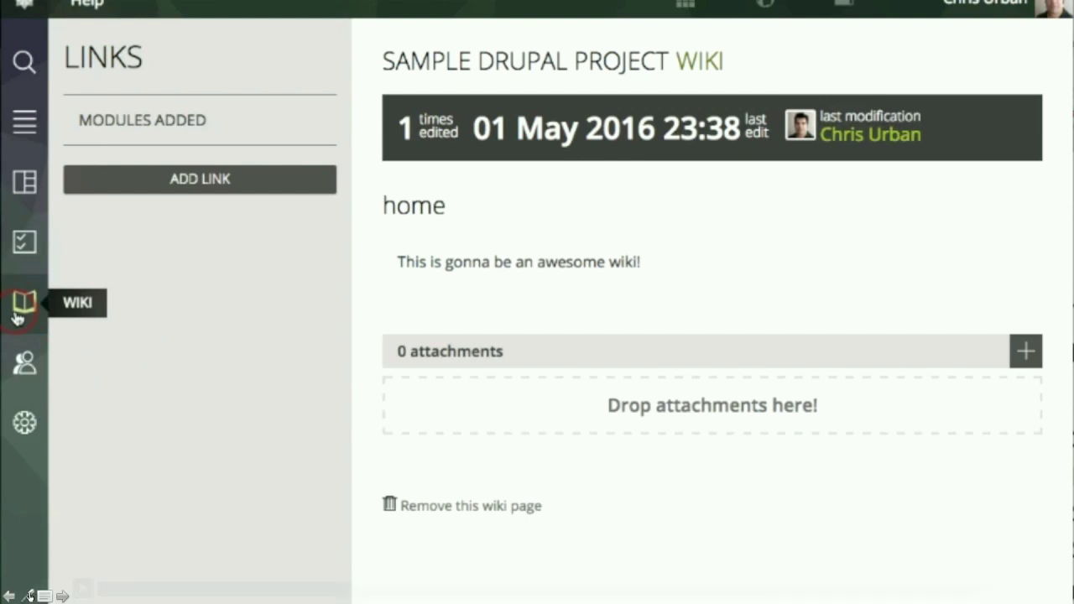
Open the Sample Drupal Project team page and view the Status and Points attributes in the project's admin settings.
{"action": "left_click", "coordinate": [22, 362]}
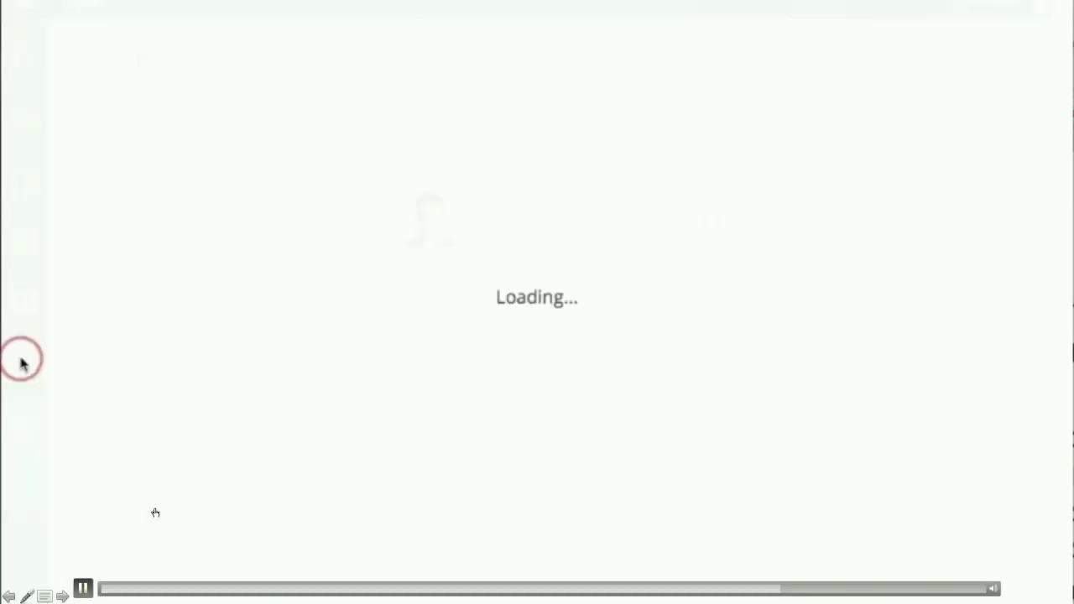
{"action": "left_click", "coordinate": [84, 588]}
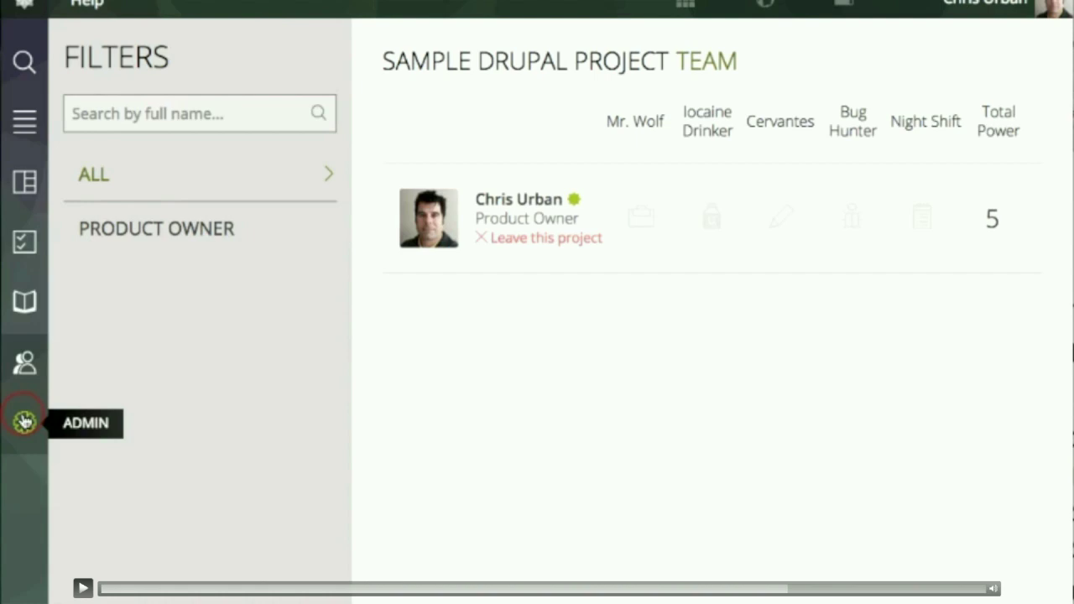
{"action": "left_click", "coordinate": [82, 588]}
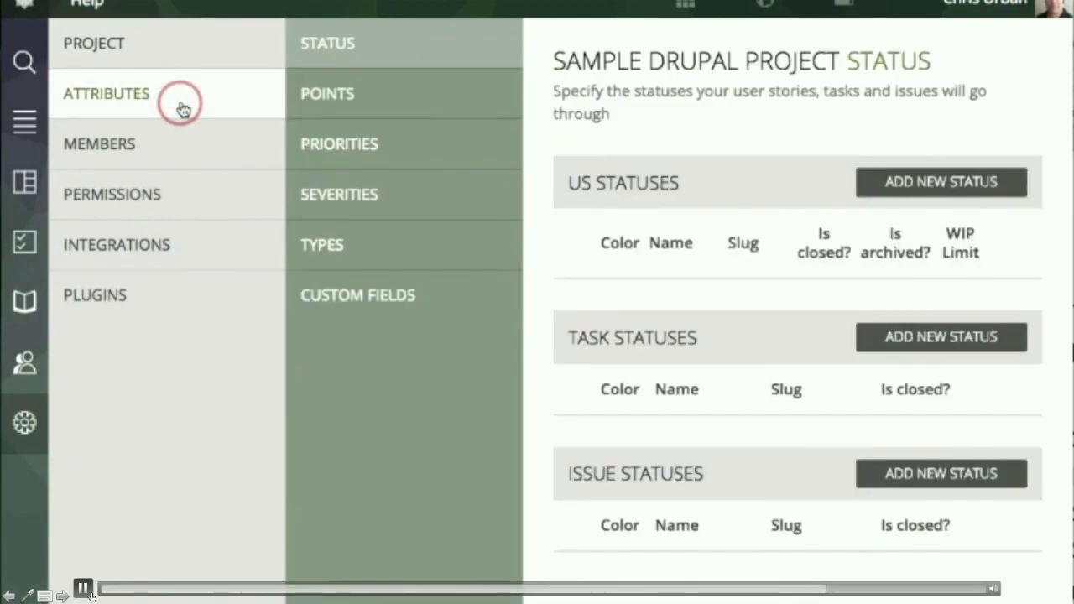
{"action": "left_click", "coordinate": [83, 588]}
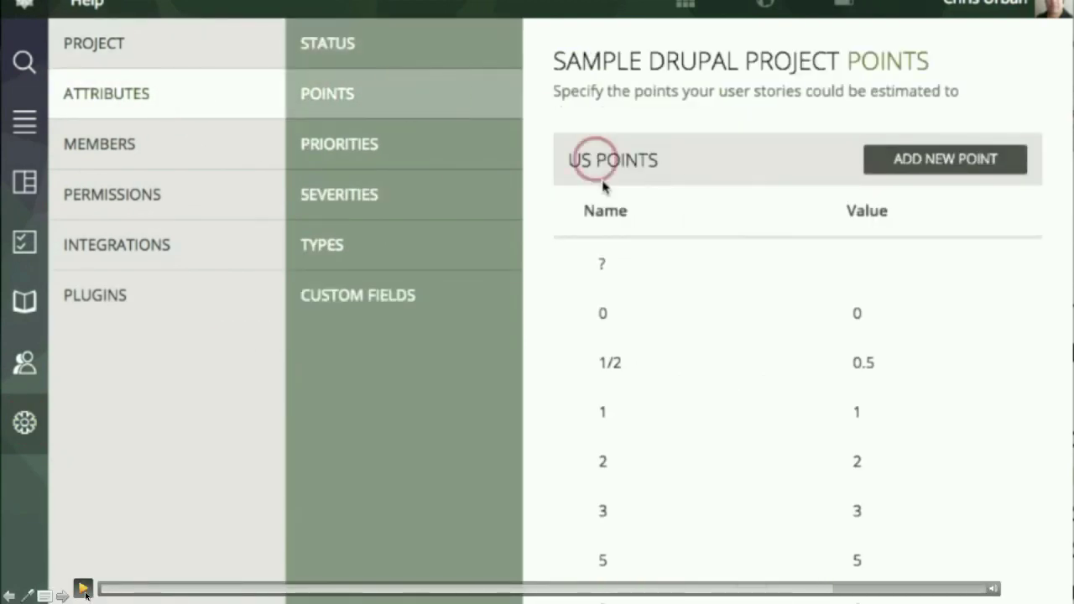
{"action": "left_click", "coordinate": [835, 589]}
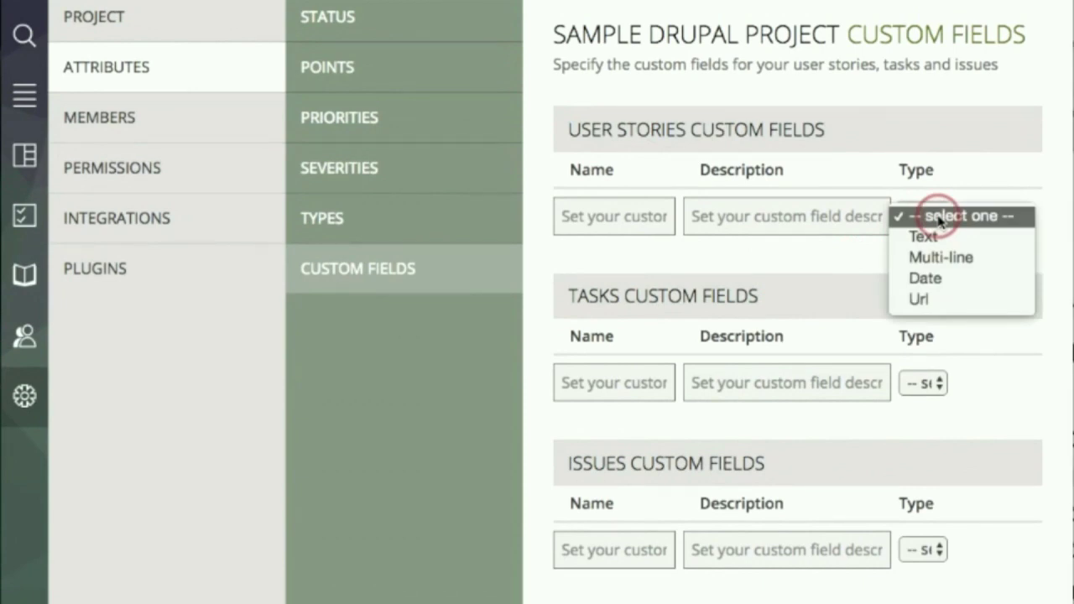
View the type options for user story custom fields and the project's GitHub integration and plugin settings.
{"action": "left_click", "coordinate": [938, 216]}
{"action": "left_click", "coordinate": [84, 209]}
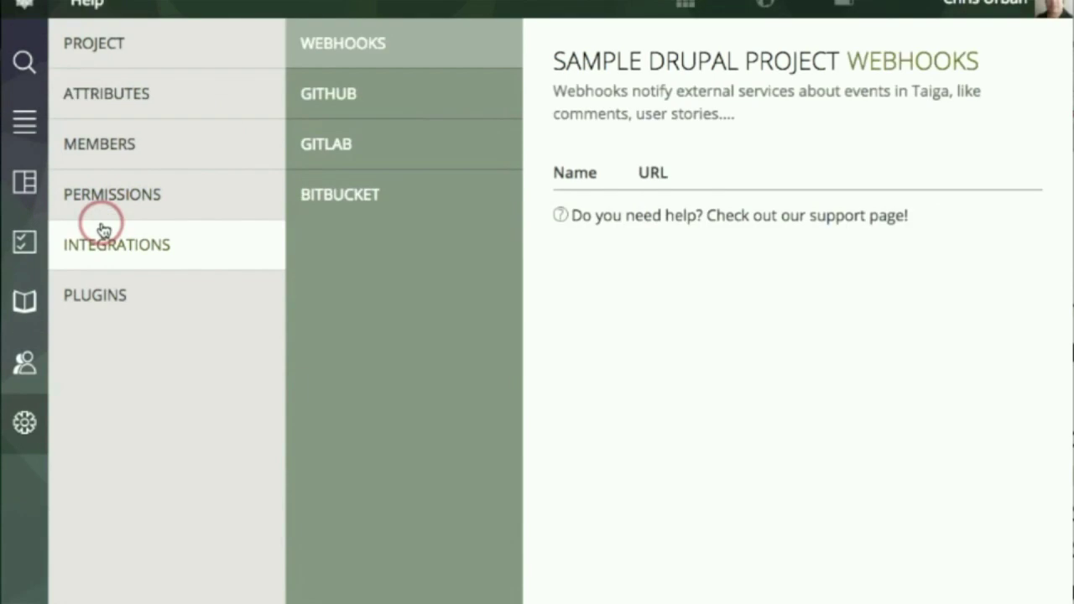
{"action": "left_click", "coordinate": [420, 99]}
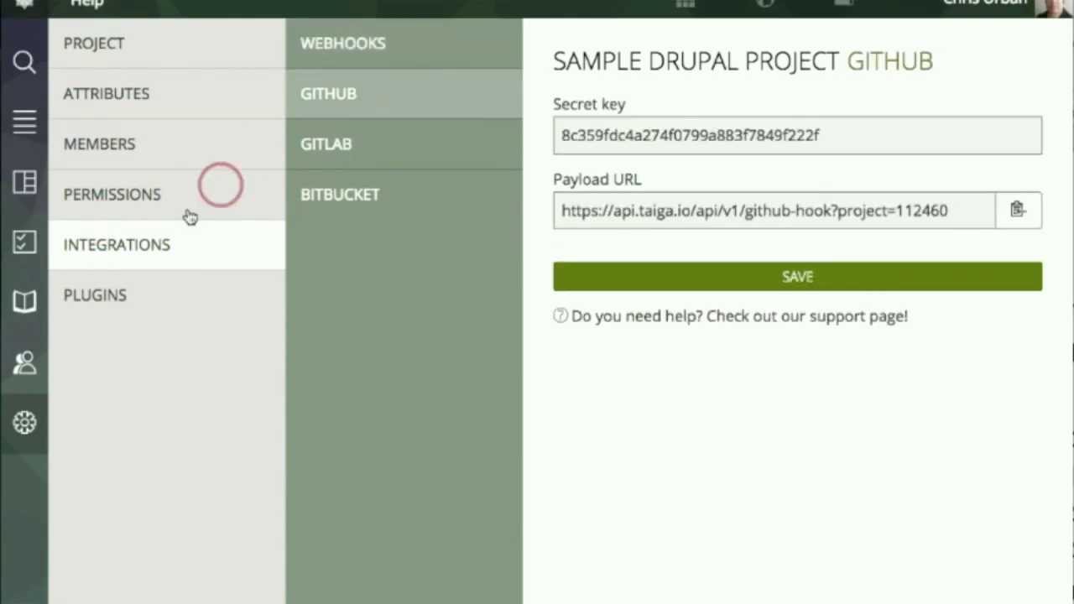
{"action": "left_click", "coordinate": [123, 294]}
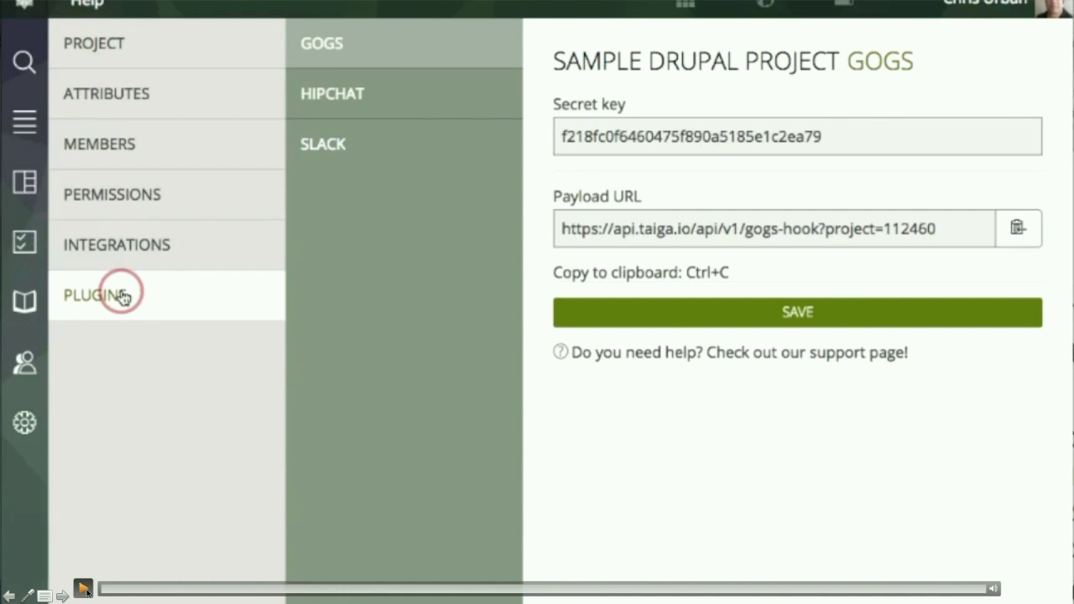
{"action": "left_click", "coordinate": [83, 587]}
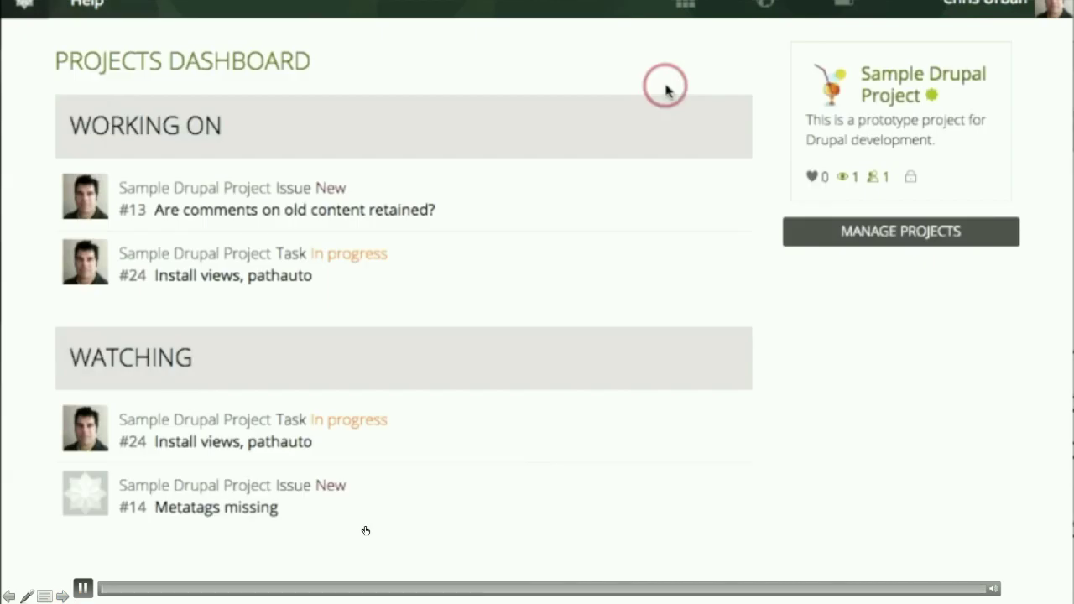
{"action": "left_click", "coordinate": [82, 587]}
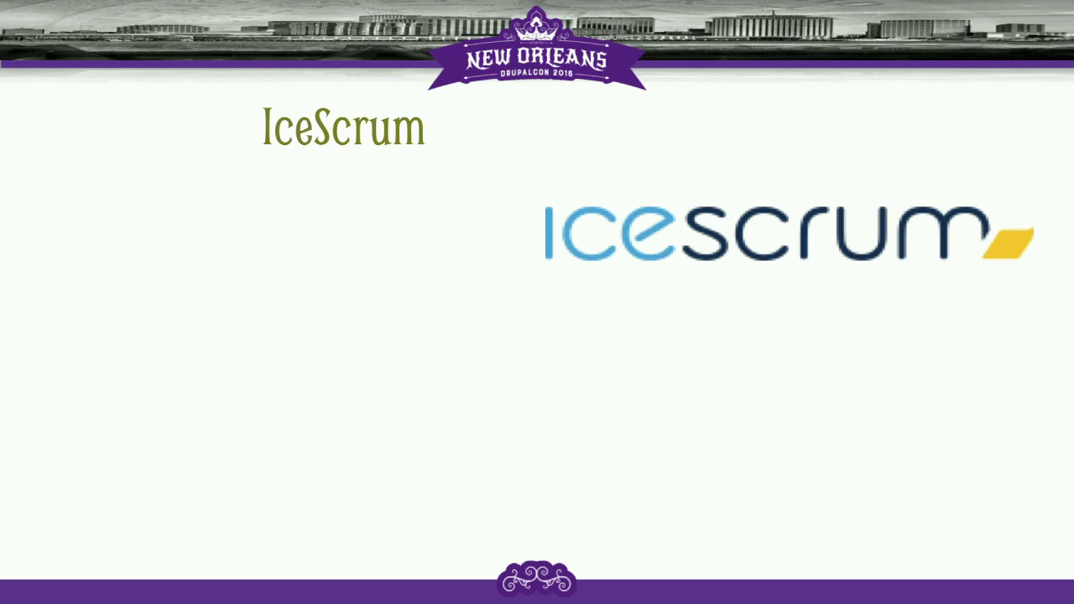
{"action": "key", "text": "Right"}
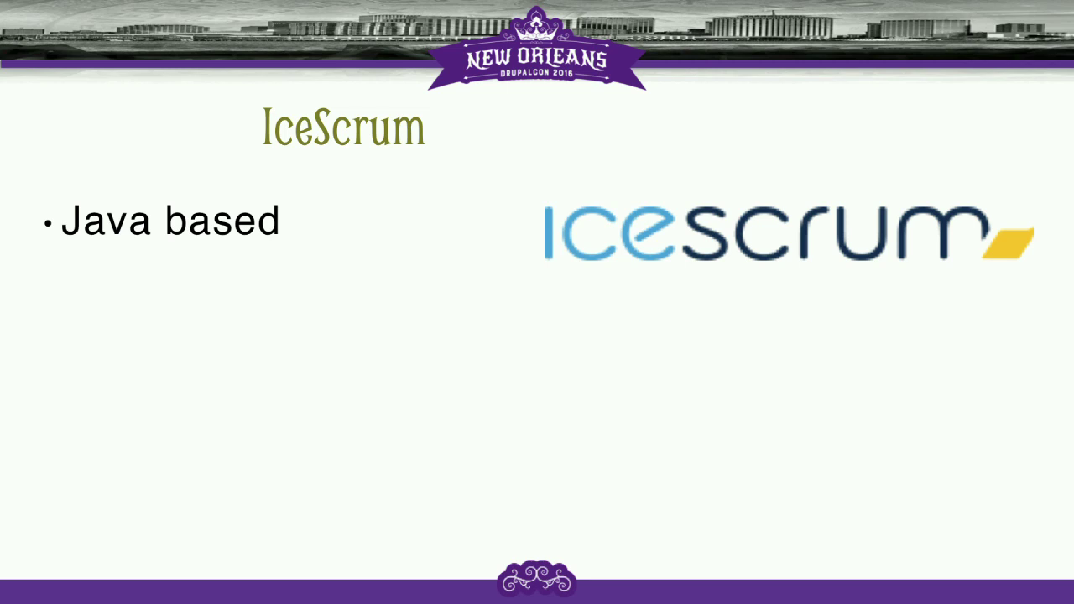
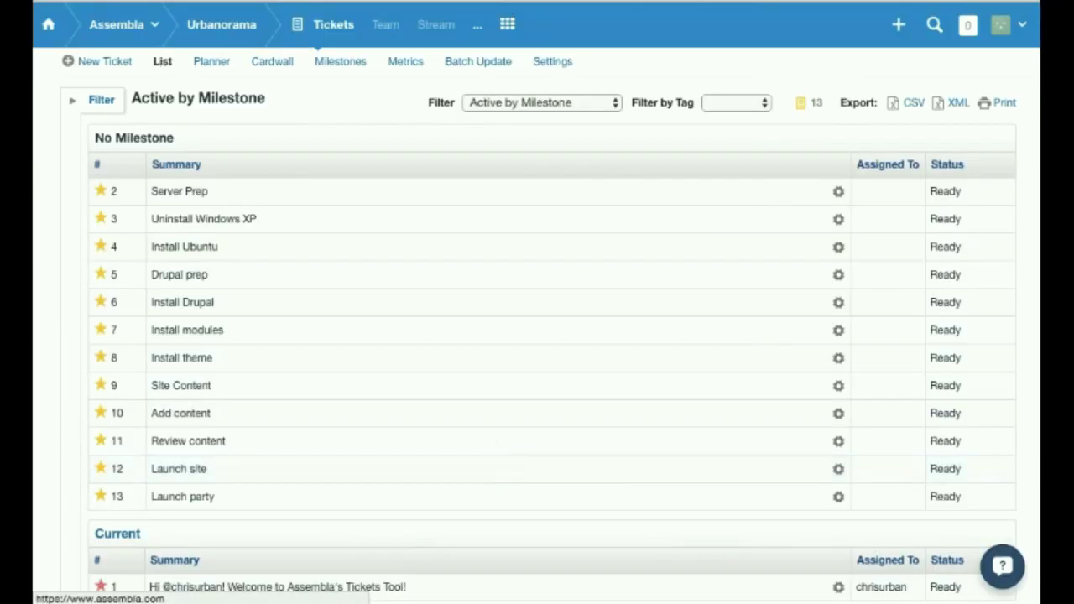
Switch to Assembla and look through the Urbanorama ticket list grouped as Active by Milestone.
{"action": "left_click", "coordinate": [122, 24]}
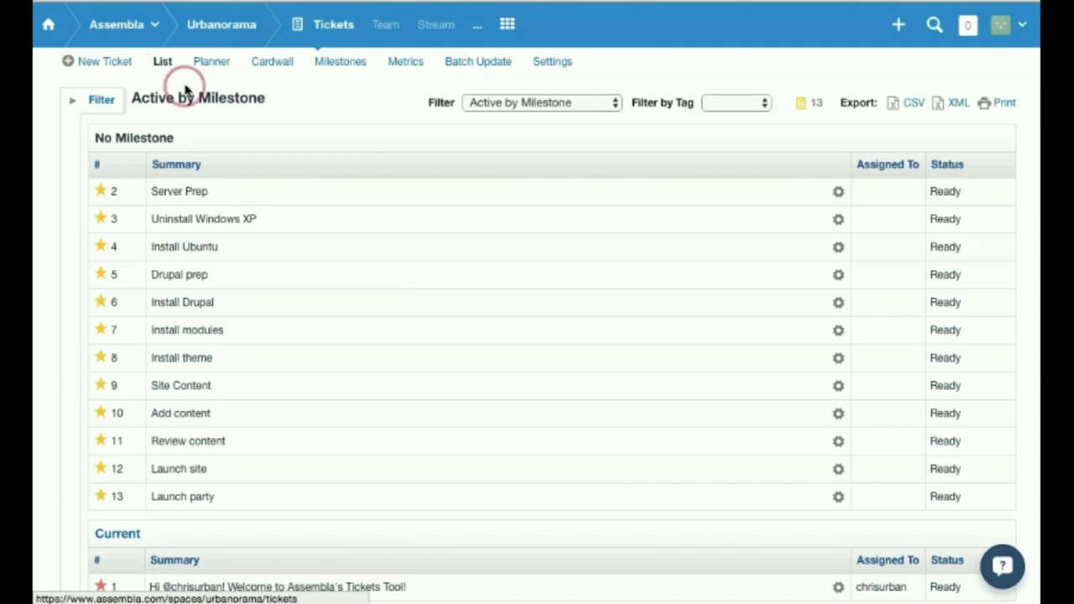
{"action": "scroll", "coordinate": [356, 246], "scroll_direction": "down", "scroll_amount": 1}
{"action": "scroll", "coordinate": [356, 246], "scroll_direction": "down", "scroll_amount": 3}
{"action": "scroll", "coordinate": [356, 246], "scroll_direction": "up", "scroll_amount": 4}
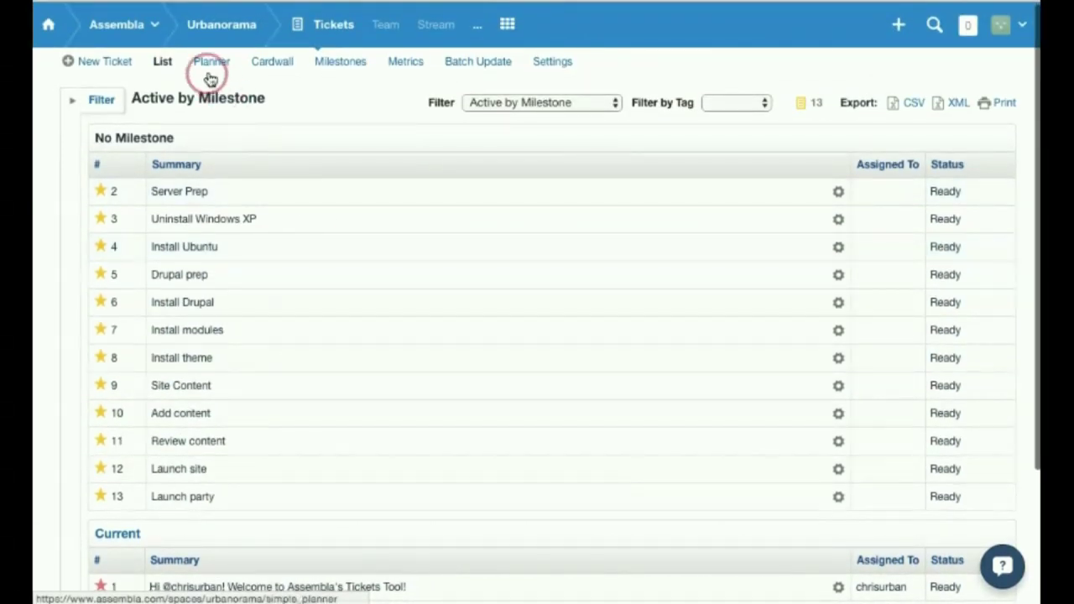
In the Planner, move the Server Prep, Uninstall Windows XP, Install Ubuntu and Drupal prep tickets from No Milestone to Backlog.
{"action": "left_click", "coordinate": [209, 67]}
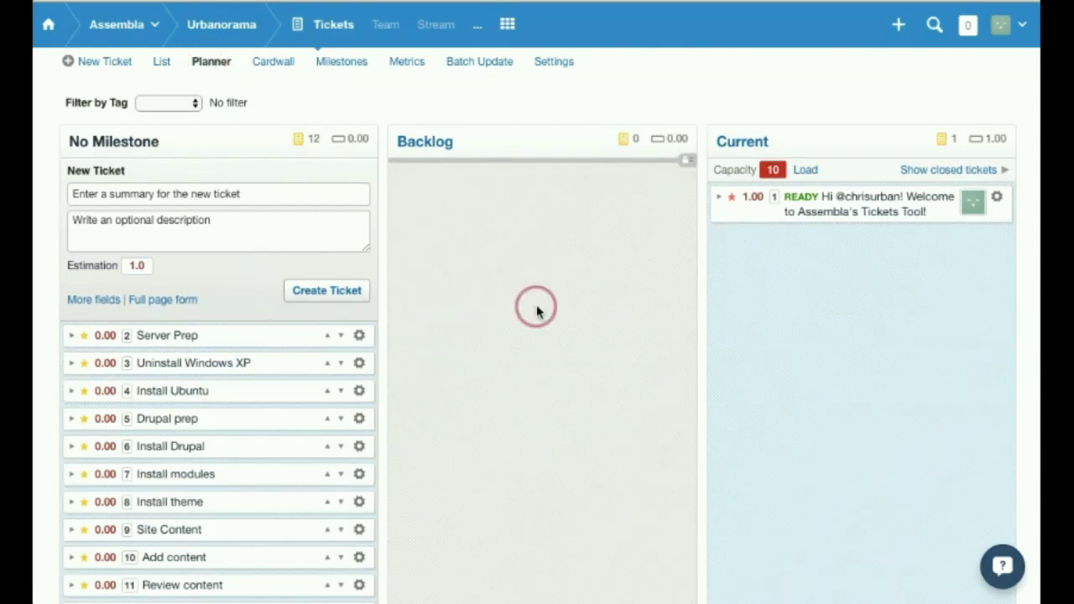
{"action": "scroll", "coordinate": [803, 366], "scroll_direction": "right", "scroll_amount": 2}
{"action": "scroll", "coordinate": [803, 367], "scroll_direction": "left", "scroll_amount": 2}
{"action": "scroll", "coordinate": [803, 369], "scroll_direction": "down", "scroll_amount": 1}
{"action": "scroll", "coordinate": [804, 369], "scroll_direction": "up", "scroll_amount": 2}
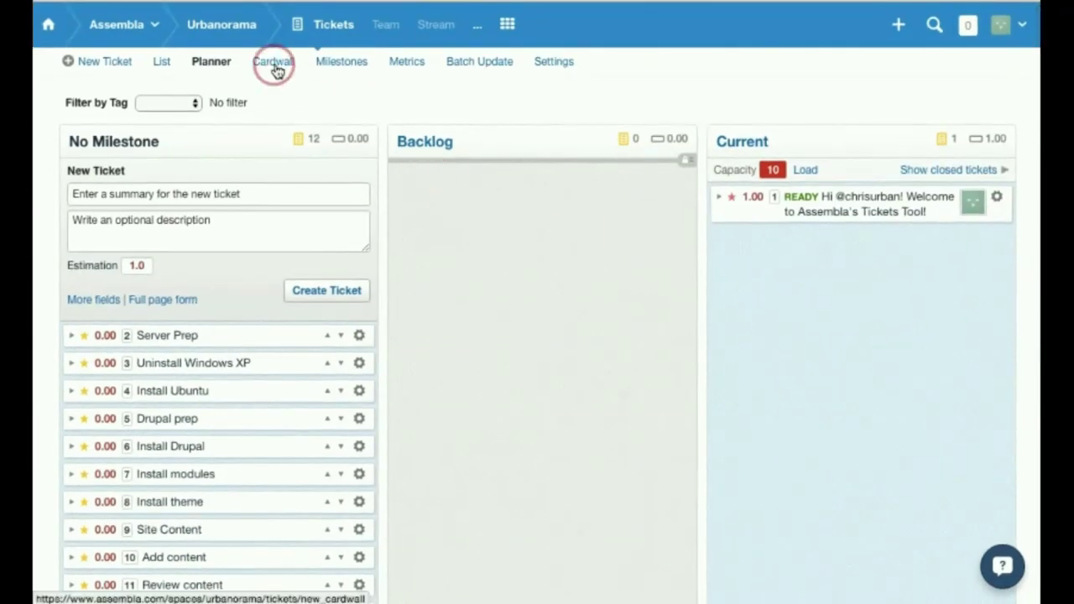
{"action": "left_click_drag", "start_coordinate": [242, 337], "coordinate": [556, 256]}
{"action": "left_click_drag", "start_coordinate": [247, 335], "coordinate": [601, 232]}
{"action": "left_click_drag", "start_coordinate": [163, 341], "coordinate": [503, 270]}
{"action": "left_click_drag", "start_coordinate": [286, 335], "coordinate": [535, 270]}
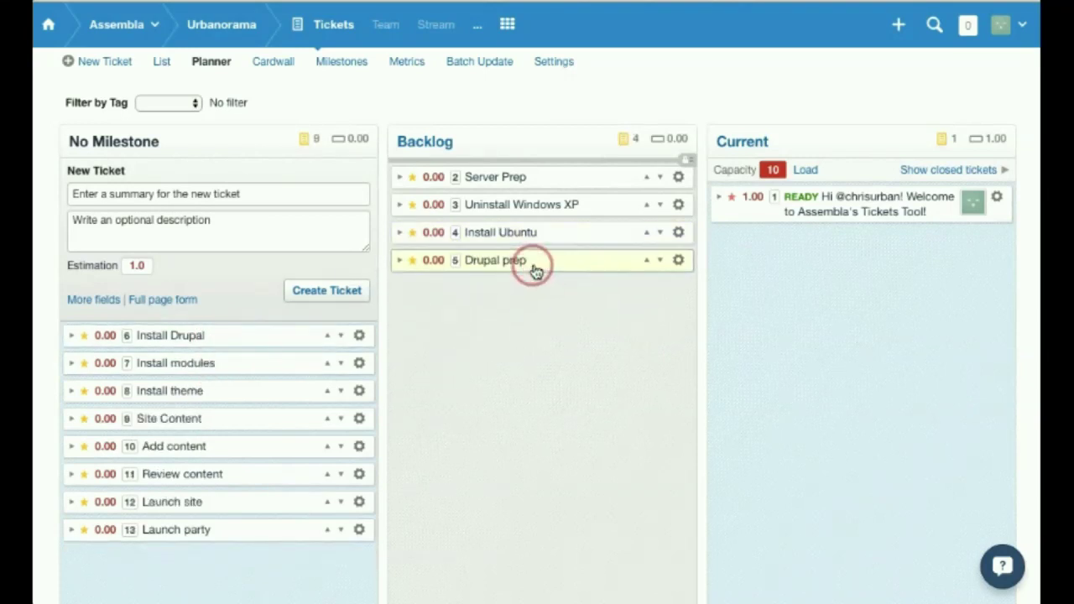
Open the Cardwall, expand the hidden closed-status columns to view Fixed and Invalid, and collapse them again.
{"action": "left_click", "coordinate": [274, 65]}
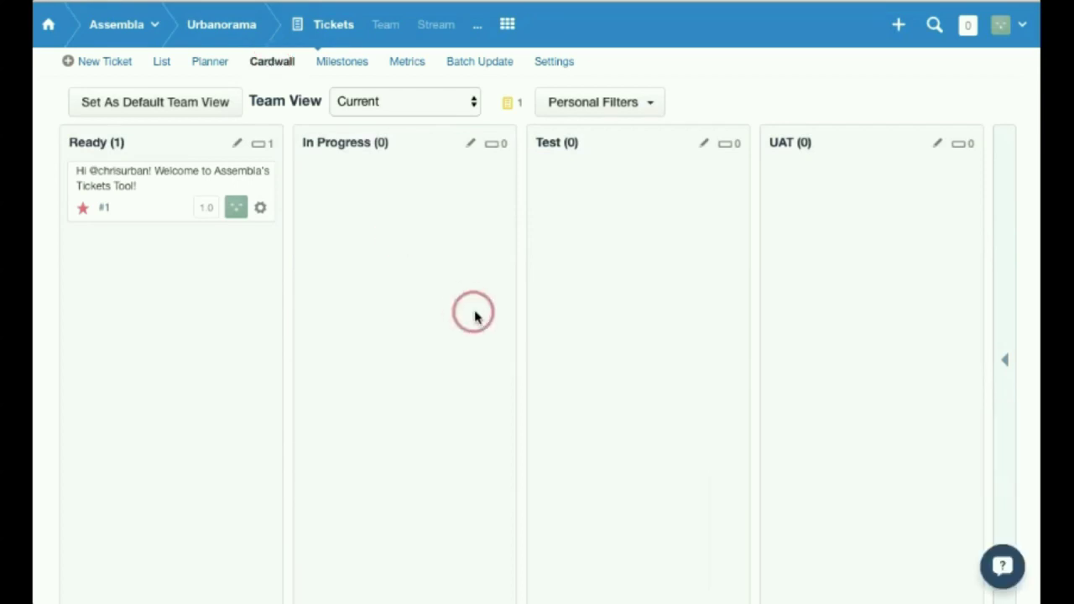
{"action": "scroll", "coordinate": [437, 227], "scroll_direction": "down", "scroll_amount": 2}
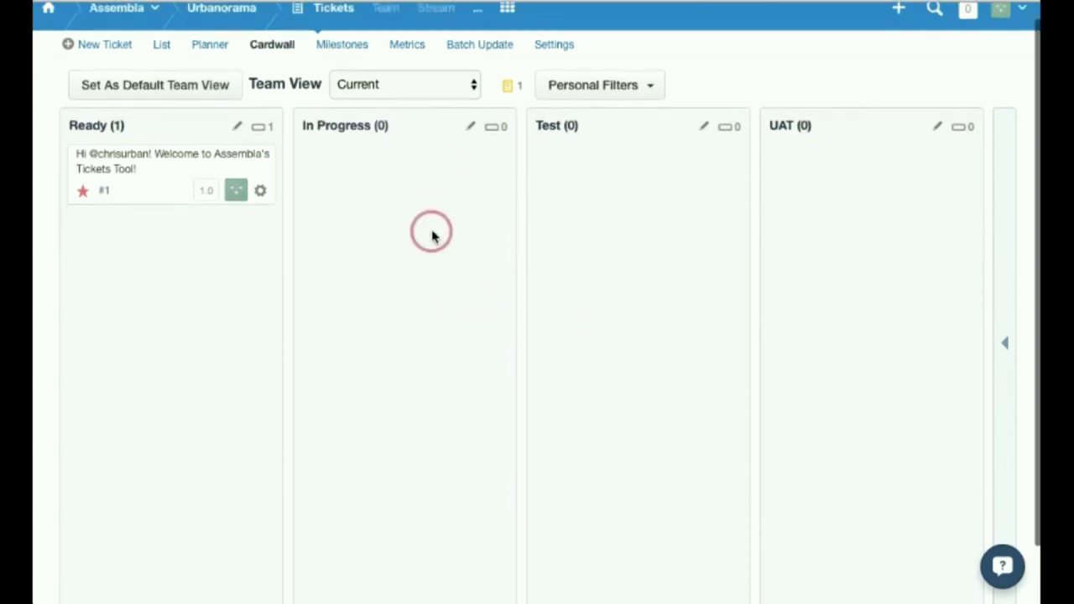
{"action": "scroll", "coordinate": [432, 236], "scroll_direction": "up", "scroll_amount": 1}
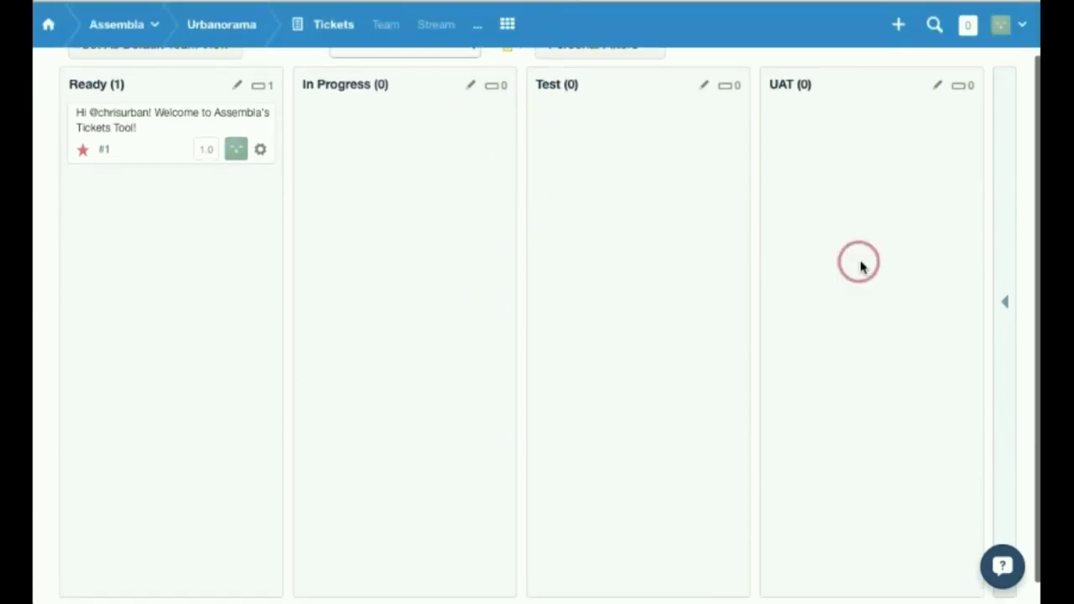
{"action": "scroll", "coordinate": [833, 273], "scroll_direction": "right", "scroll_amount": 2}
{"action": "left_click", "coordinate": [968, 304]}
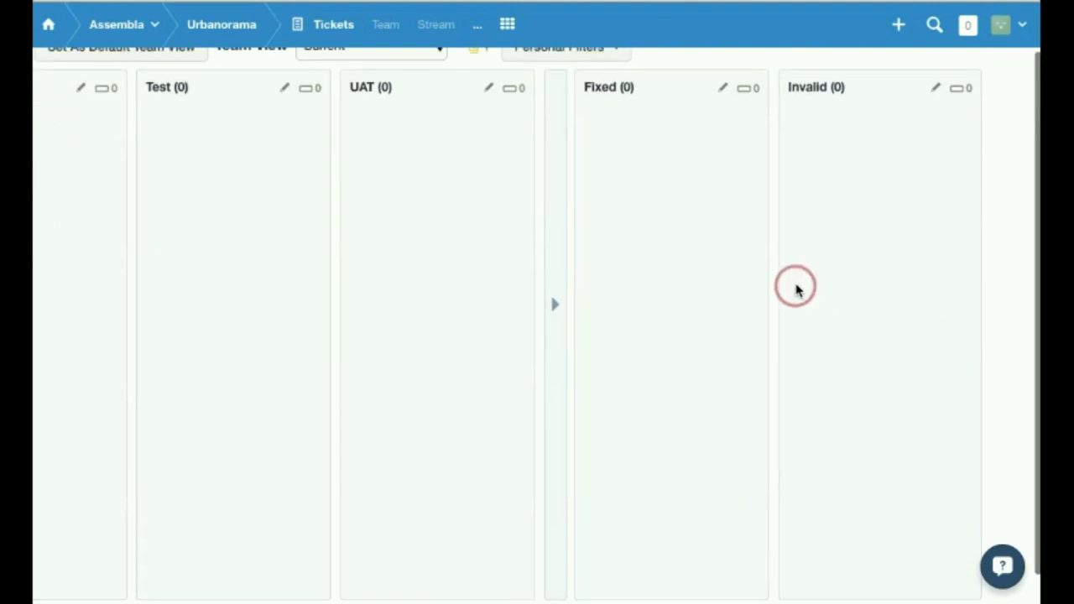
{"action": "scroll", "coordinate": [796, 288], "scroll_direction": "left", "scroll_amount": 3}
{"action": "scroll", "coordinate": [796, 289], "scroll_direction": "left", "scroll_amount": 2}
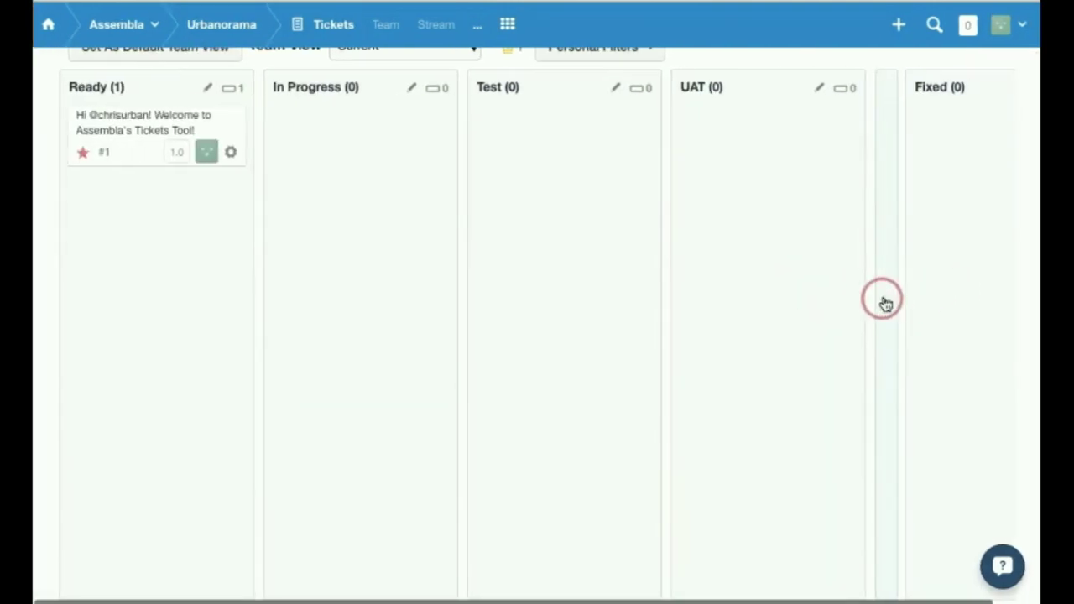
{"action": "left_click", "coordinate": [882, 302]}
{"action": "scroll", "coordinate": [331, 160], "scroll_direction": "up", "scroll_amount": 1}
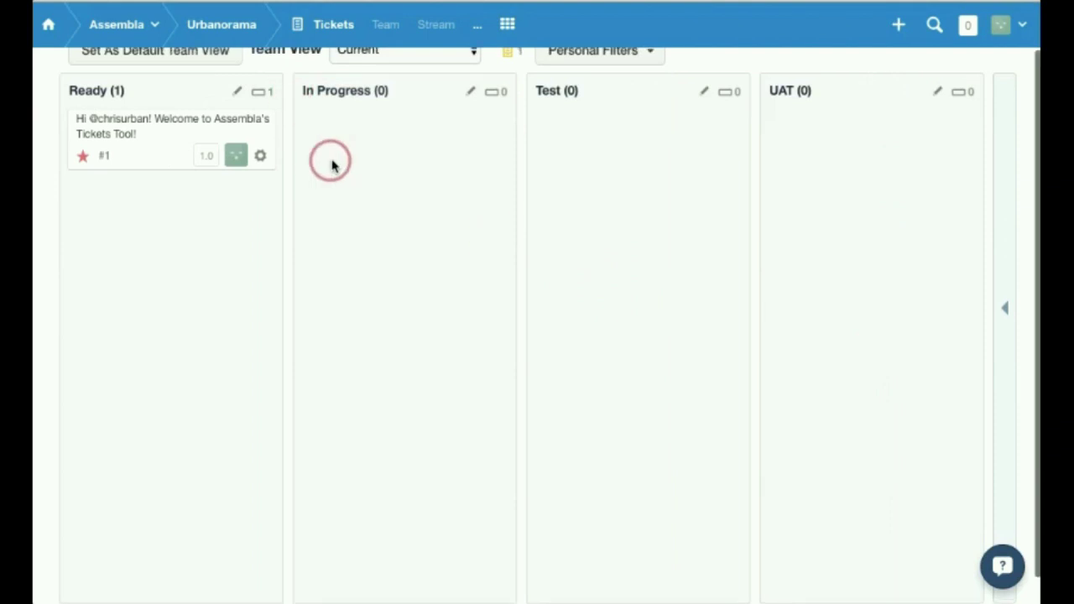
Open the ticket milestones and view their calendar and export options.
{"action": "left_click", "coordinate": [323, 32]}
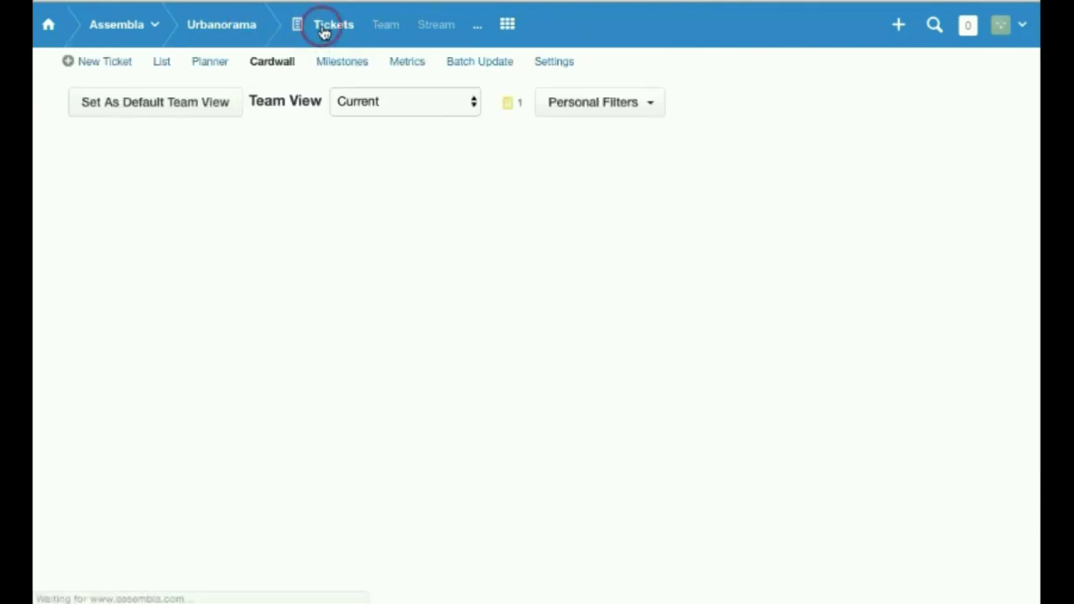
{"action": "left_click", "coordinate": [344, 62]}
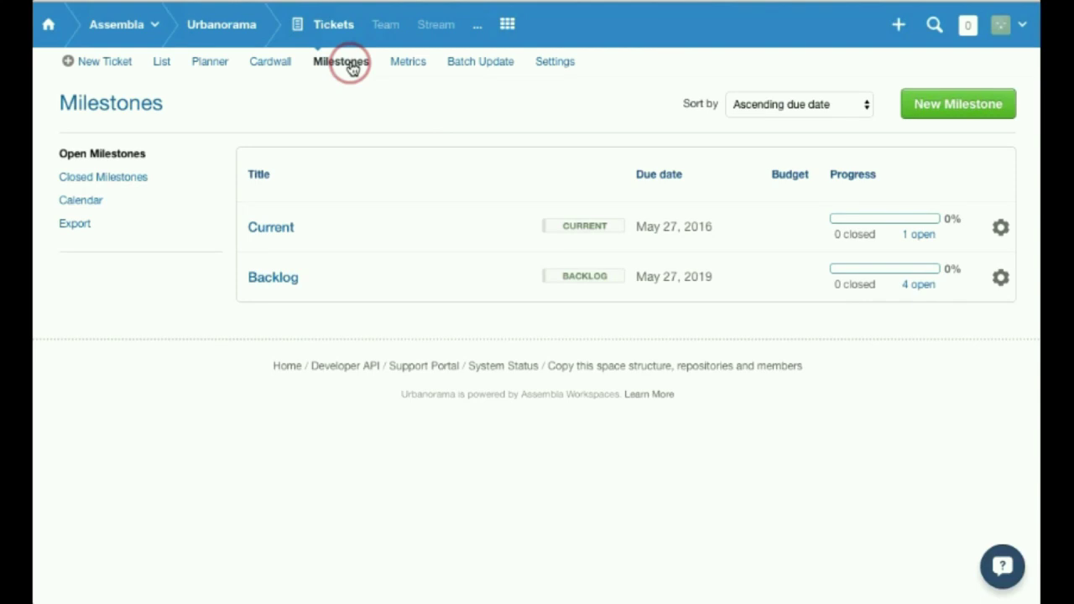
{"action": "left_click", "coordinate": [90, 207]}
{"action": "left_click", "coordinate": [84, 231]}
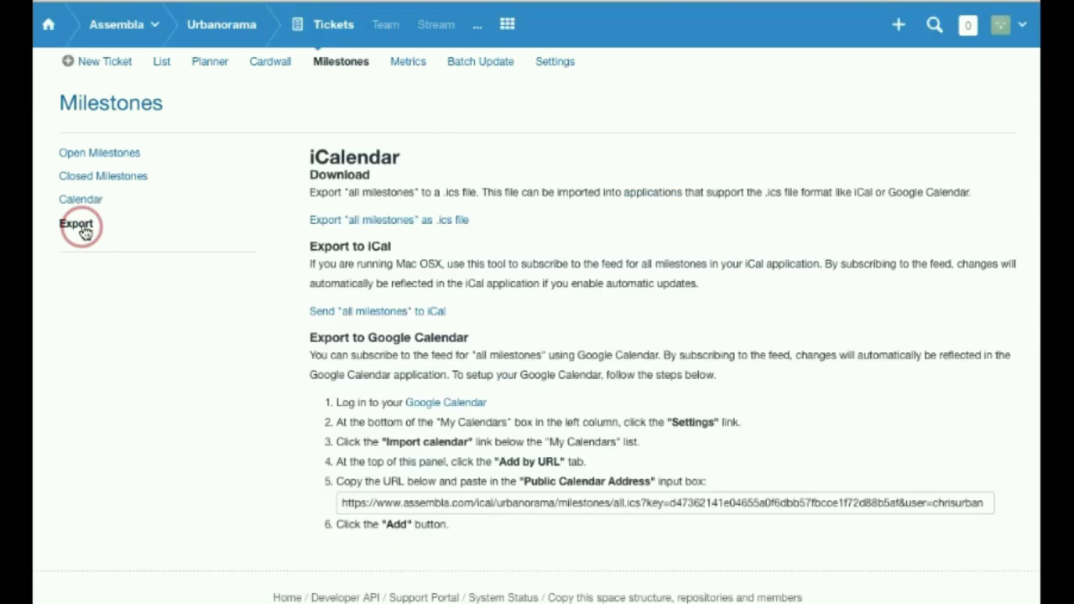
Open the ticket metrics and look through the available reports, from Cumulative Flow Diagram to Stuck Tickets.
{"action": "left_click", "coordinate": [411, 62]}
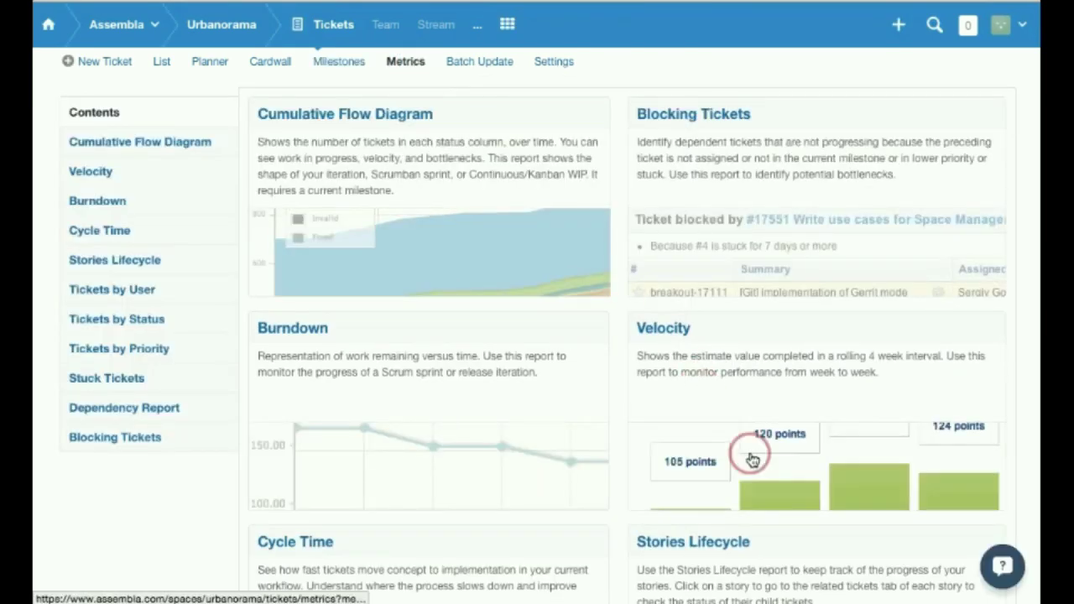
{"action": "scroll", "coordinate": [751, 453], "scroll_direction": "down", "scroll_amount": 5}
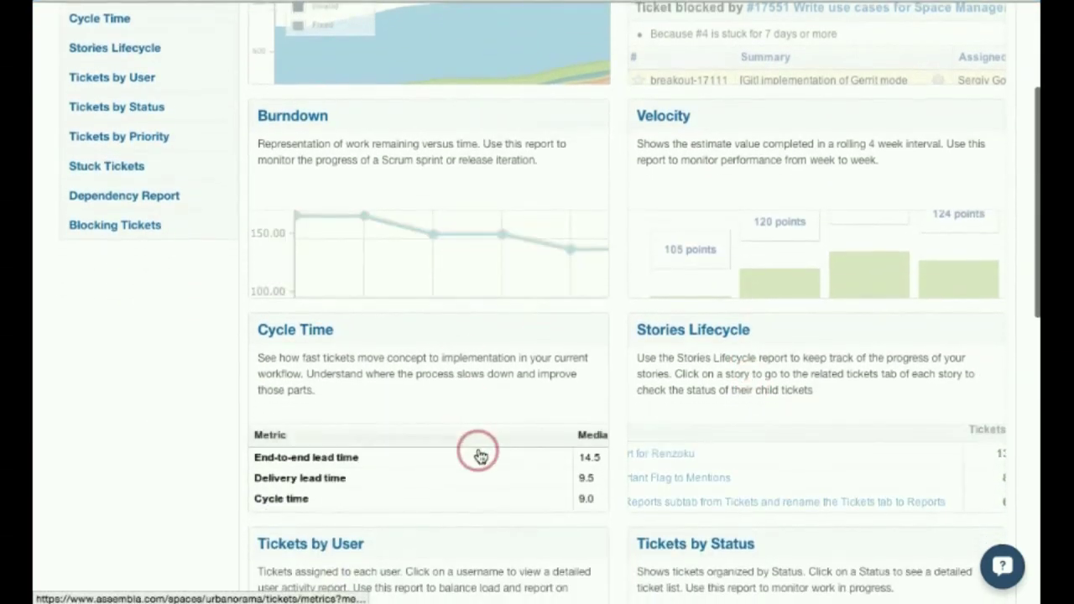
{"action": "scroll", "coordinate": [475, 453], "scroll_direction": "down", "scroll_amount": 5}
{"action": "scroll", "coordinate": [478, 453], "scroll_direction": "down", "scroll_amount": 5}
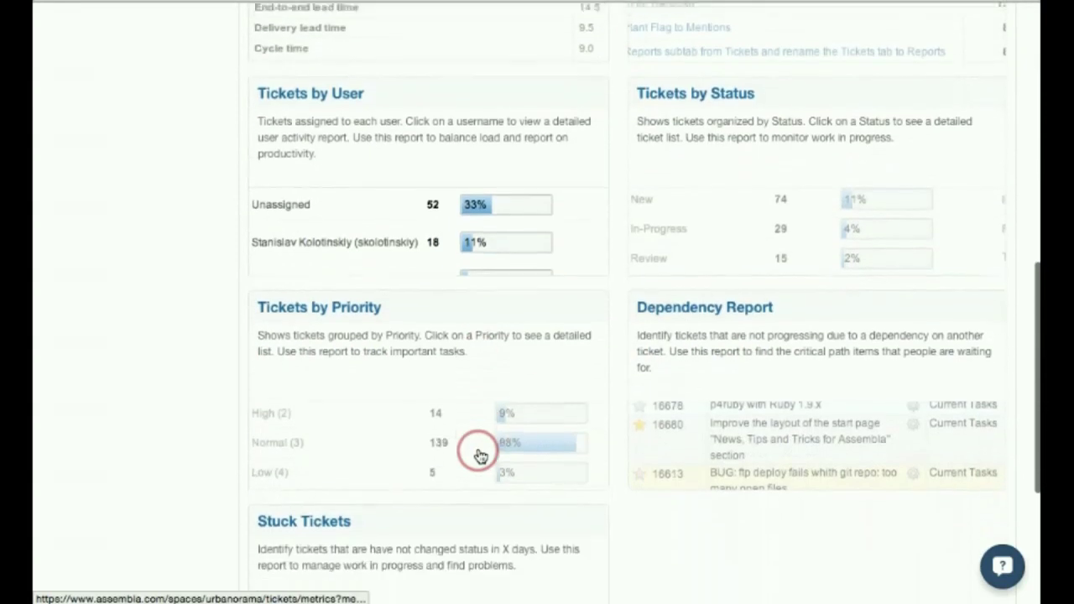
{"action": "scroll", "coordinate": [479, 454], "scroll_direction": "down", "scroll_amount": 4}
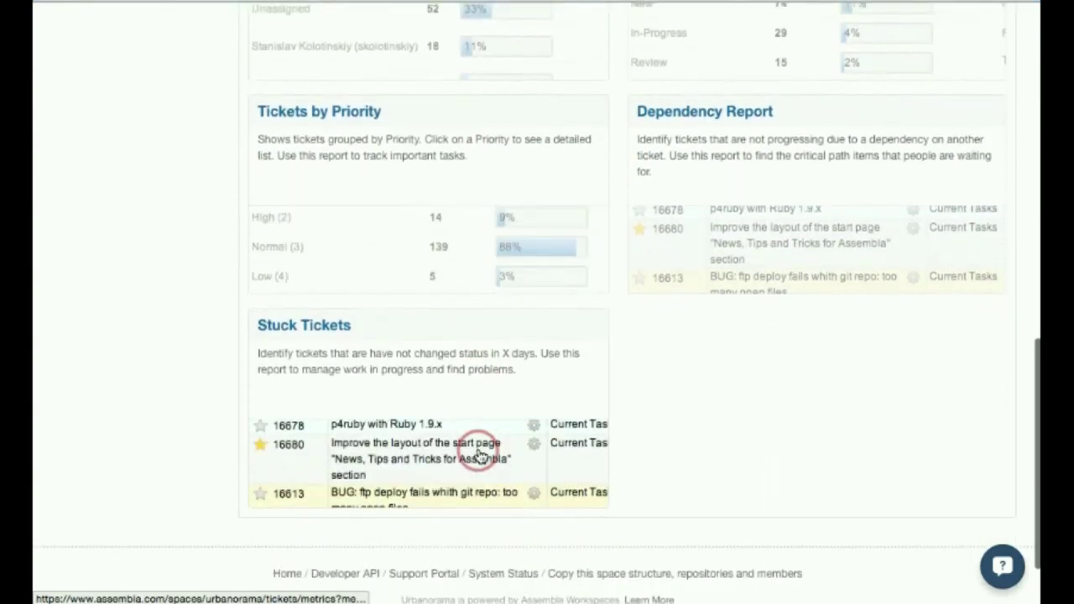
{"action": "scroll", "coordinate": [479, 456], "scroll_direction": "up", "scroll_amount": 10}
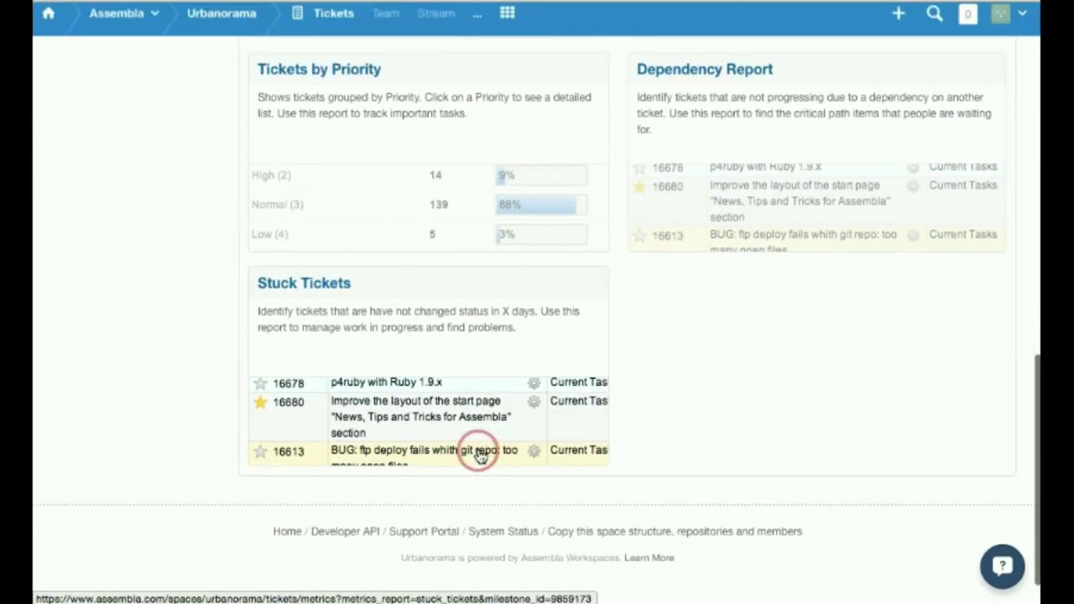
{"action": "scroll", "coordinate": [478, 456], "scroll_direction": "up", "scroll_amount": 8}
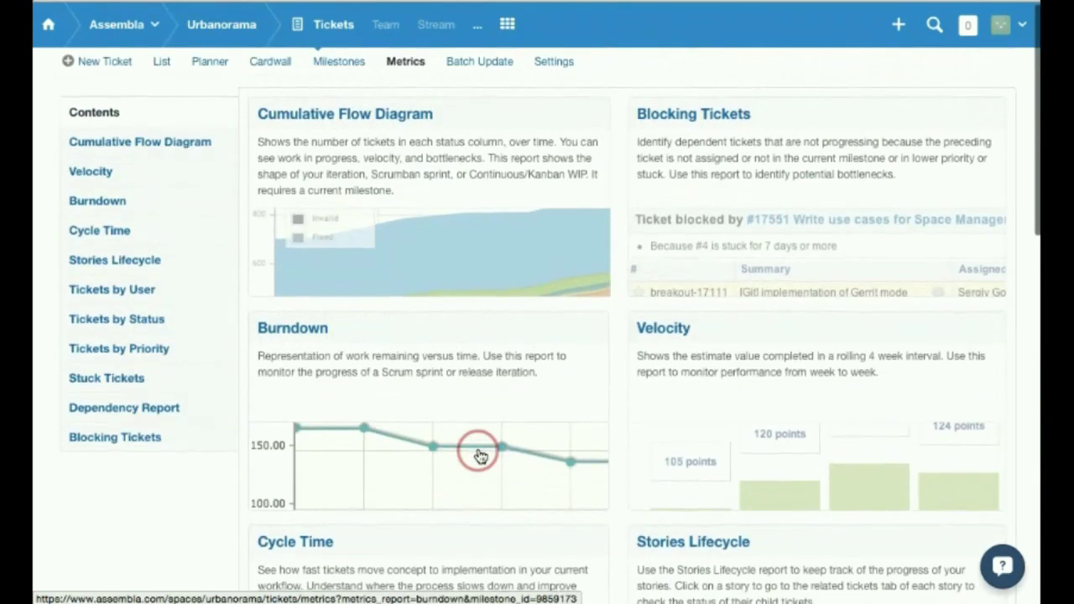
Open the ticket batch update form and select all tickets in the No Milestone group.
{"action": "left_click", "coordinate": [491, 69]}
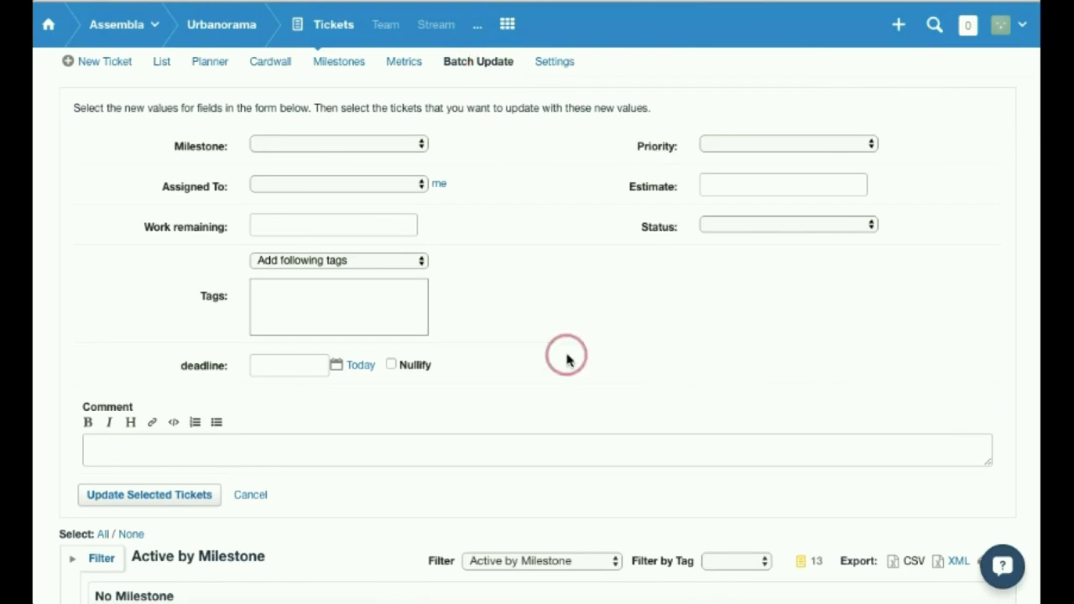
{"action": "scroll", "coordinate": [565, 354], "scroll_direction": "down", "scroll_amount": 5}
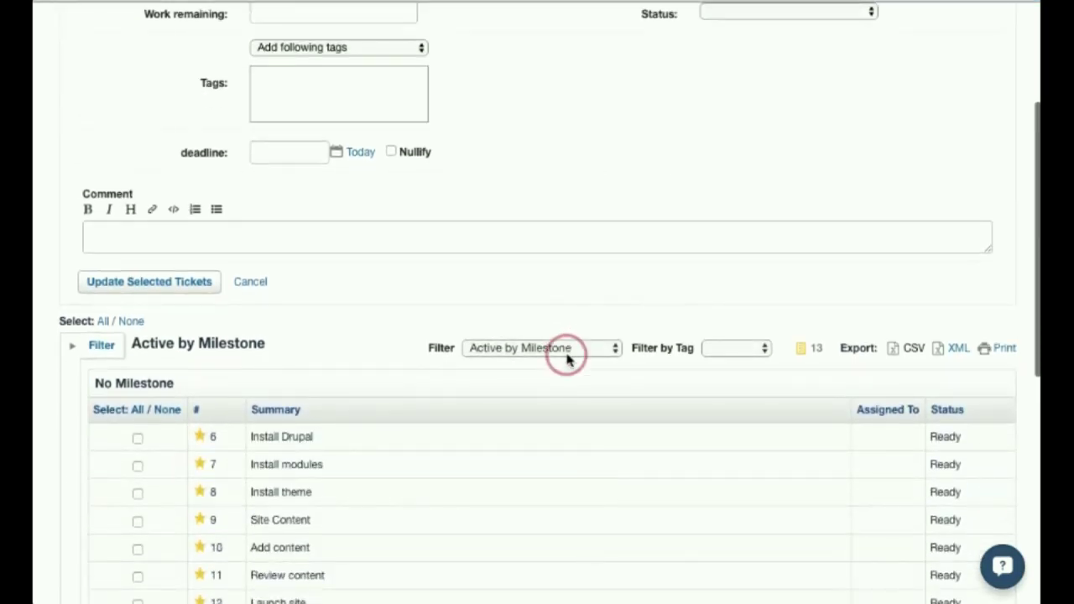
{"action": "scroll", "coordinate": [566, 354], "scroll_direction": "down", "scroll_amount": 3}
{"action": "left_click", "coordinate": [137, 277]}
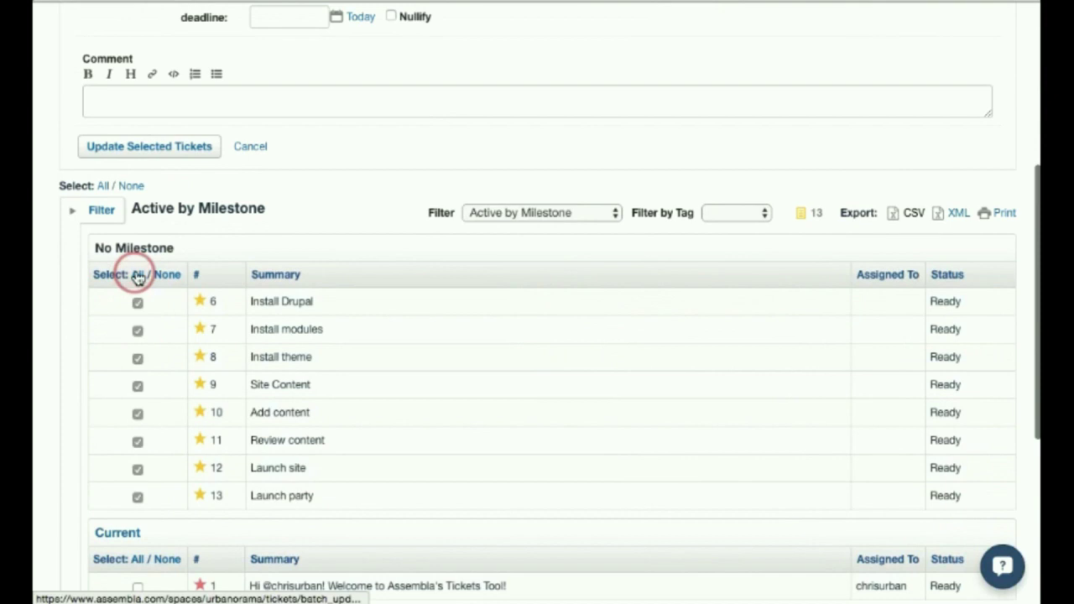
Set the batch update priority to High (2) and view the available status choices without picking one.
{"action": "scroll", "coordinate": [556, 324], "scroll_direction": "up", "scroll_amount": 3}
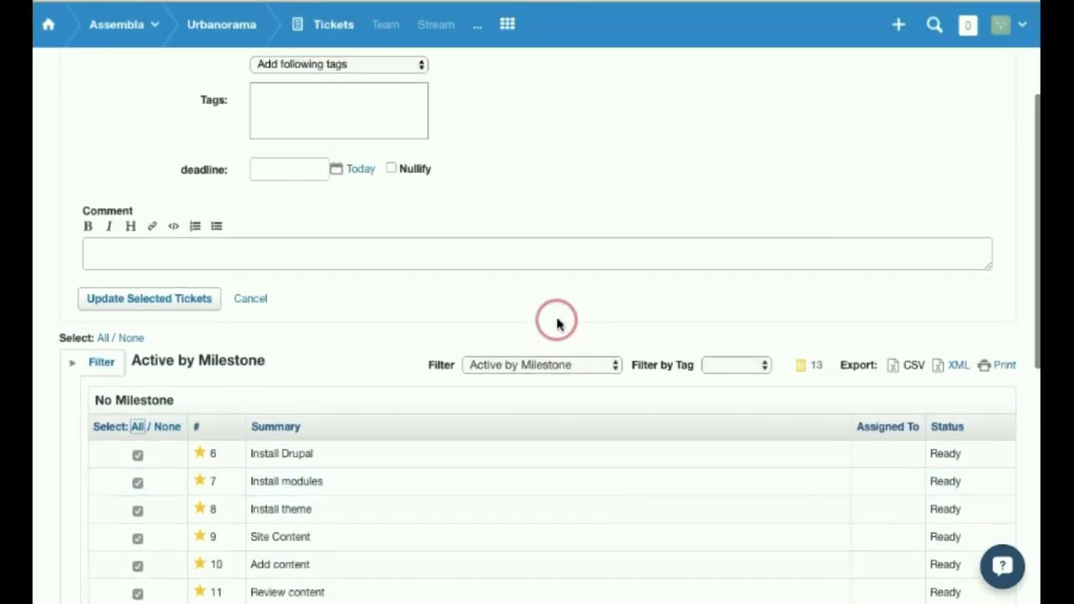
{"action": "scroll", "coordinate": [652, 331], "scroll_direction": "up", "scroll_amount": 4}
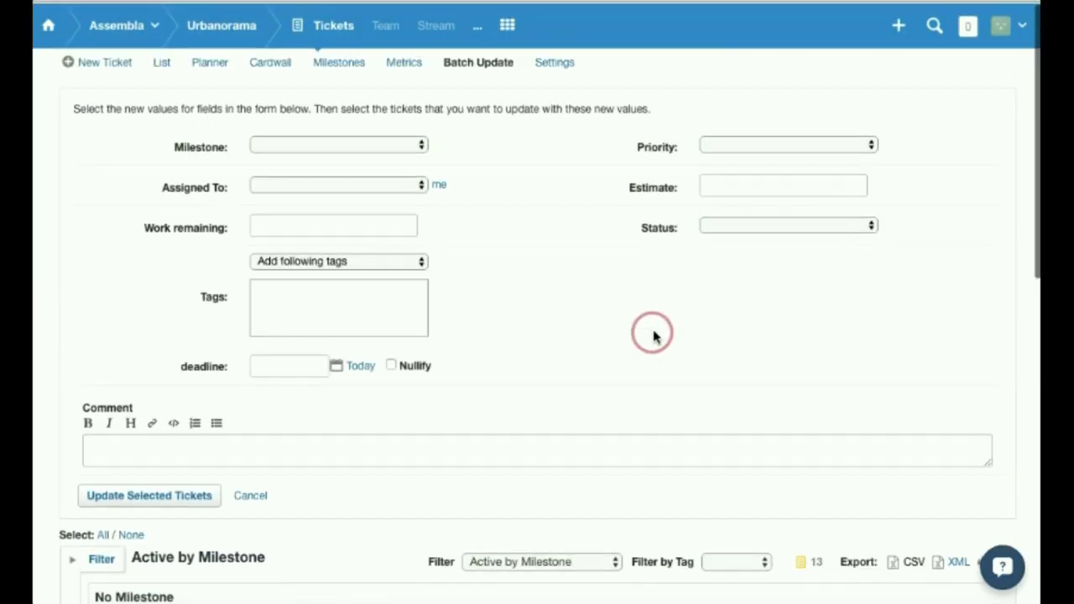
{"action": "left_click", "coordinate": [728, 146]}
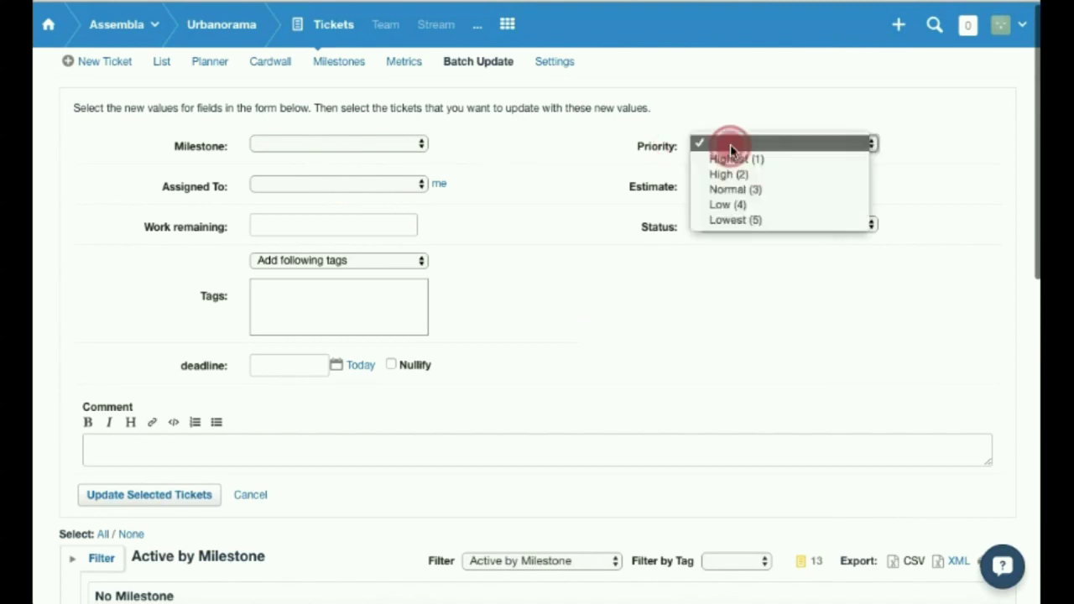
{"action": "left_click", "coordinate": [730, 176]}
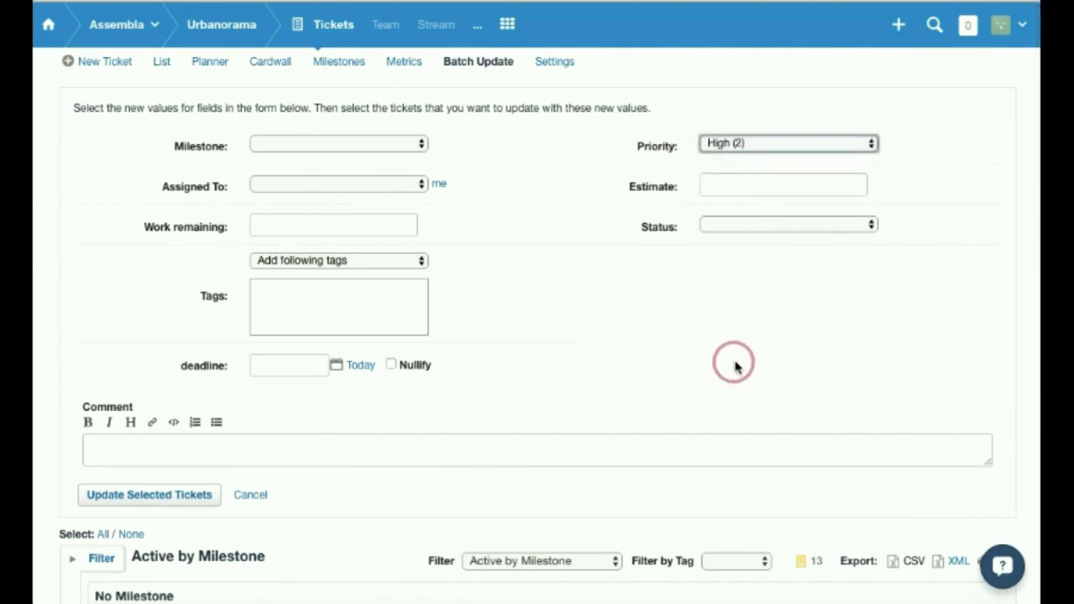
{"action": "left_click", "coordinate": [751, 225]}
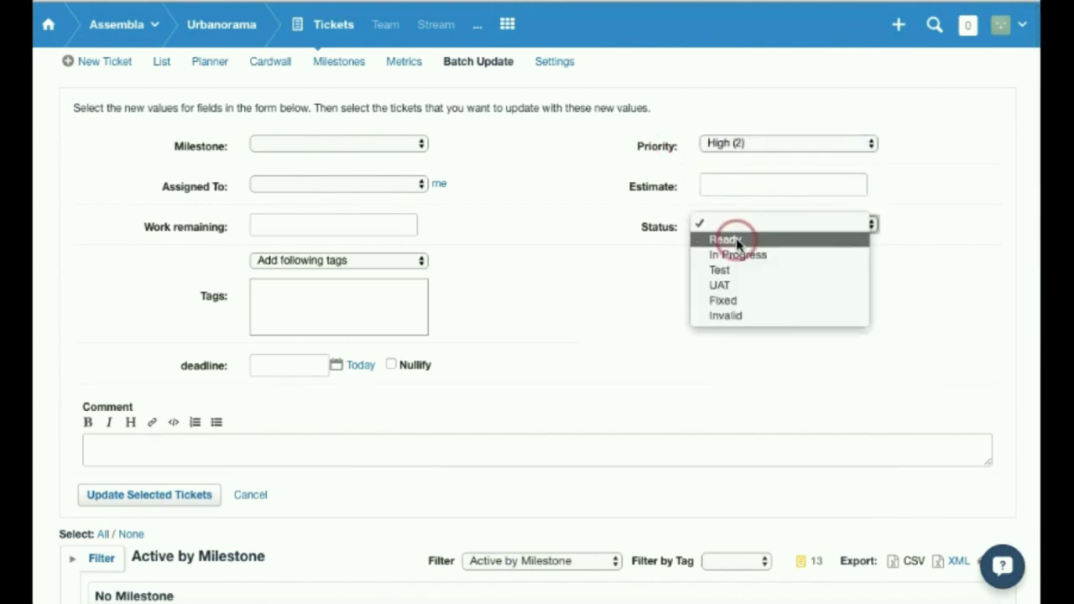
{"action": "left_click", "coordinate": [590, 264]}
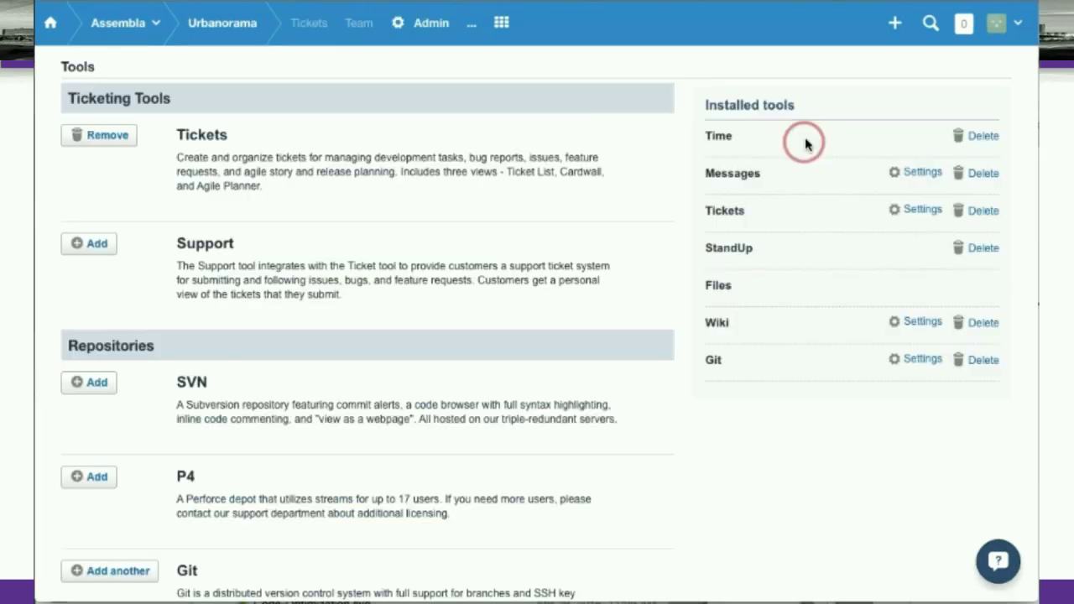
Look through the tools available for the Urbanorama space, from ticketing and repositories to management and build tools.
{"action": "scroll", "coordinate": [805, 139], "scroll_direction": "down", "scroll_amount": 5}
{"action": "scroll", "coordinate": [804, 139], "scroll_direction": "down", "scroll_amount": 5}
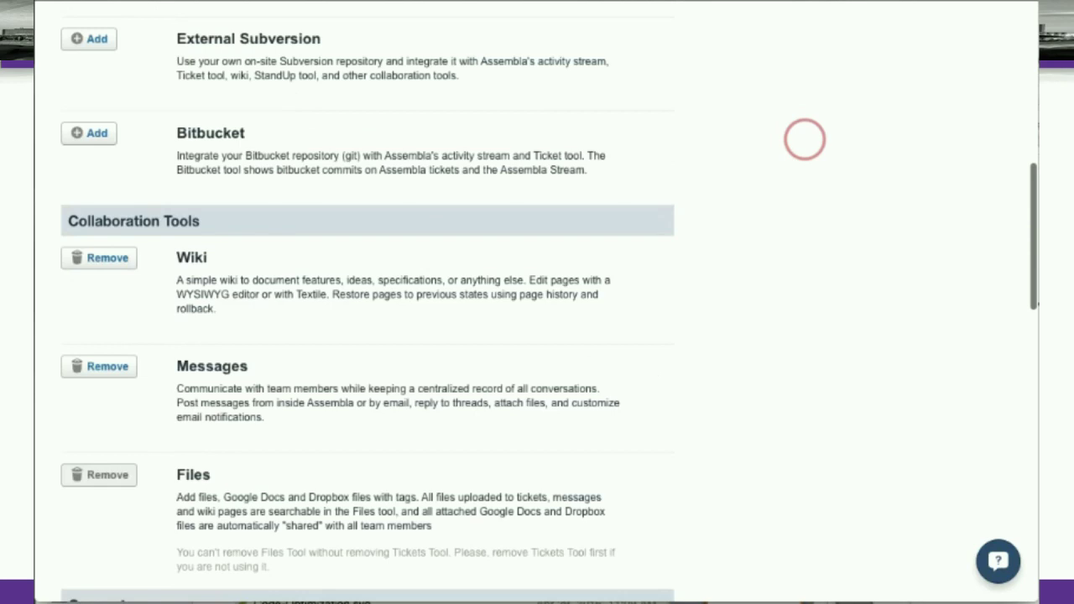
{"action": "scroll", "coordinate": [804, 139], "scroll_direction": "down", "scroll_amount": 3}
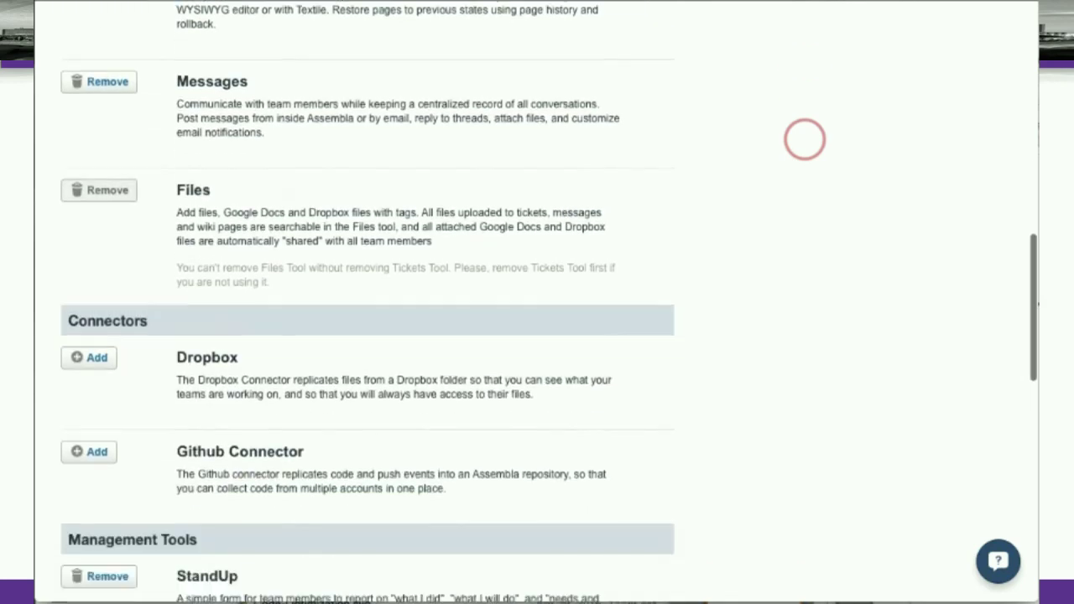
{"action": "scroll", "coordinate": [804, 140], "scroll_direction": "down", "scroll_amount": 4}
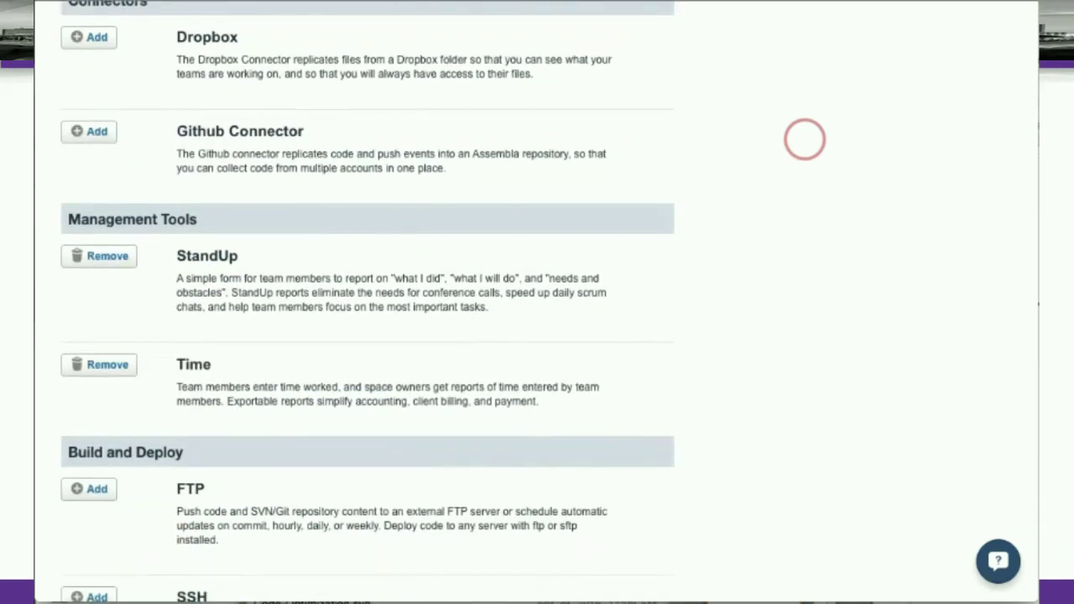
{"action": "scroll", "coordinate": [804, 139], "scroll_direction": "down", "scroll_amount": 5}
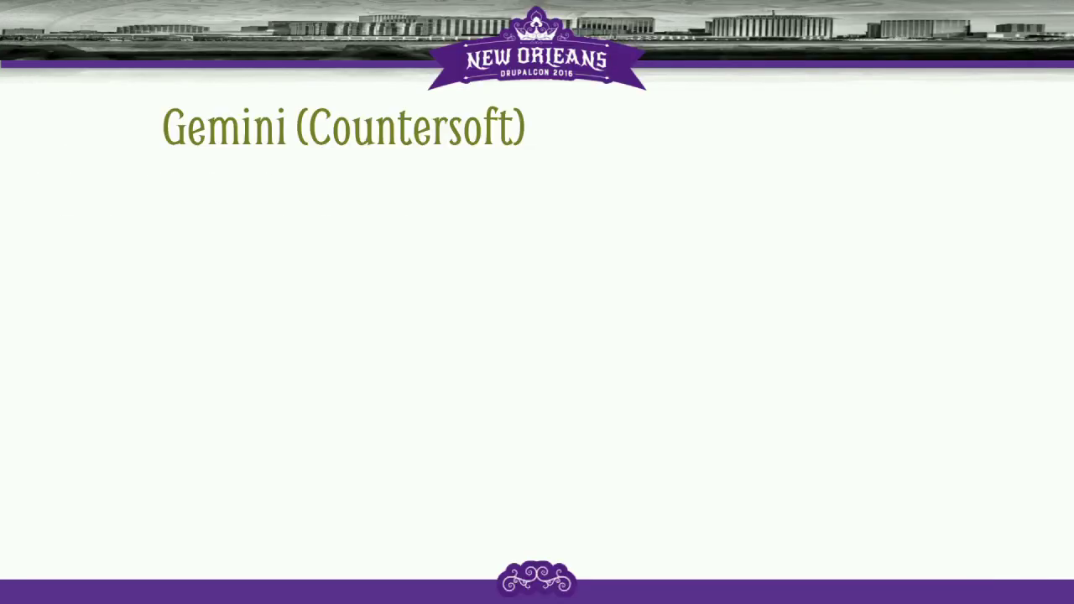
{"action": "key", "text": "Right"}
{"action": "key", "text": "Right"}
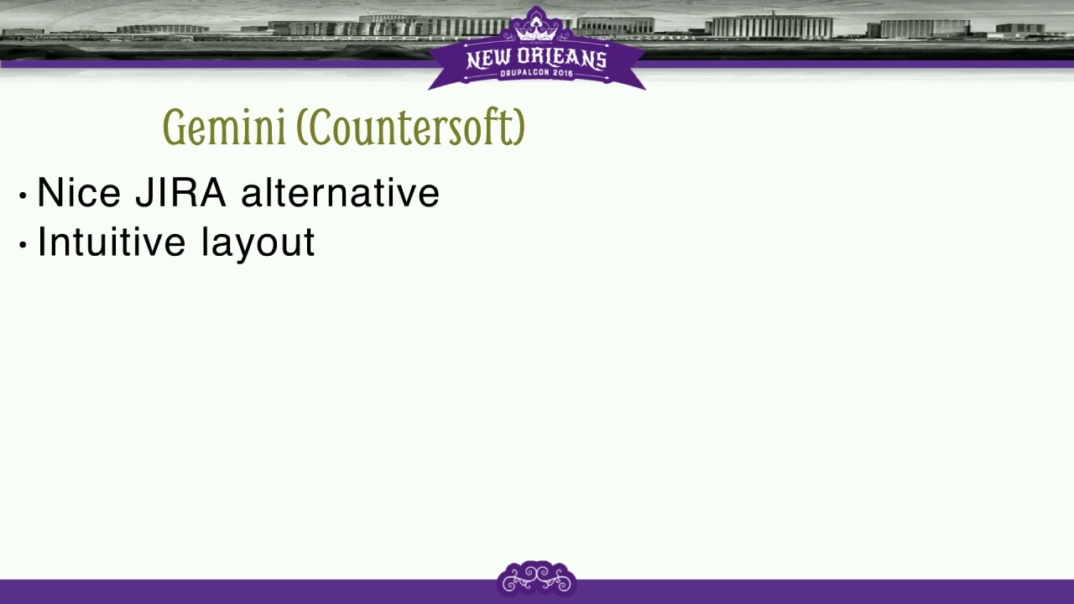
{"action": "key", "text": "Right"}
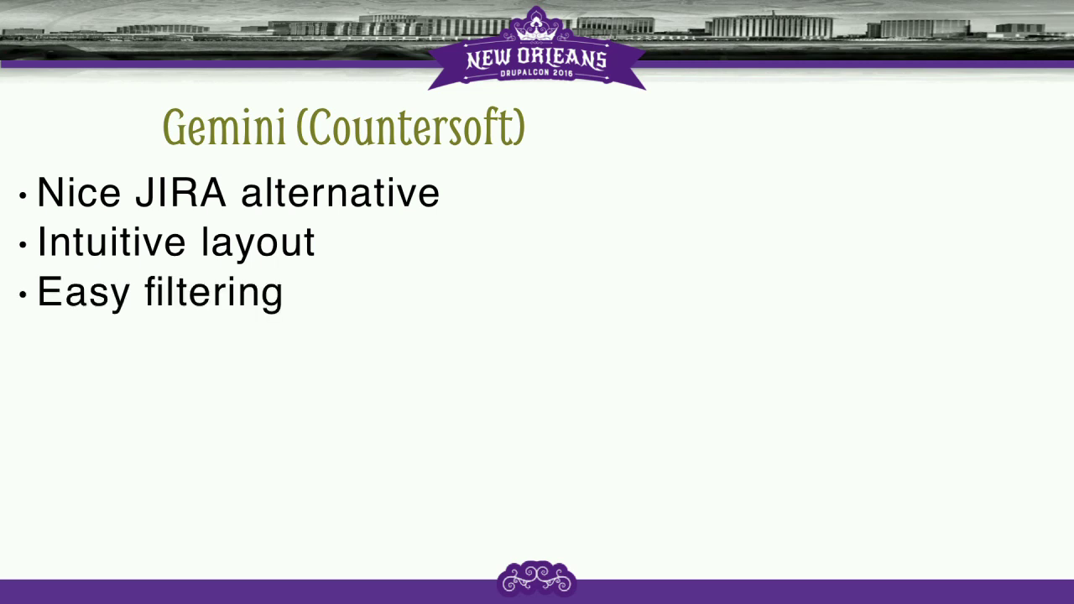
{"action": "key", "text": "Right"}
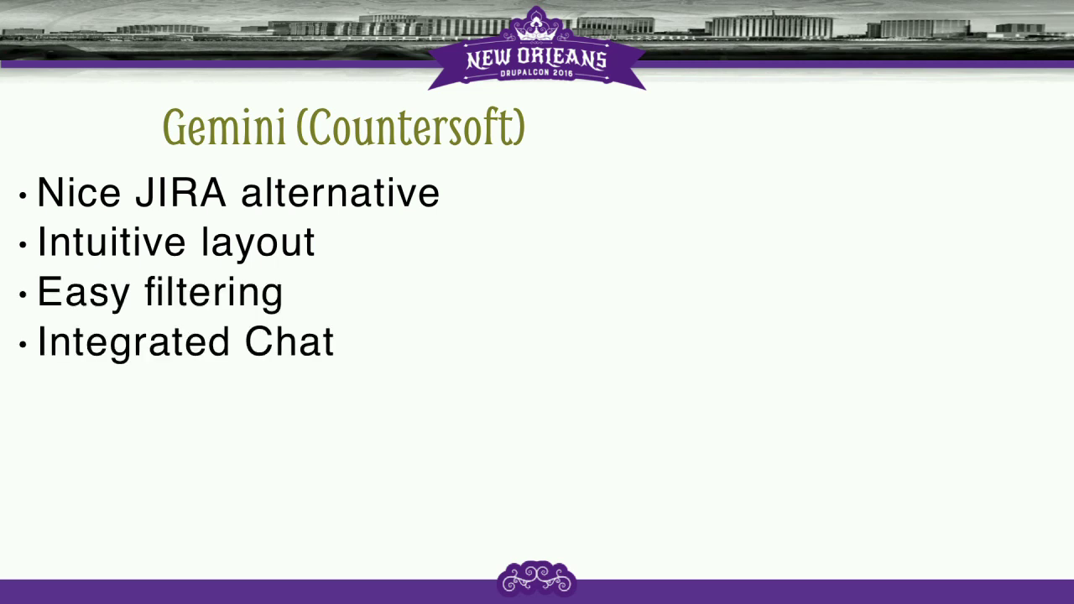
{"action": "key", "text": "Right"}
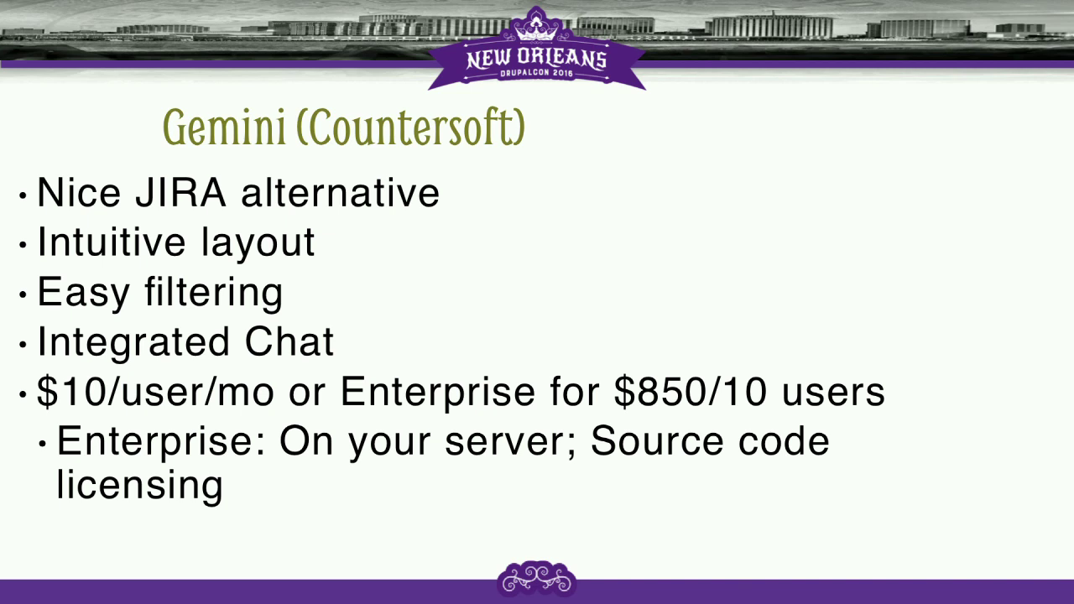
{"action": "key", "text": "Right"}
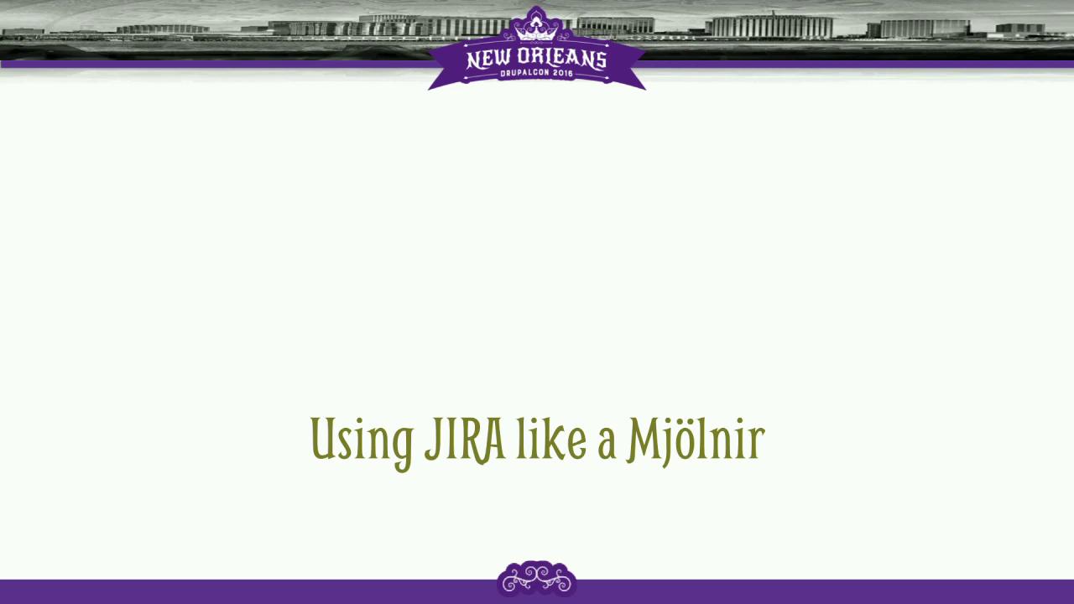
{"action": "key", "text": "Right"}
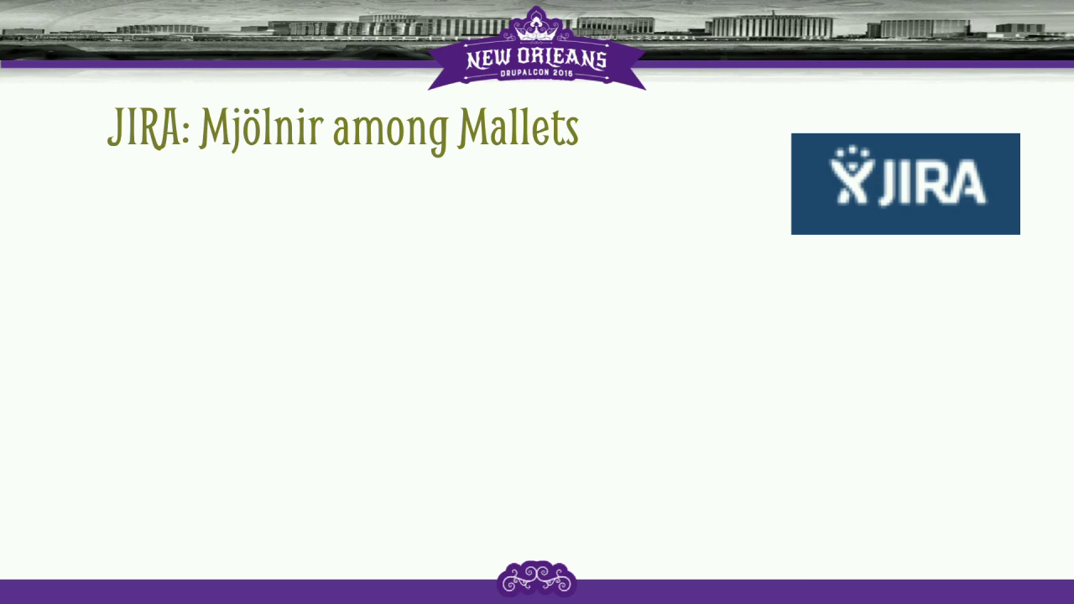
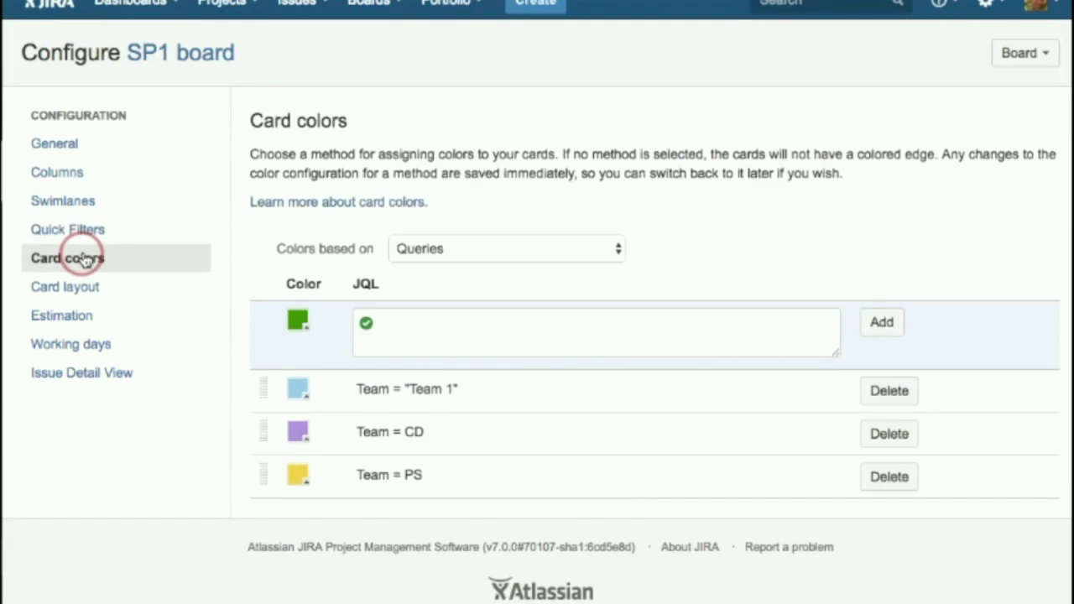
View the methods for basing card colors on the SP1 board in JIRA and keep Queries.
{"action": "left_click", "coordinate": [473, 250]}
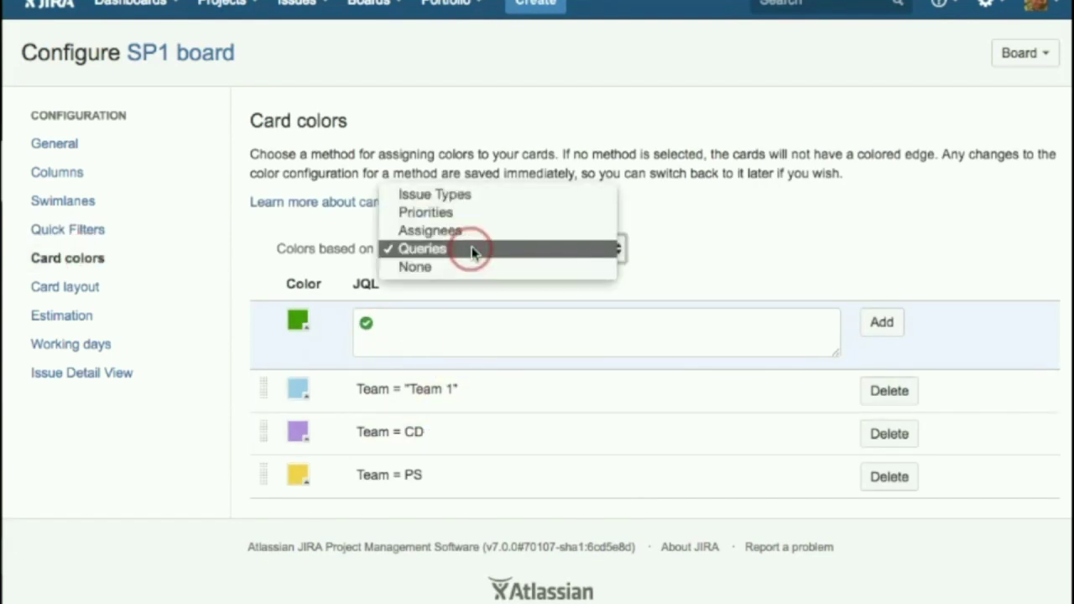
{"action": "left_click", "coordinate": [473, 250]}
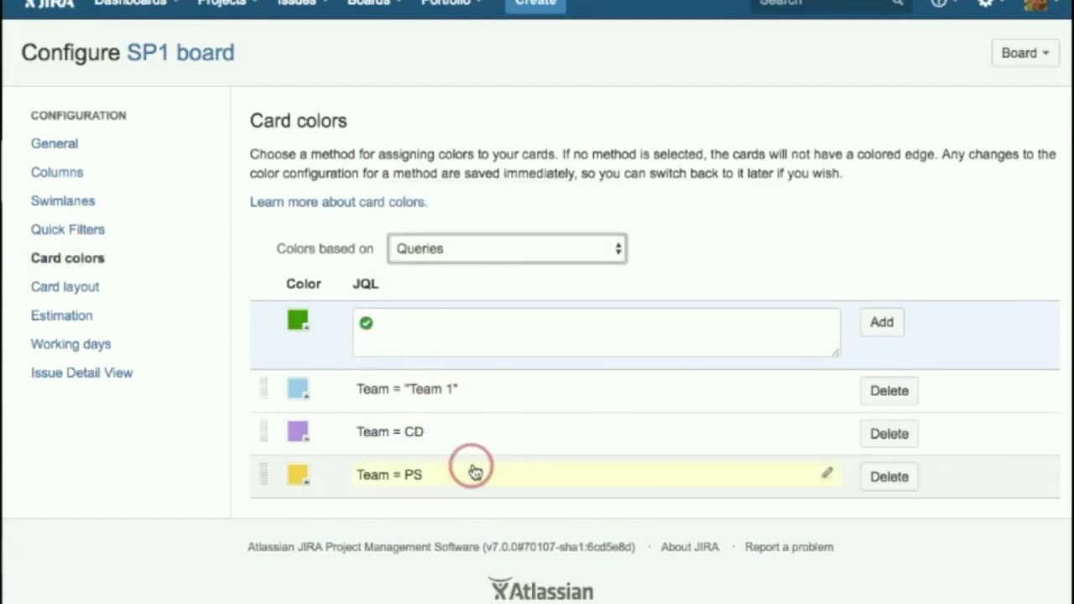
Add a query-based swimlane named Stretch with the JQL labels = stretch, and return to the SP1 board.
{"action": "left_click", "coordinate": [66, 200]}
{"action": "left_click", "coordinate": [400, 328]}
{"action": "type", "text": "Stretch"}
{"action": "key", "text": "Tab"}
{"action": "type", "text": "labels = \""}
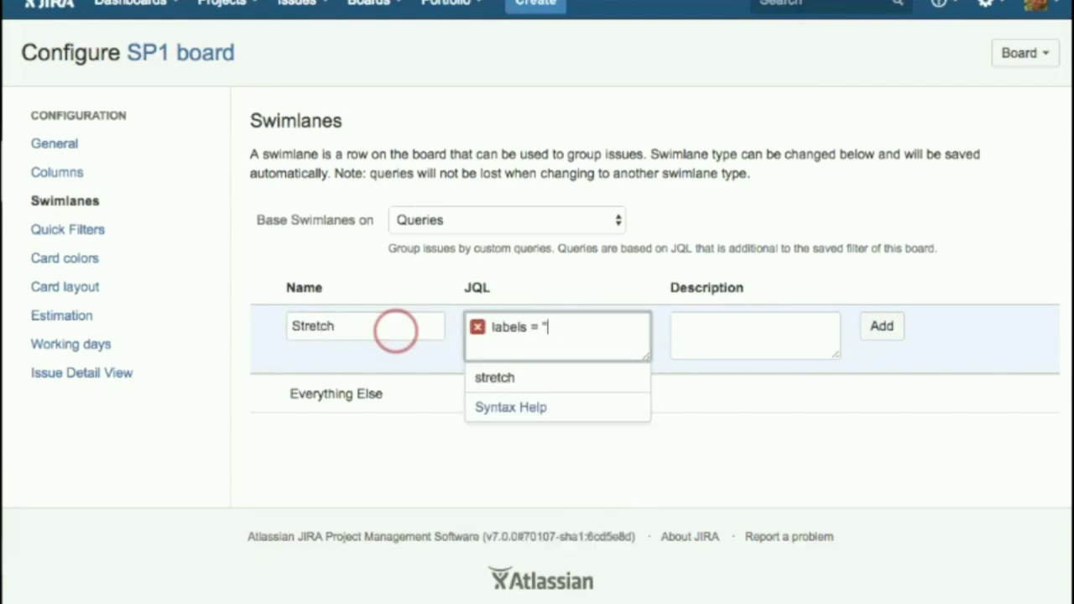
{"action": "left_click", "coordinate": [496, 377]}
{"action": "left_click", "coordinate": [882, 329]}
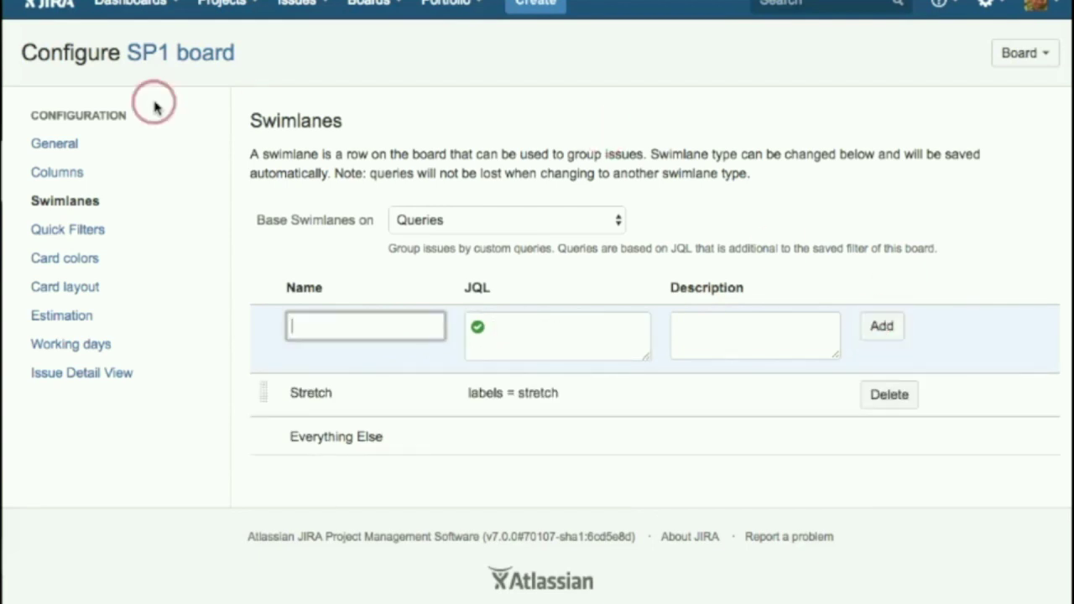
{"action": "left_click", "coordinate": [183, 57]}
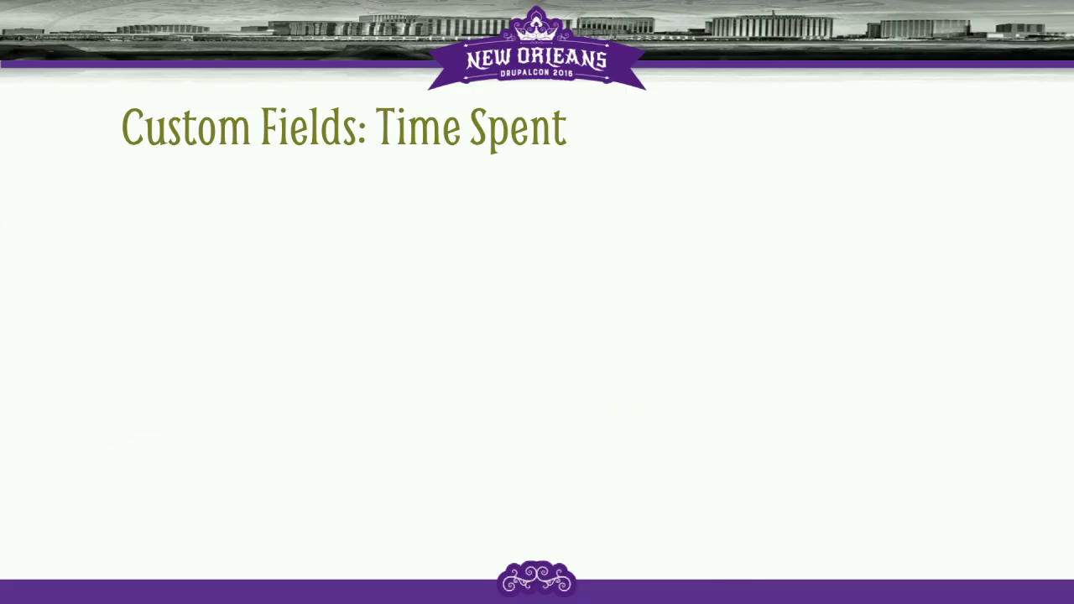
{"action": "key", "text": "Right"}
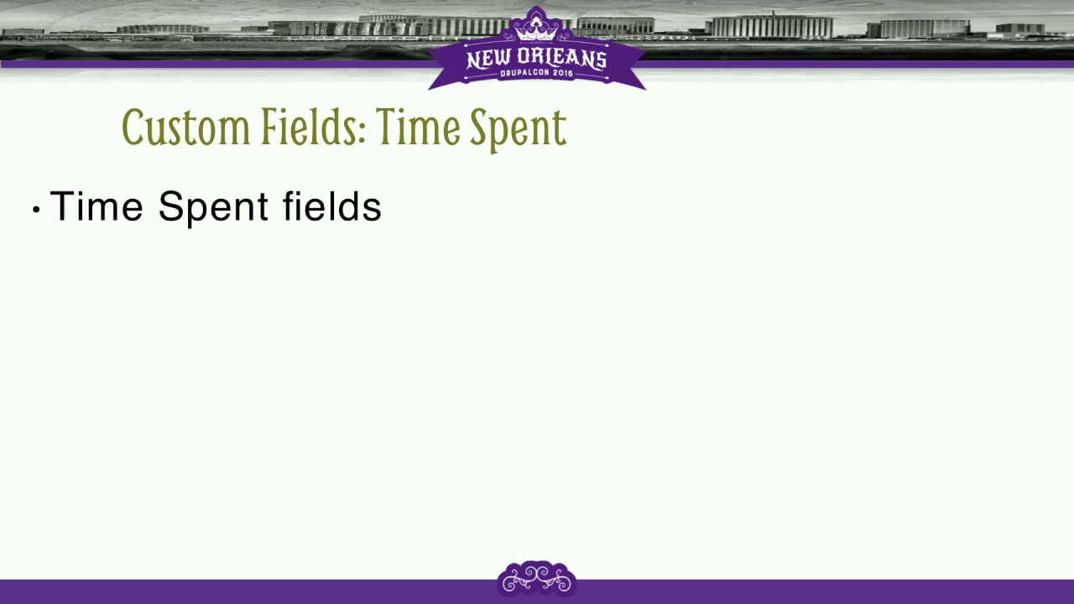
{"action": "key", "text": "Right"}
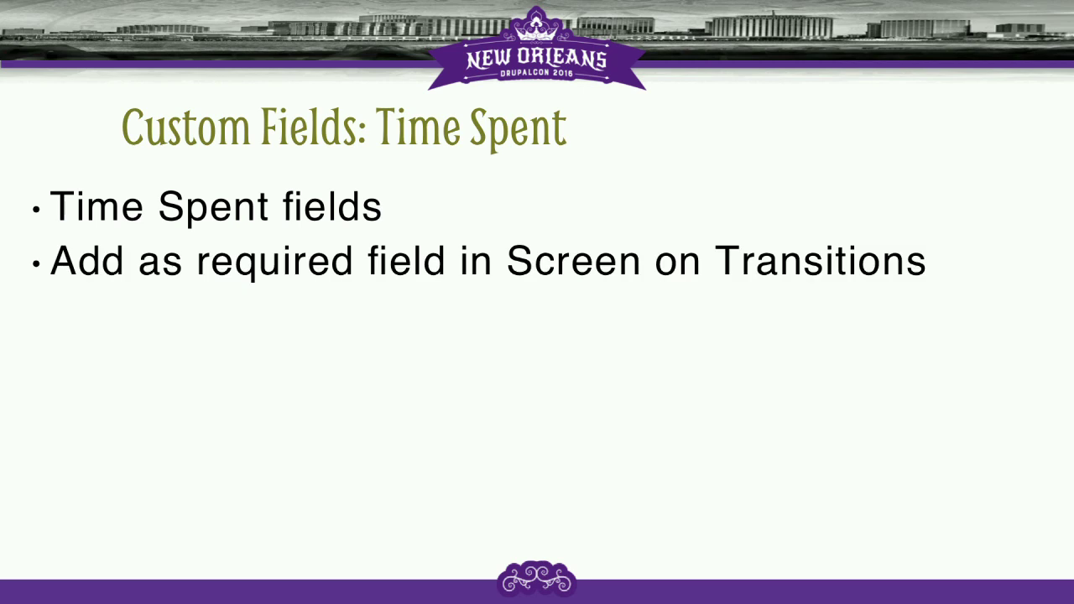
{"action": "key", "text": "Right"}
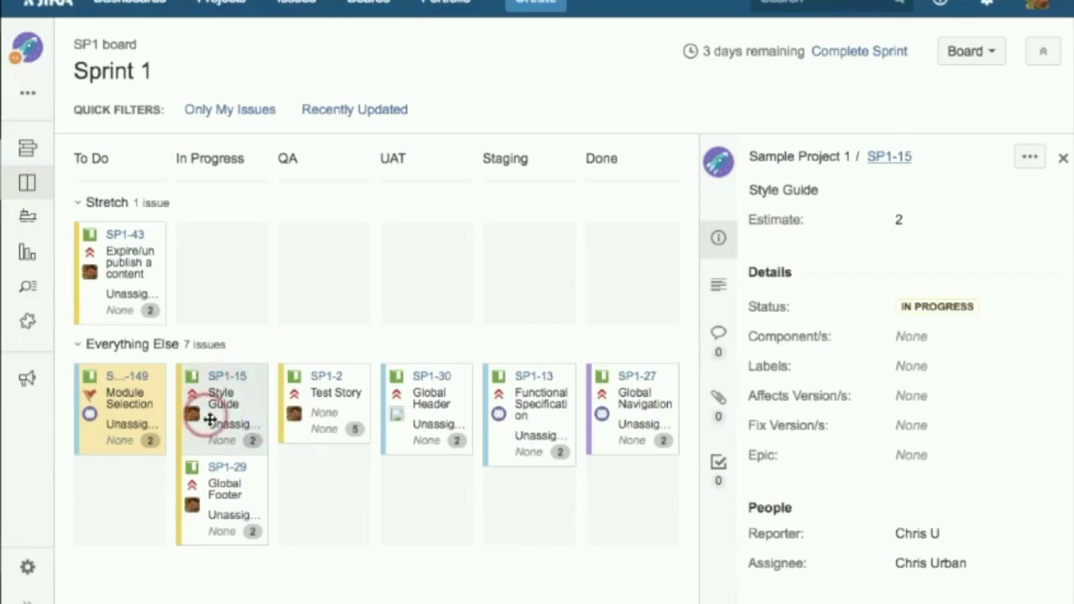
Open the full Style Guide issue SP1-15 from the In Progress column and view its workflow diagram.
{"action": "left_click", "coordinate": [244, 434]}
{"action": "left_click", "coordinate": [243, 434]}
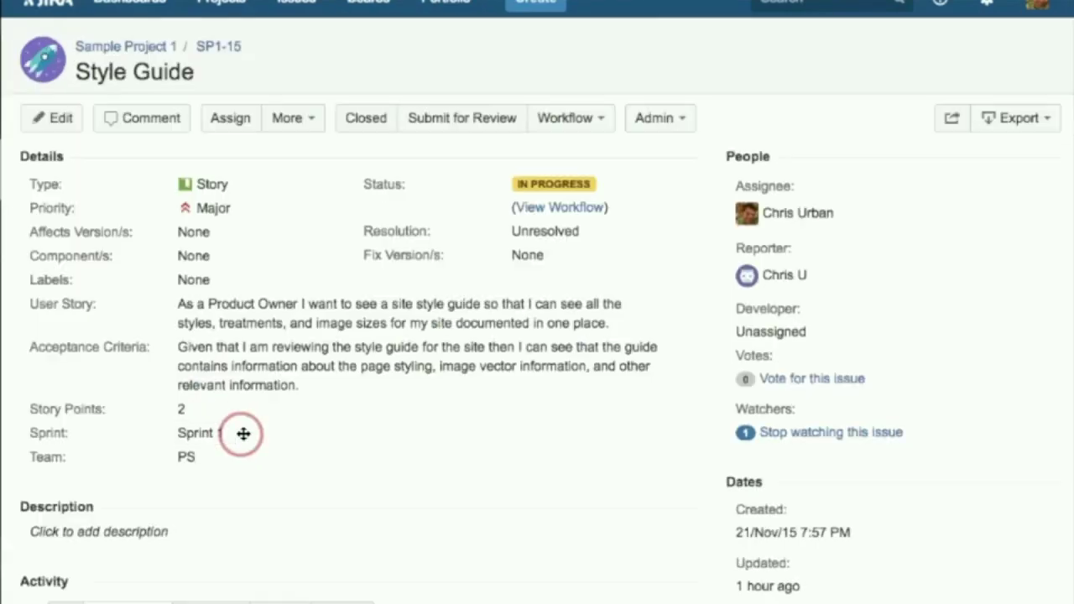
{"action": "left_click", "coordinate": [556, 208]}
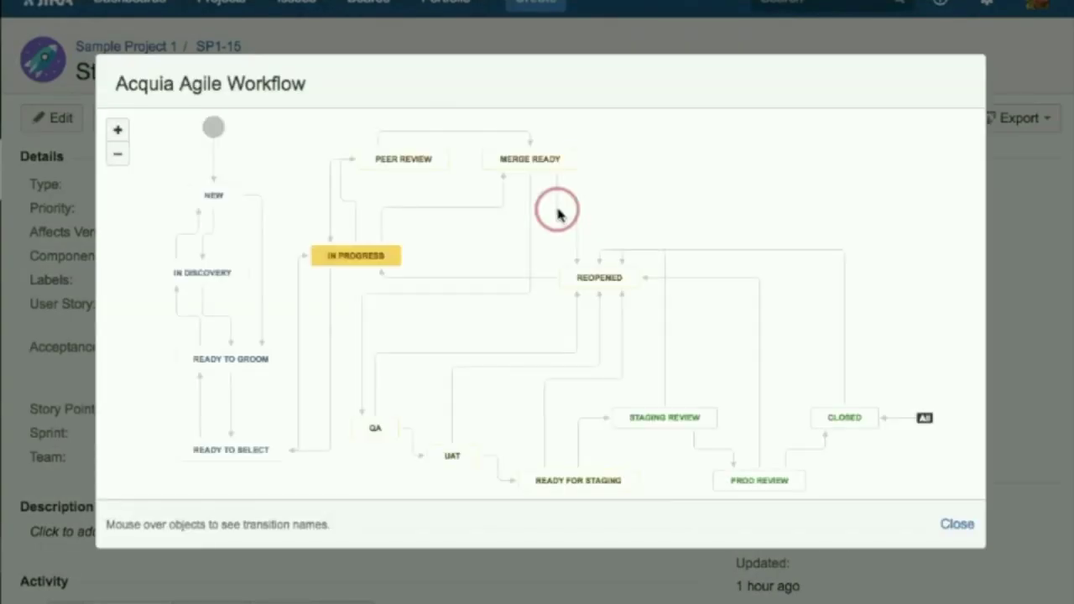
{"action": "left_click", "coordinate": [954, 525]}
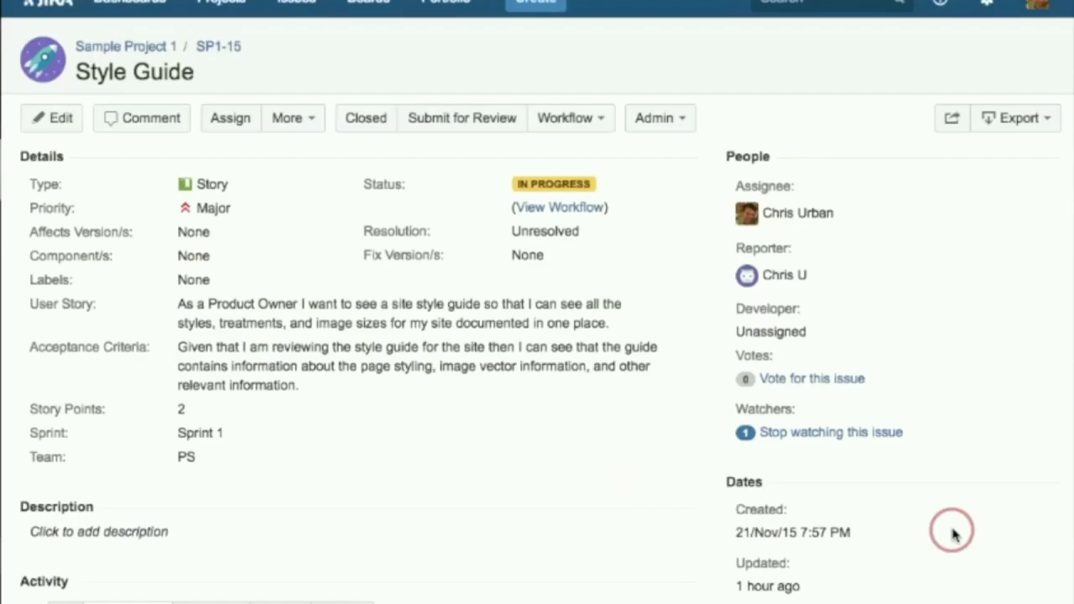
Submit the Style Guide issue for review with an actual development time of 2.5, and advance it through Merge Ready to QA.
{"action": "left_click", "coordinate": [474, 117]}
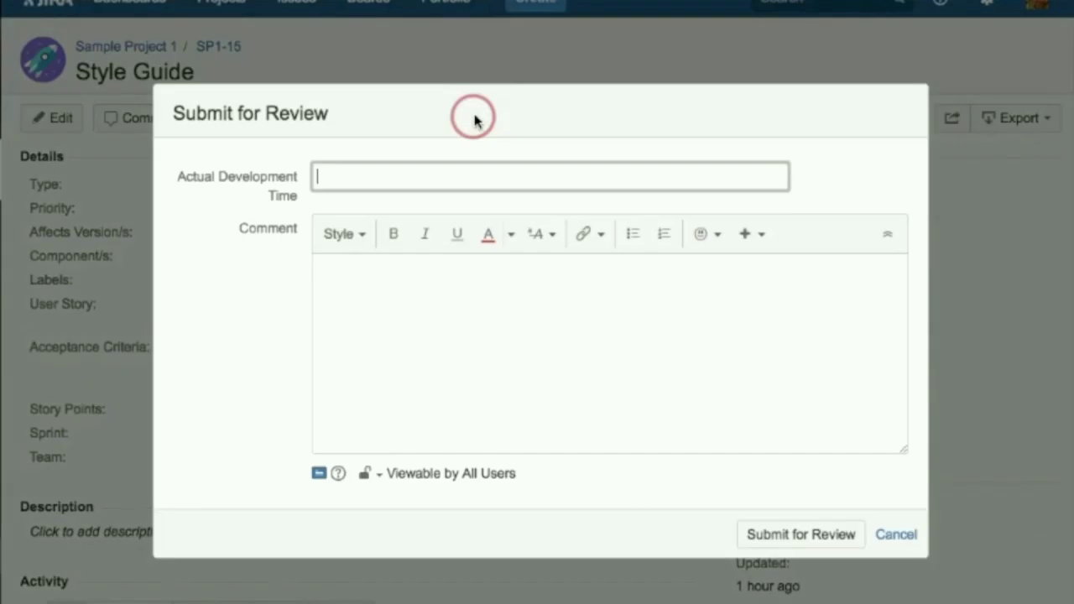
{"action": "type", "text": "2.5"}
{"action": "left_click", "coordinate": [774, 532]}
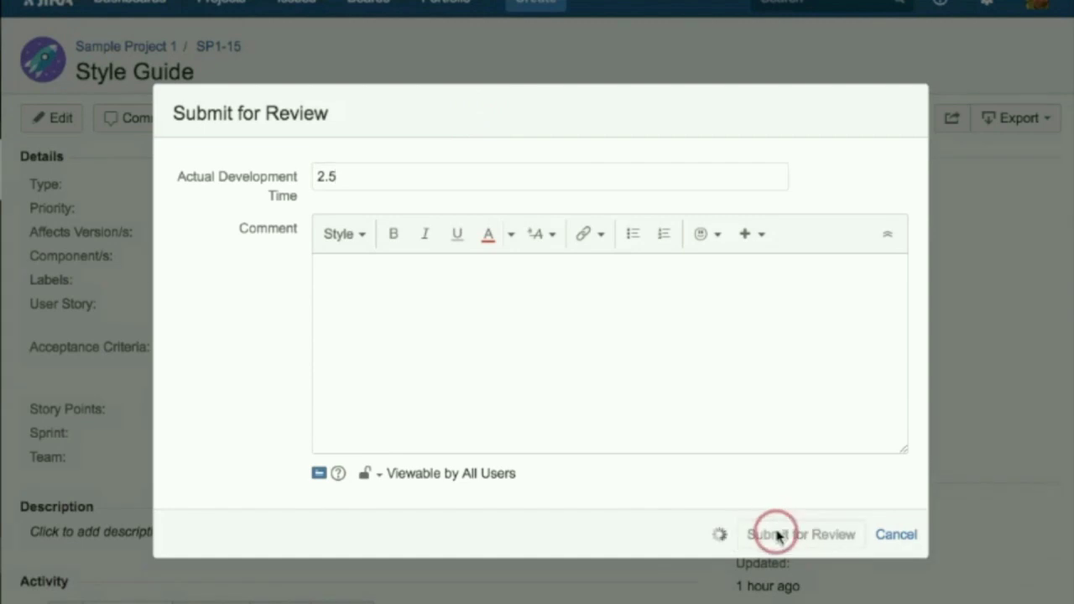
{"action": "left_click", "coordinate": [610, 118]}
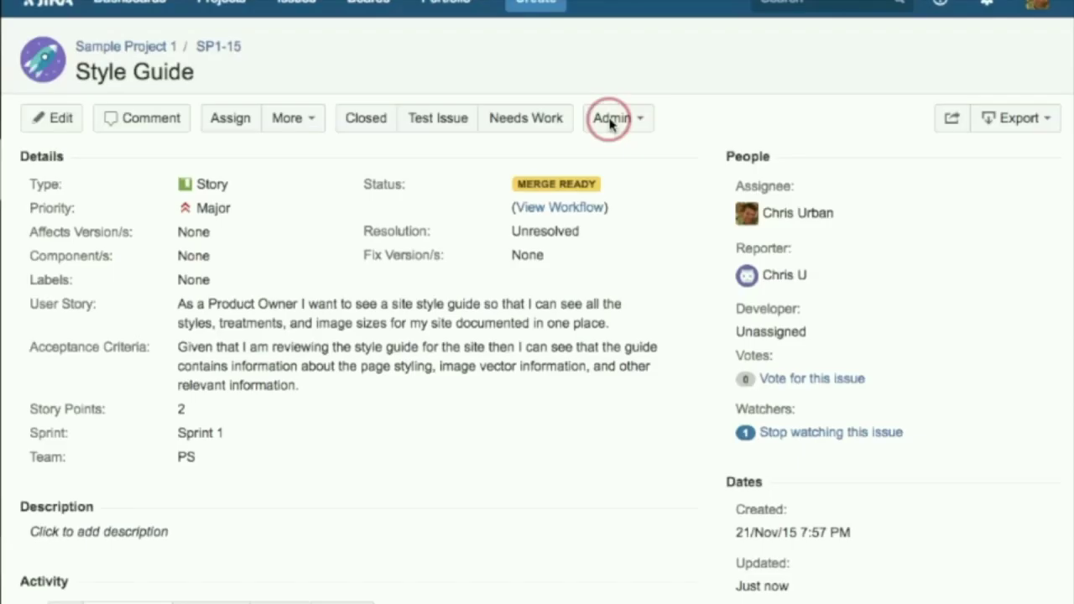
{"action": "left_click", "coordinate": [444, 118]}
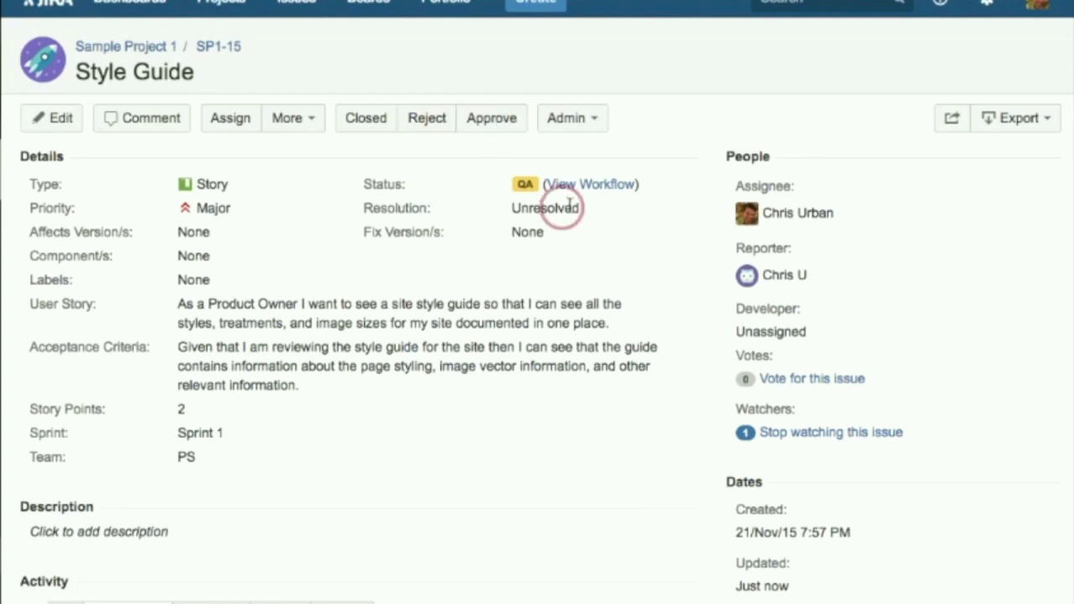
Approve the Style Guide issue in QA with an actual QA time of 0.75 and the comment PASS.
{"action": "left_click", "coordinate": [495, 121]}
{"action": "type", "text": "0.75"}
{"action": "left_click", "coordinate": [635, 307]}
{"action": "type", "text": "PASS"}
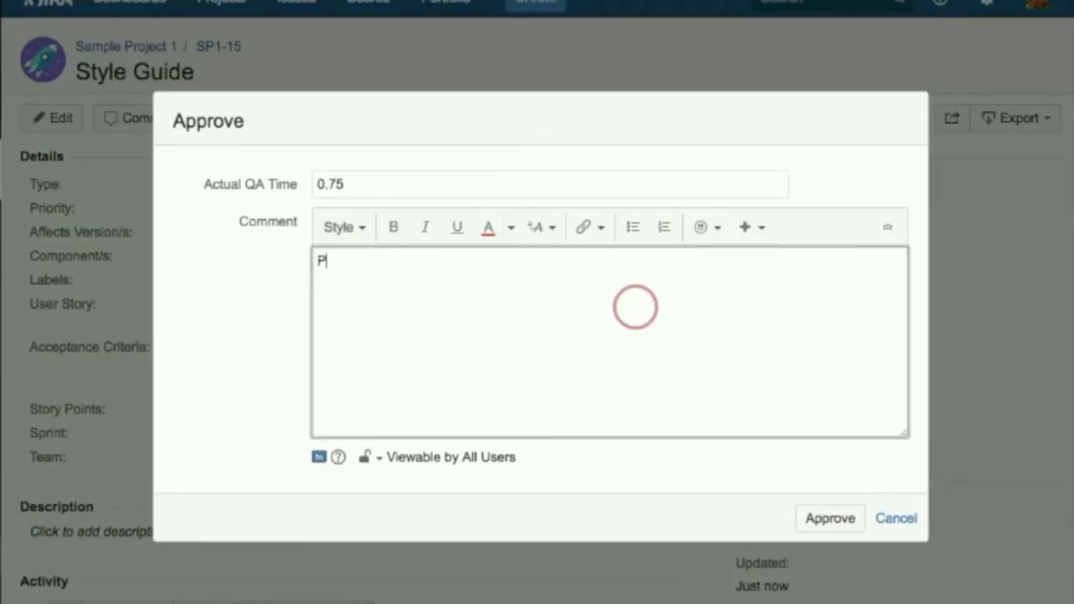
{"action": "left_click", "coordinate": [827, 520]}
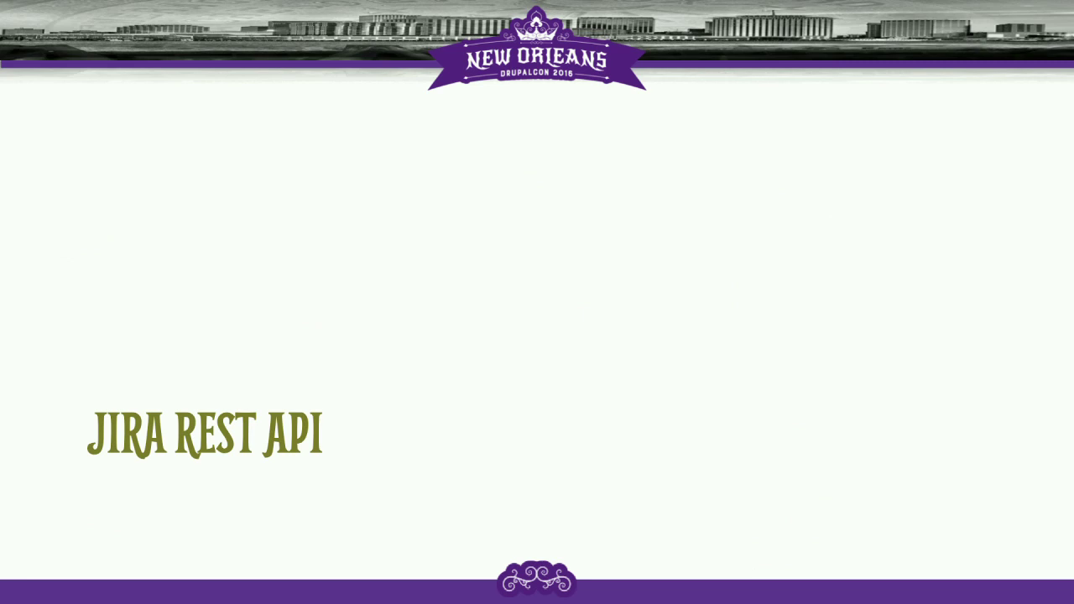
{"action": "key", "text": "Right"}
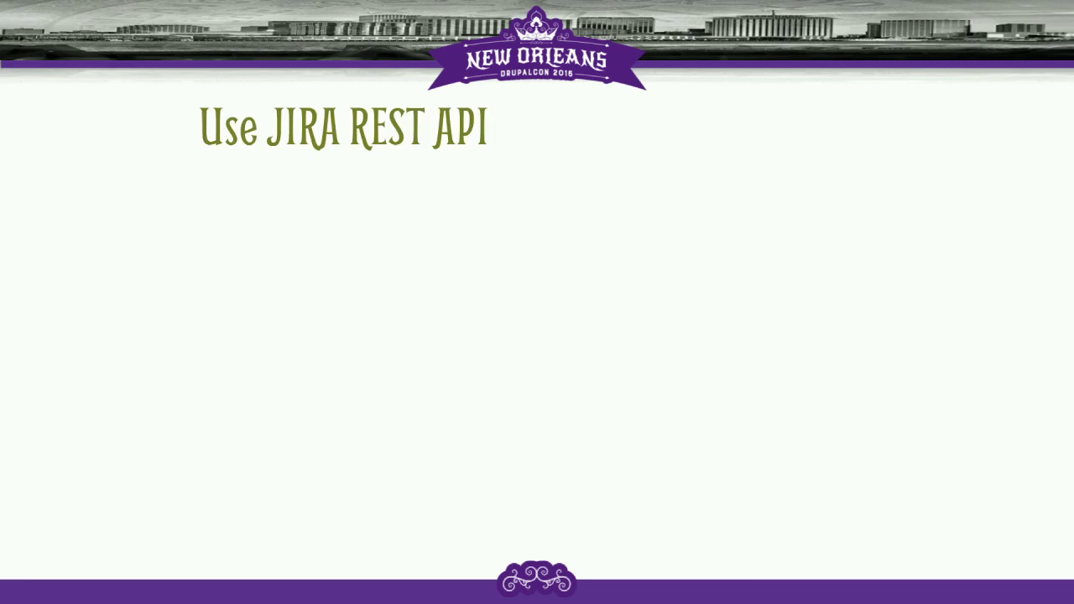
{"action": "key", "text": "Right"}
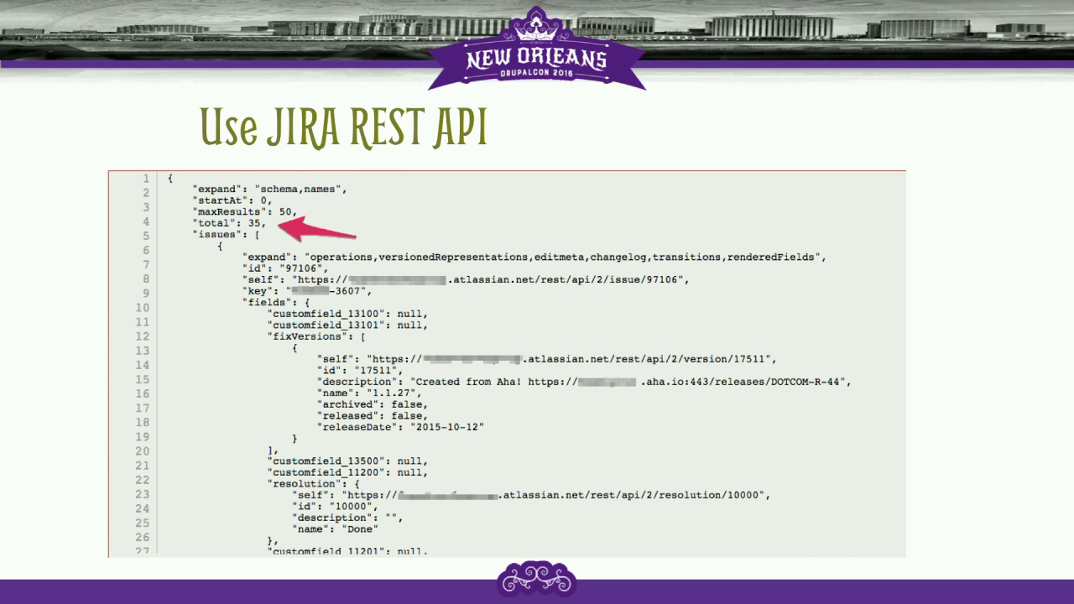
{"action": "key", "text": "Right"}
{"action": "key", "text": "Right"}
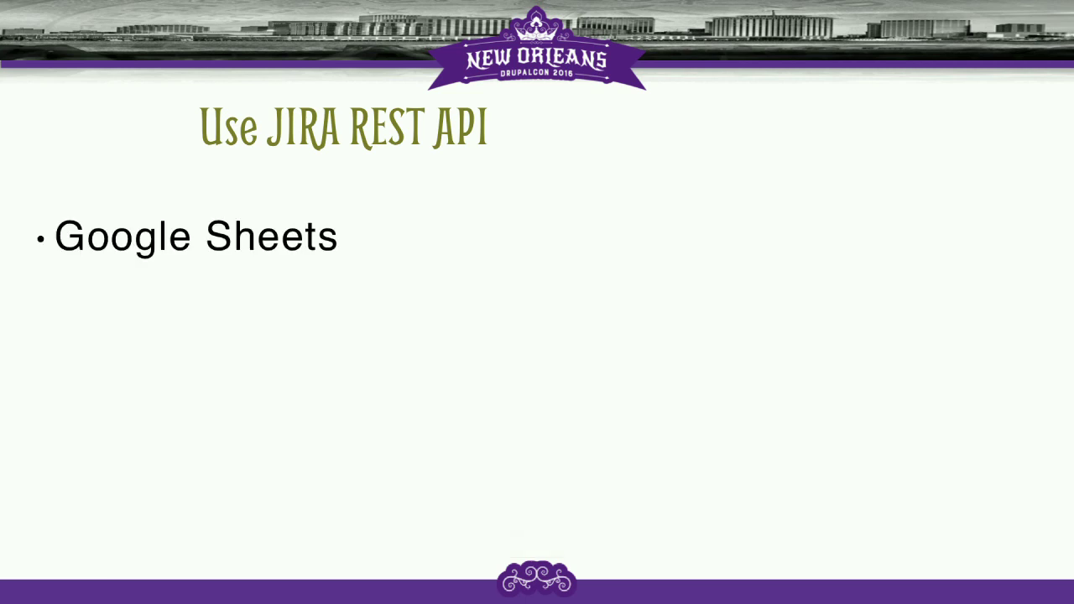
{"action": "key", "text": "Right"}
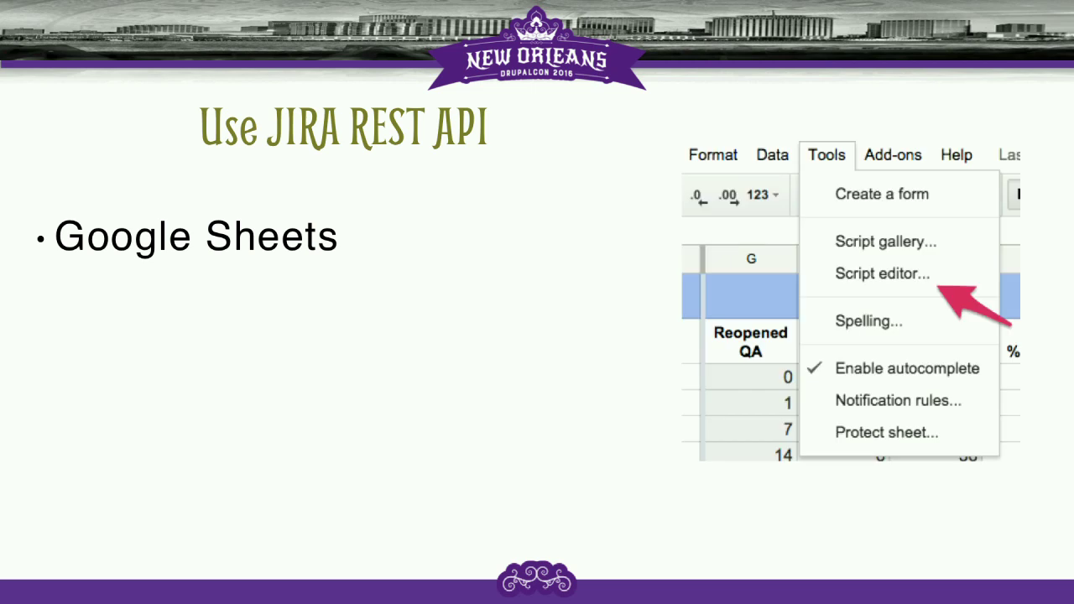
{"action": "key", "text": "Right"}
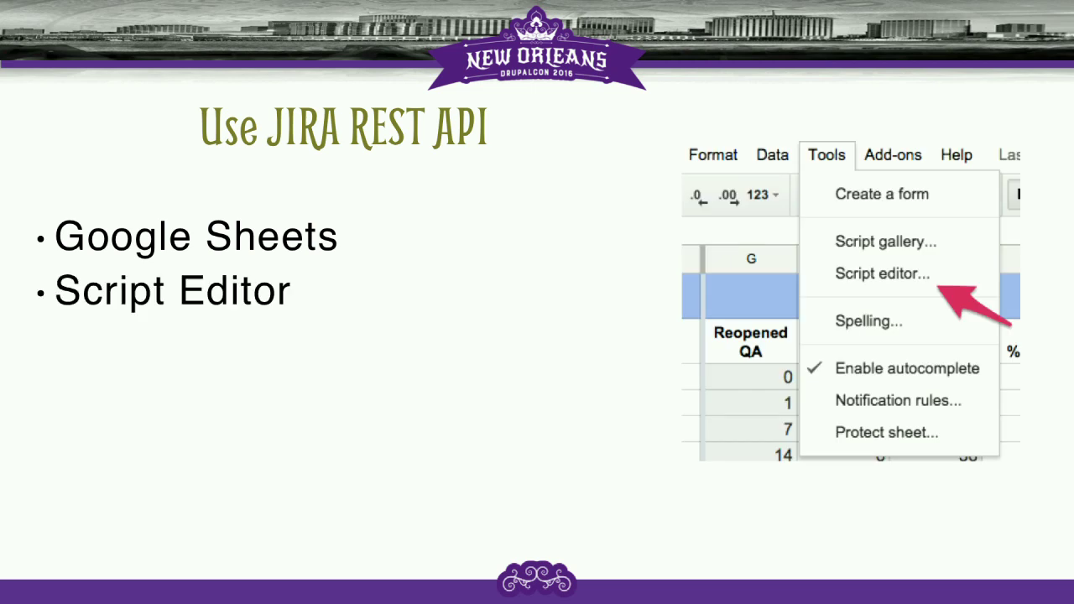
{"action": "key", "text": "Right"}
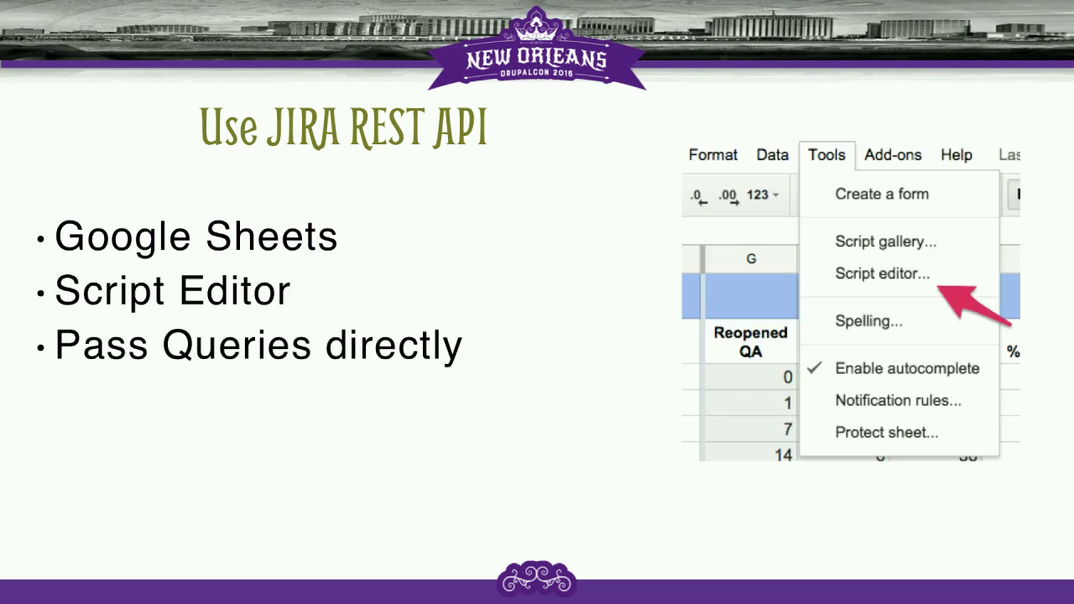
{"action": "key", "text": "Right"}
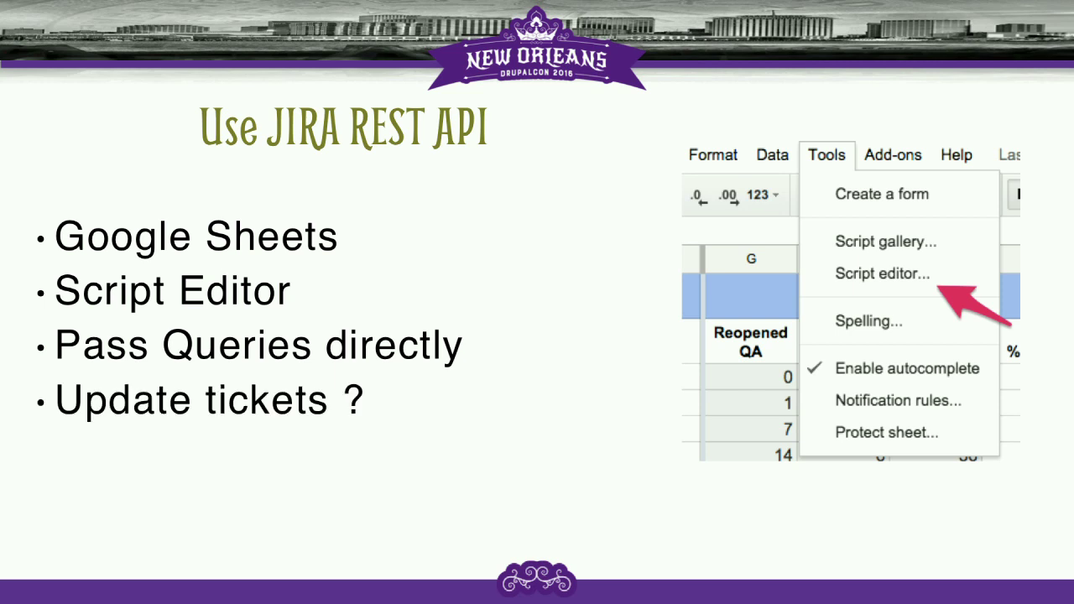
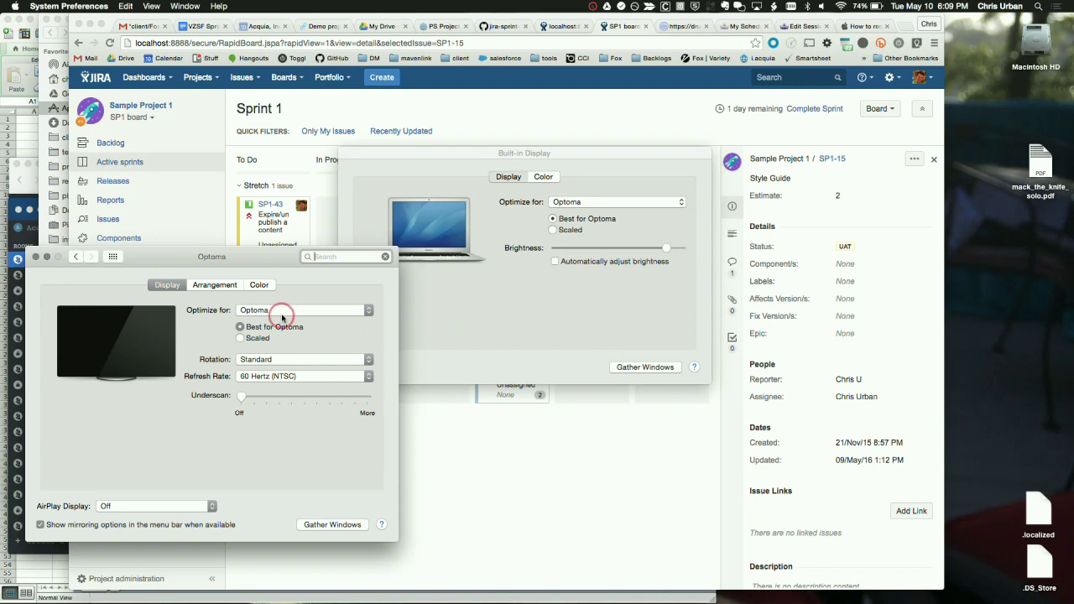
Optimize the mirrored desktop for the Built-in Display, and hide the display preferences to get back to the JIRA board.
{"action": "left_click", "coordinate": [288, 378]}
{"action": "left_click", "coordinate": [494, 342]}
{"action": "left_click", "coordinate": [602, 203]}
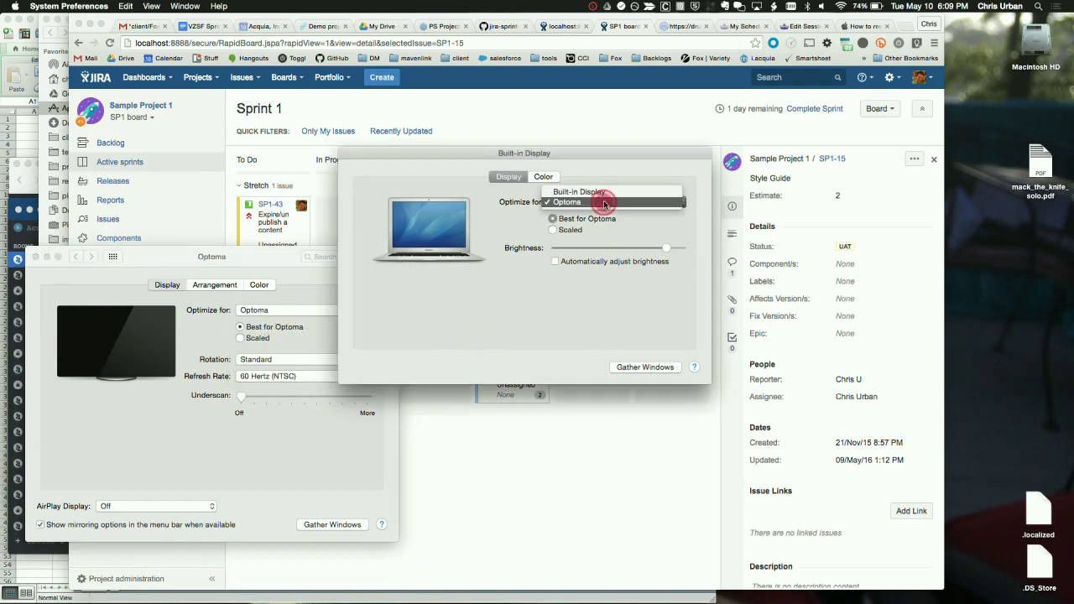
{"action": "left_click", "coordinate": [604, 188]}
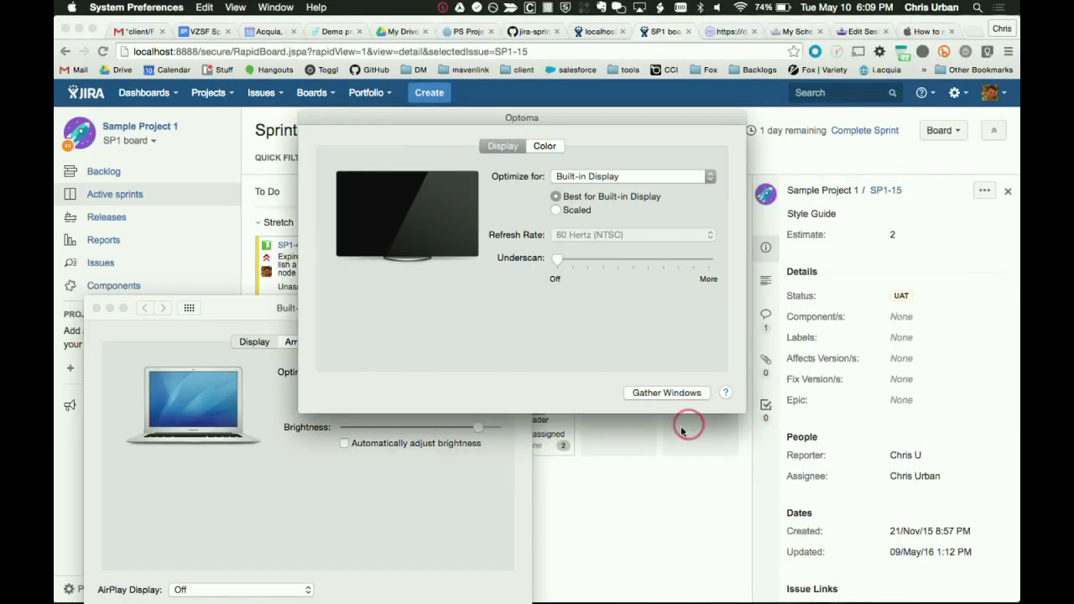
{"action": "left_click", "coordinate": [426, 458]}
{"action": "key", "text": "super+h"}
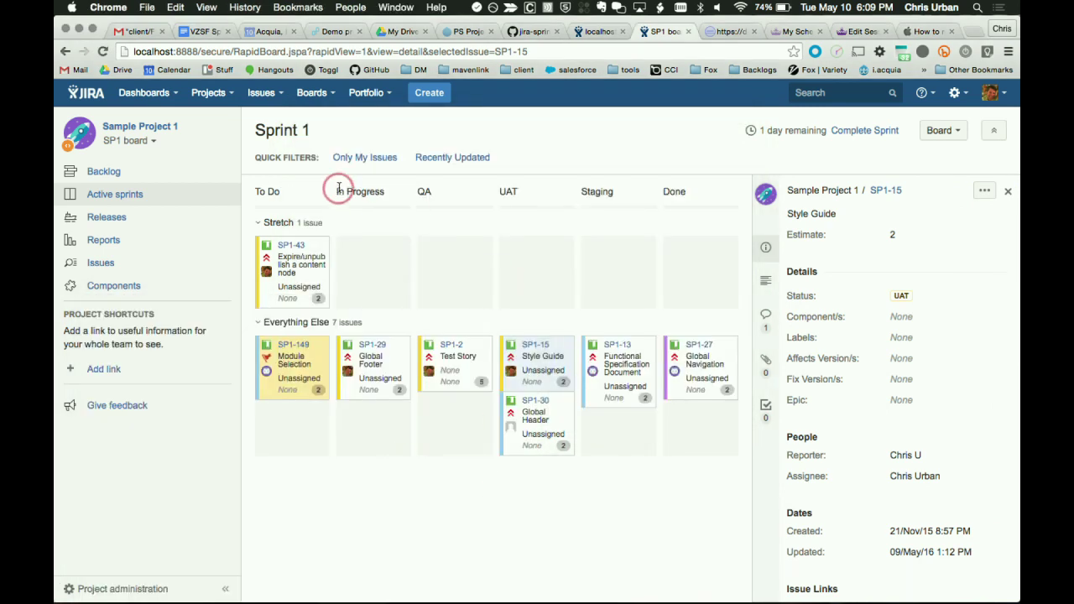
Open the issue search and enter the JQL clause project = "Sample Project 1".
{"action": "left_click", "coordinate": [261, 93]}
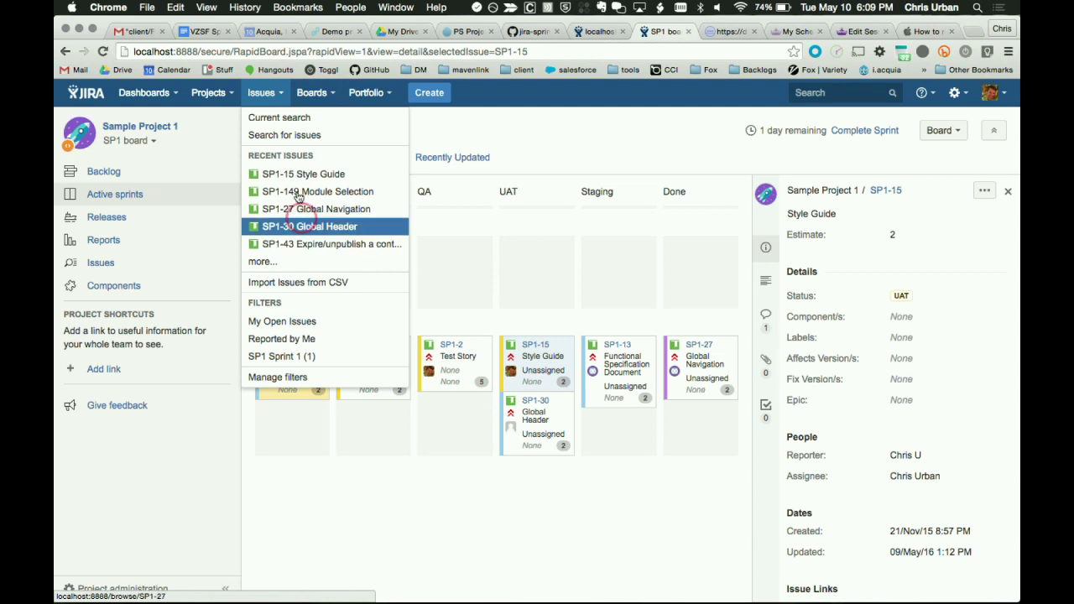
{"action": "left_click", "coordinate": [281, 134]}
{"action": "left_click", "coordinate": [409, 253]}
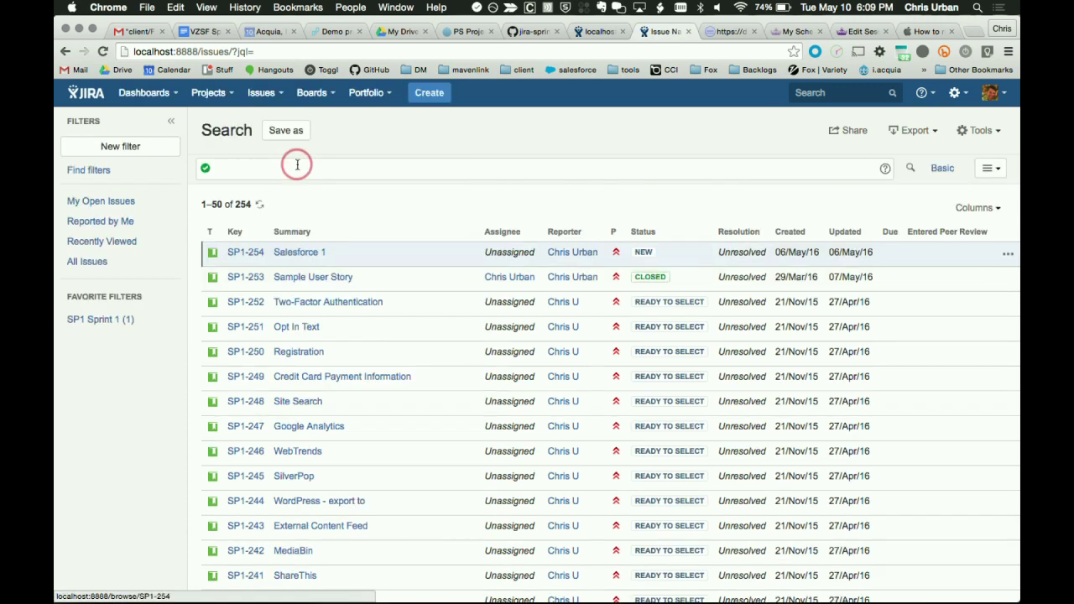
{"action": "left_click", "coordinate": [265, 170]}
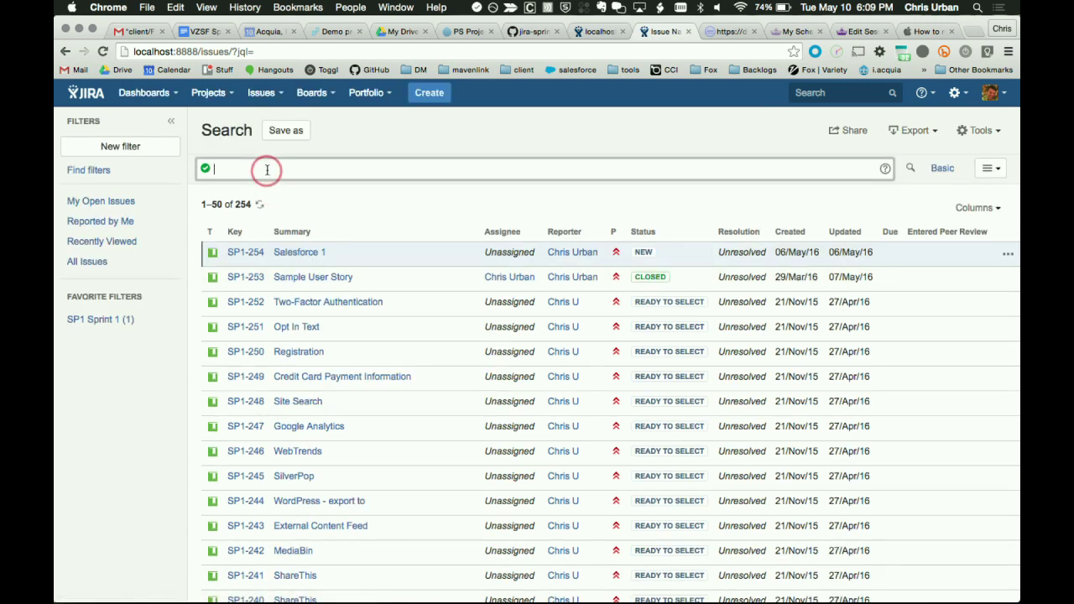
{"action": "type", "text": "t"}
{"action": "key", "text": "BackSpace"}
{"action": "type", "text": "proj"}
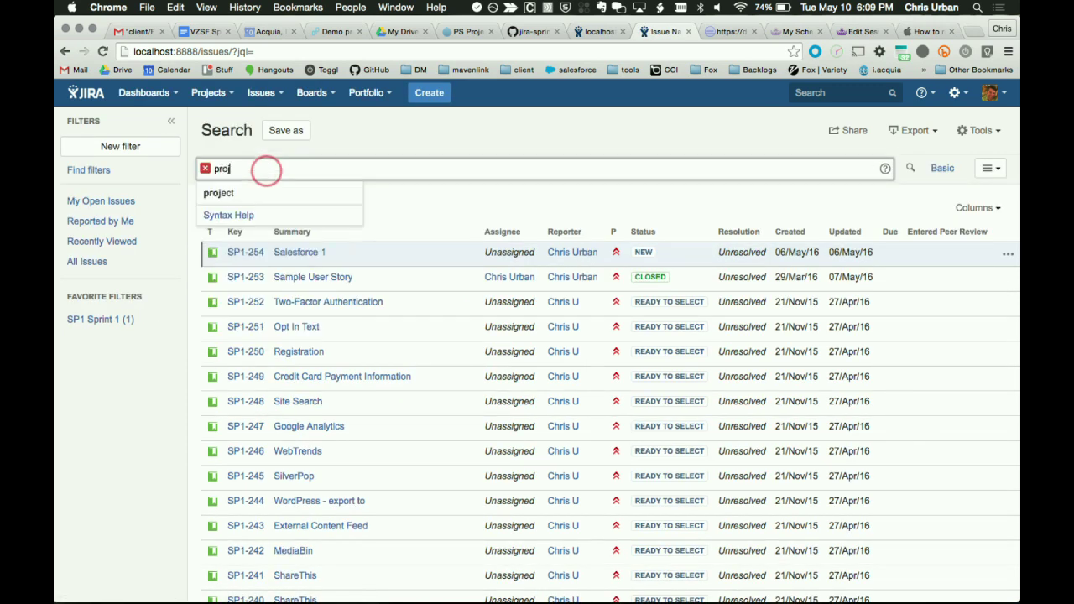
{"action": "type", "text": "ect = SP"}
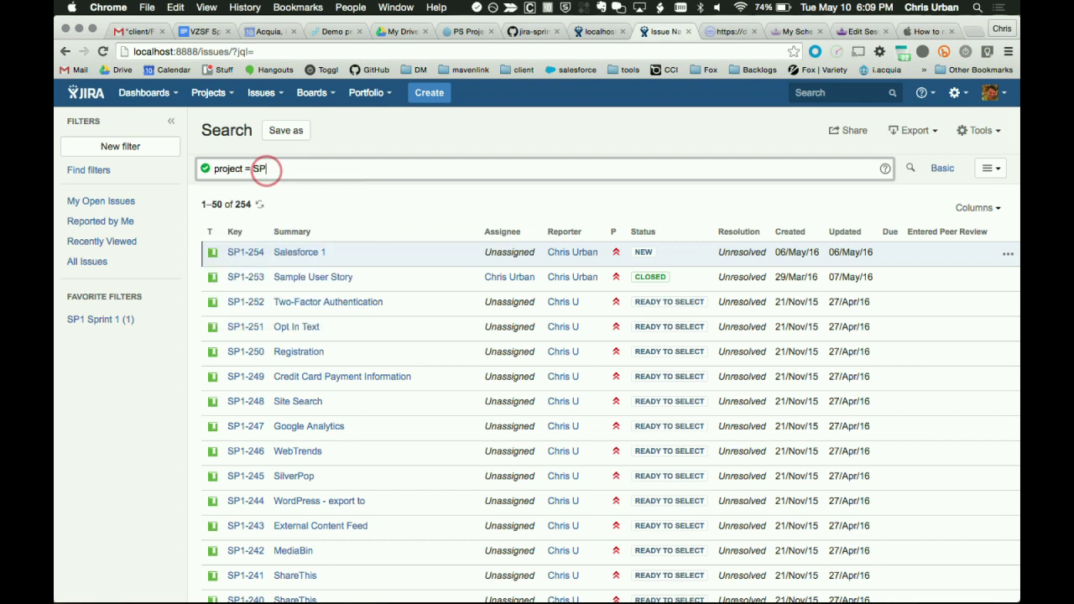
{"action": "type", "text": "1"}
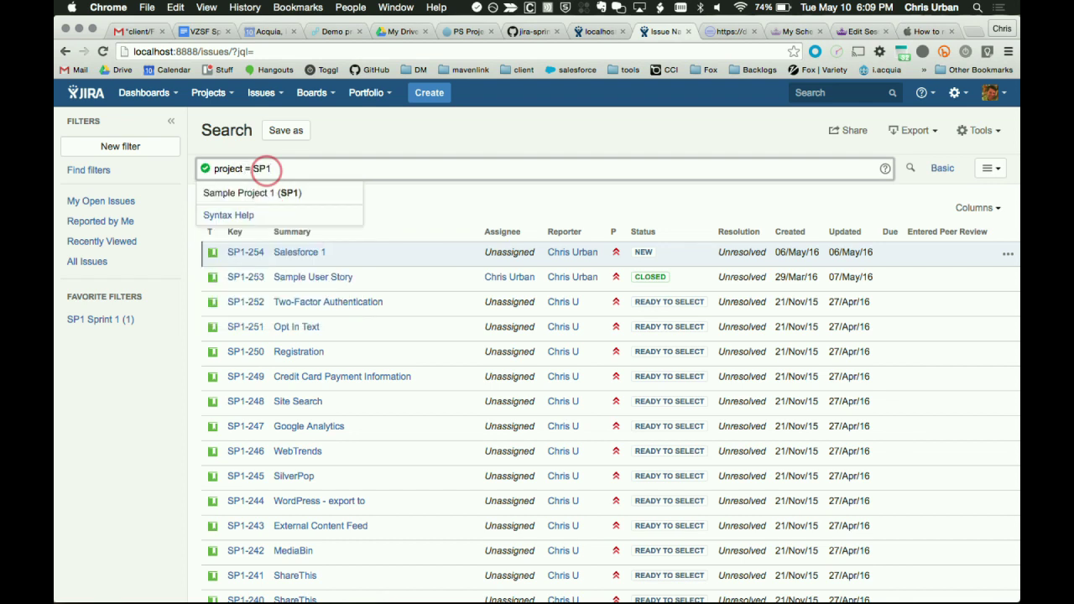
{"action": "left_click", "coordinate": [251, 195]}
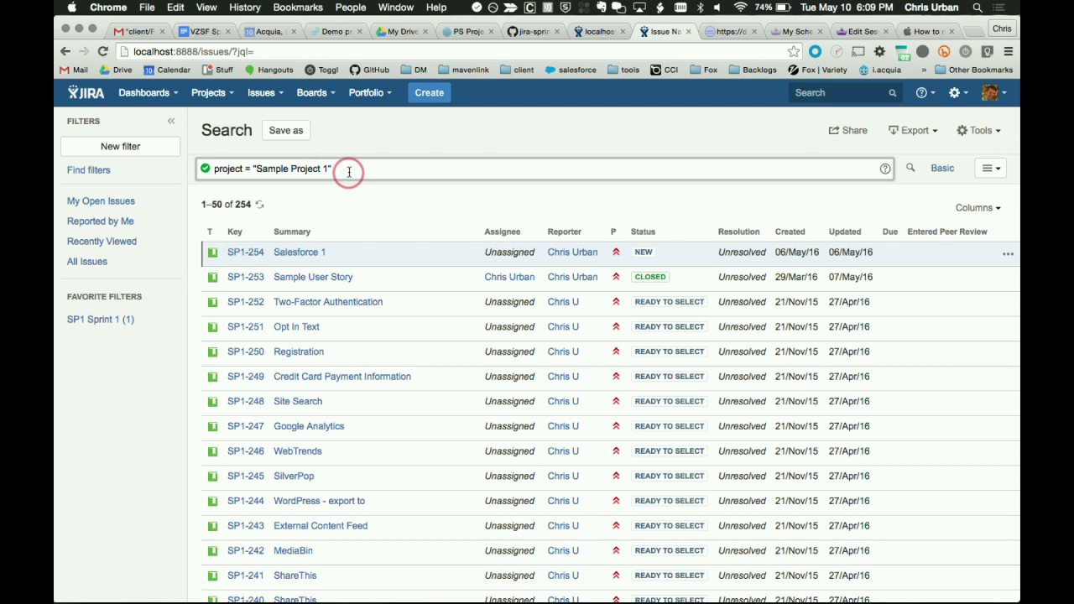
Extend the JQL query with the issue type condition and type=Story, followed by another and.
{"action": "type", "text": "and type"}
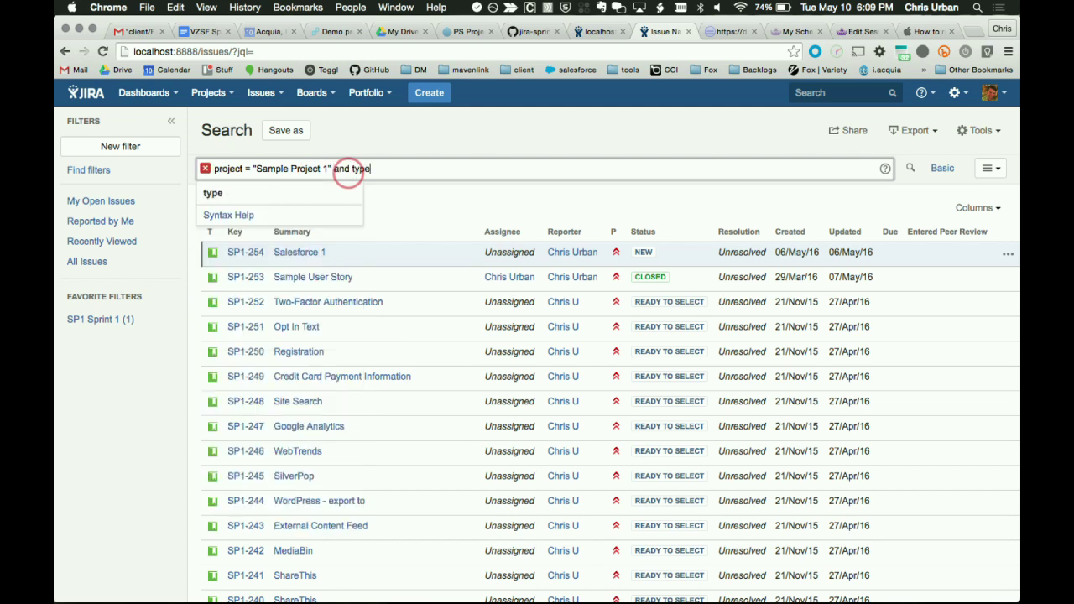
{"action": "type", "text": "=Stor"}
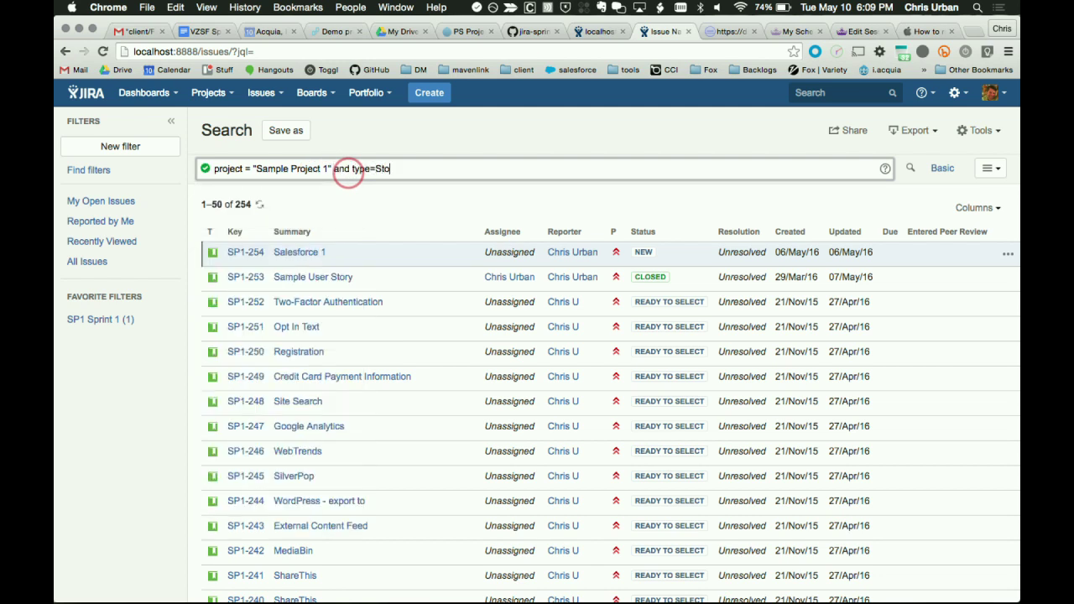
{"action": "left_click", "coordinate": [295, 192]}
{"action": "type", "text": "and"}
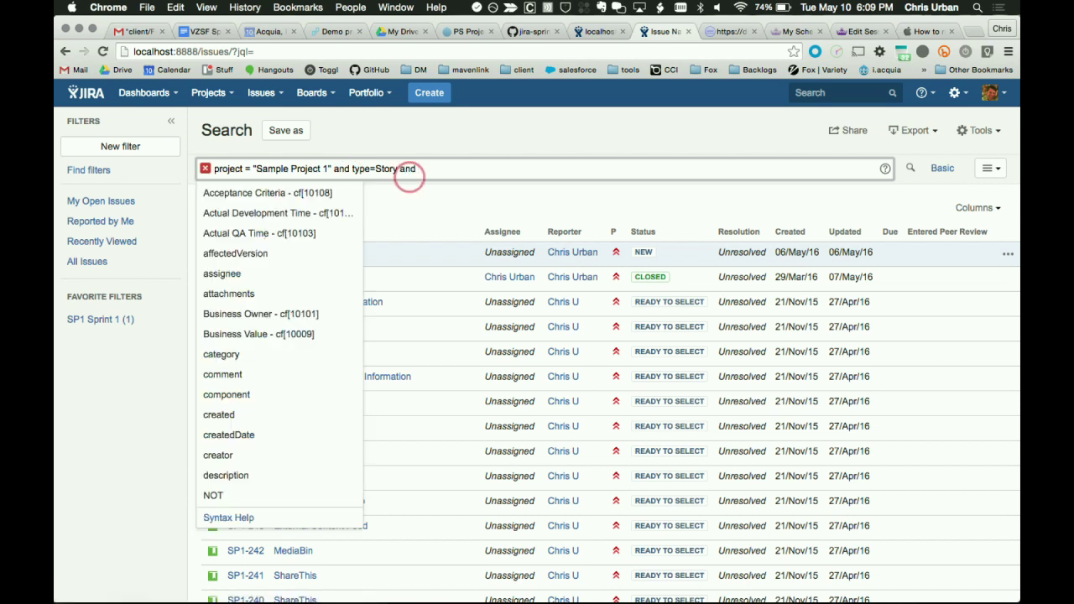
{"action": "type", "text": " re"}
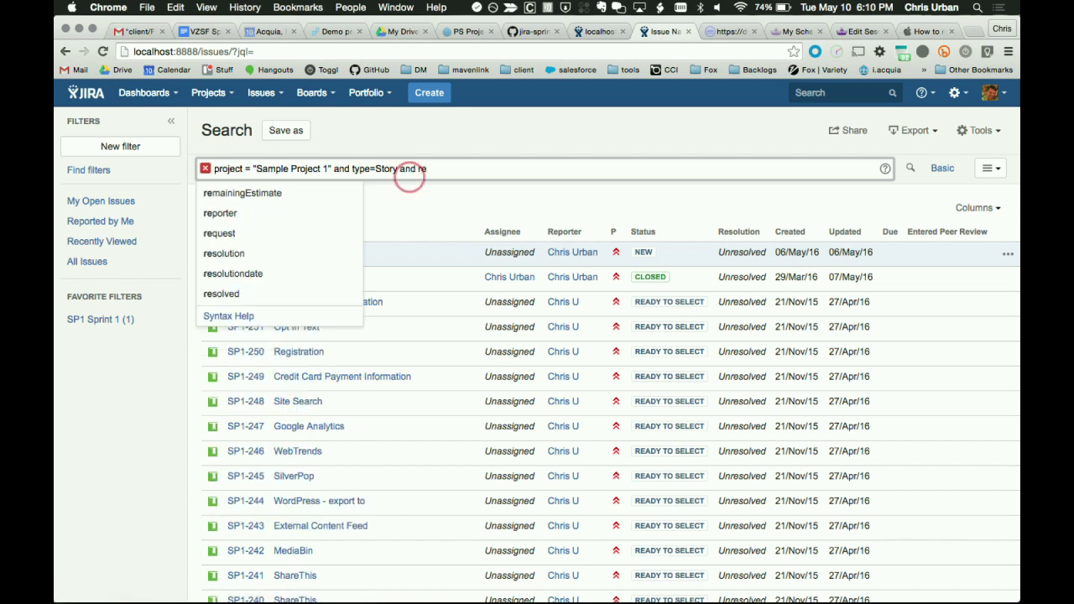
{"action": "key", "text": "BackSpace"}
{"action": "key", "text": "BackSpace"}
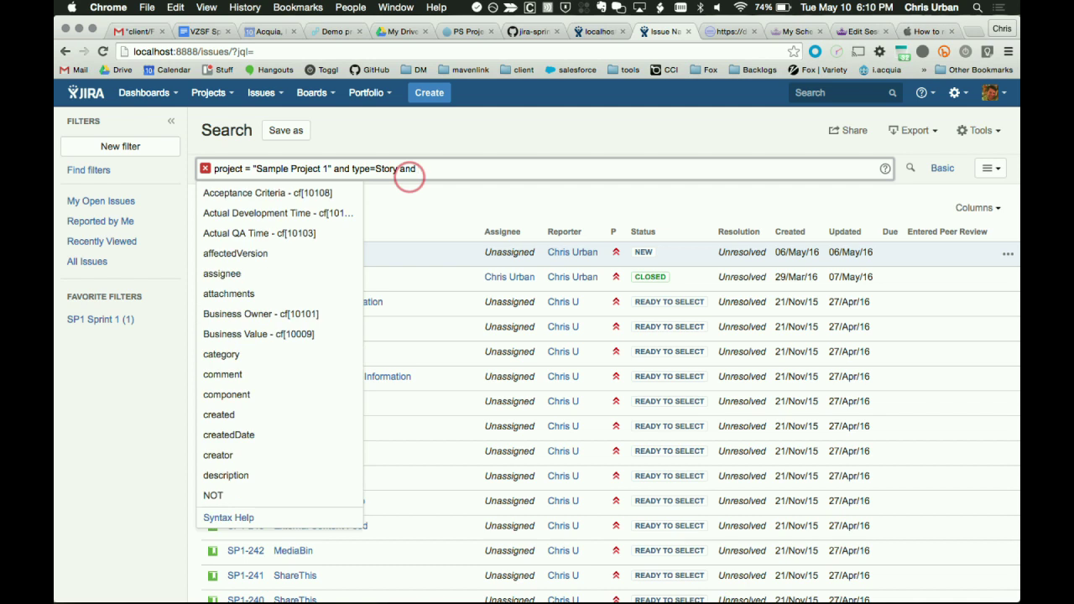
{"action": "type", "text": "e"}
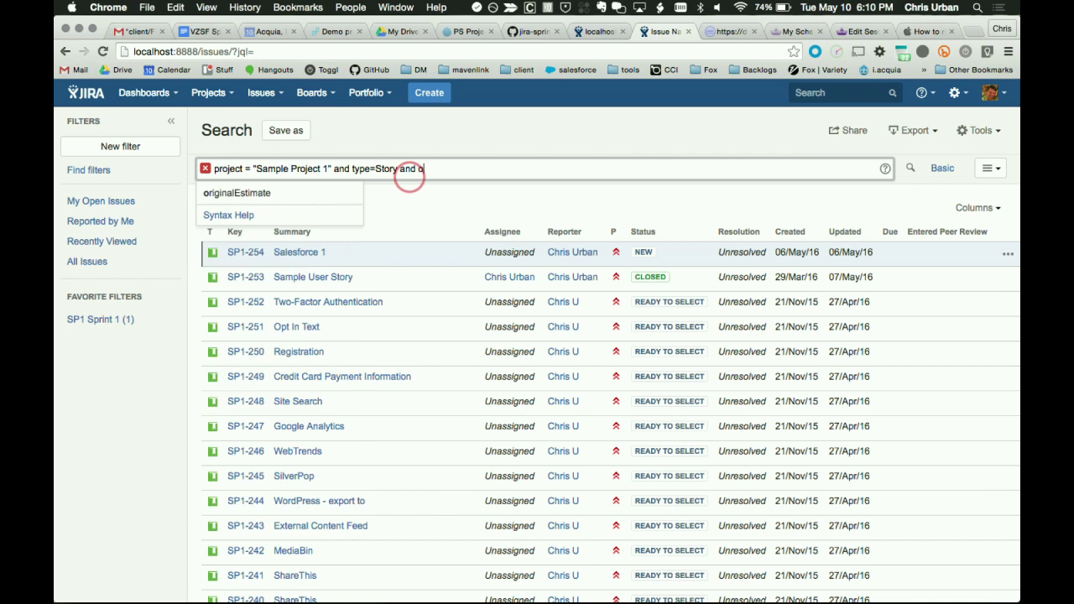
{"action": "key", "text": "BackSpace"}
{"action": "type", "text": "re"}
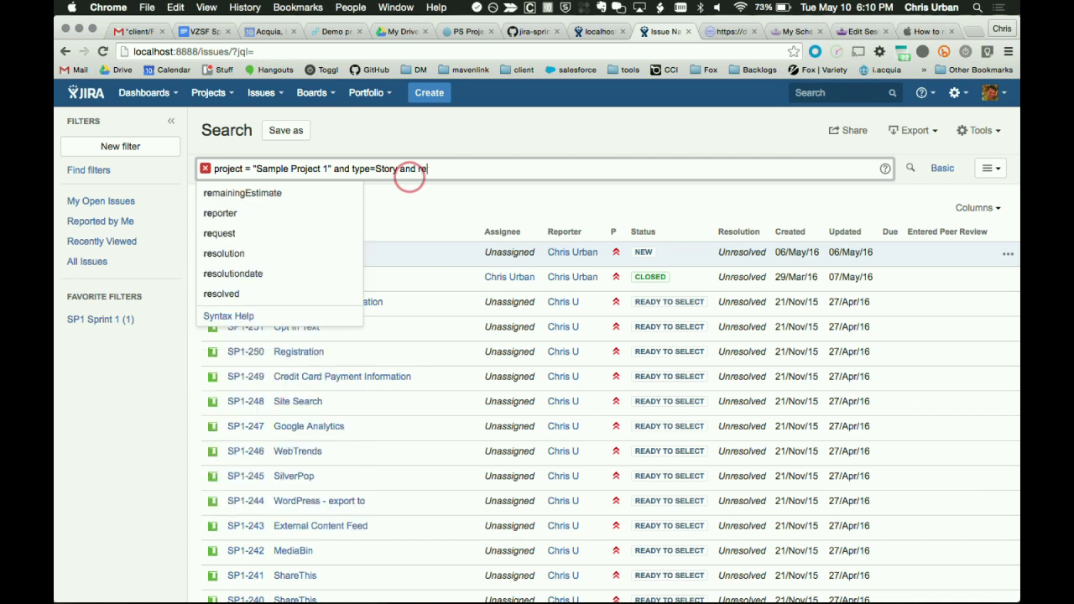
{"action": "key", "text": "BackSpace"}
{"action": "key", "text": "BackSpace"}
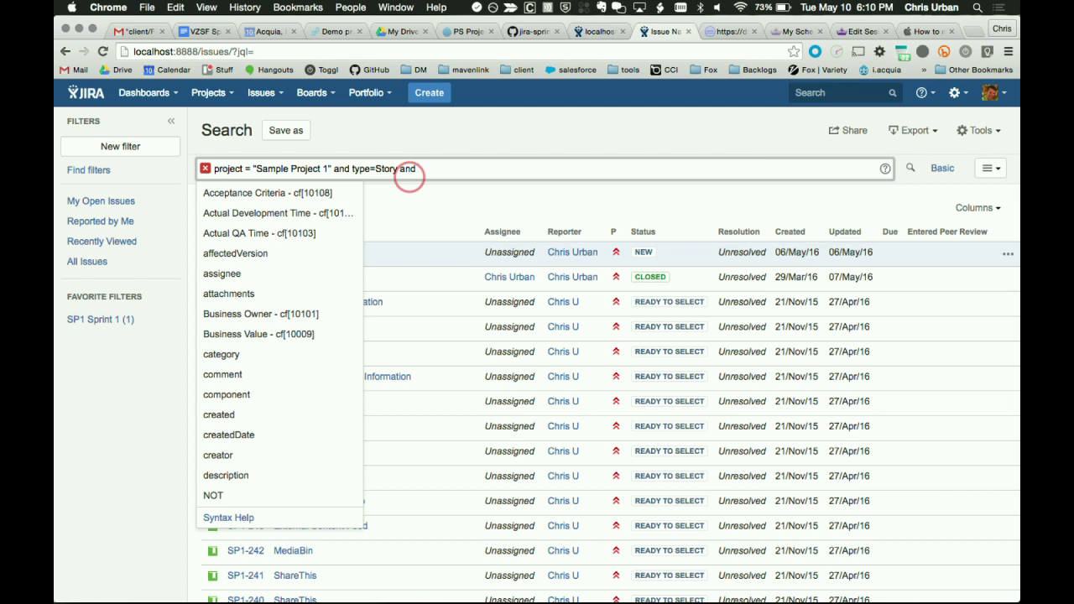
{"action": "left_click", "coordinate": [486, 135]}
{"action": "left_click", "coordinate": [639, 7]}
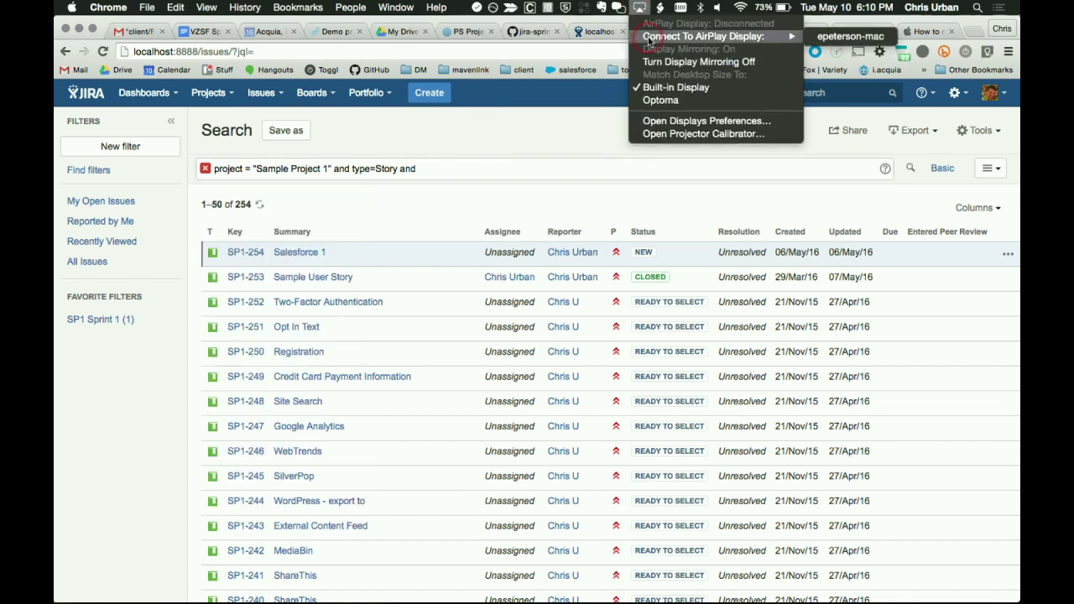
{"action": "left_click", "coordinate": [754, 143]}
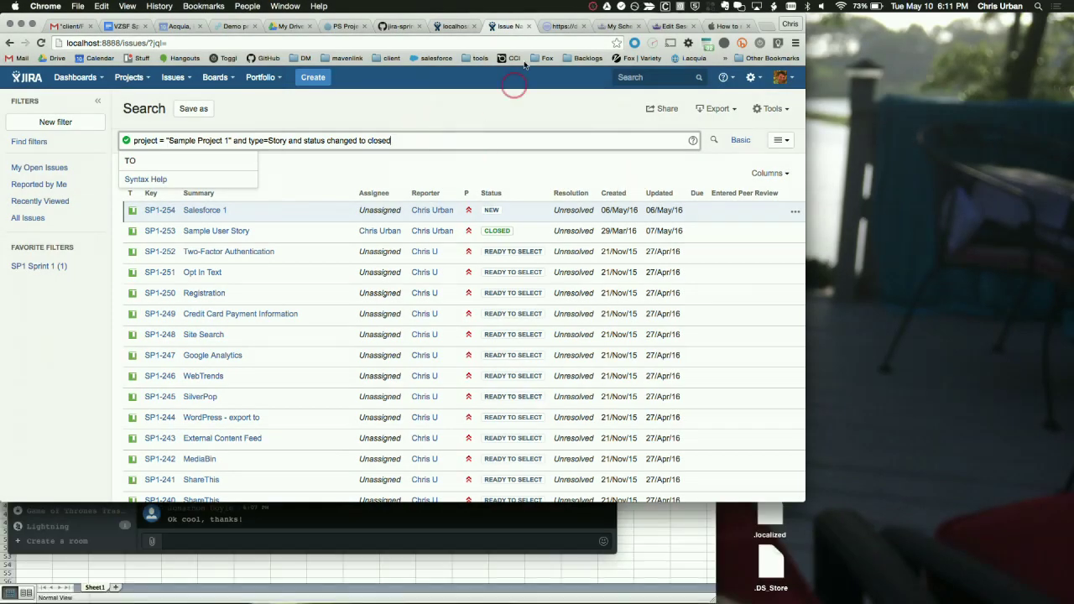
Reopen the display preferences, set Optimize for to Built-in Display, and quit the preferences.
{"action": "left_click", "coordinate": [756, 6]}
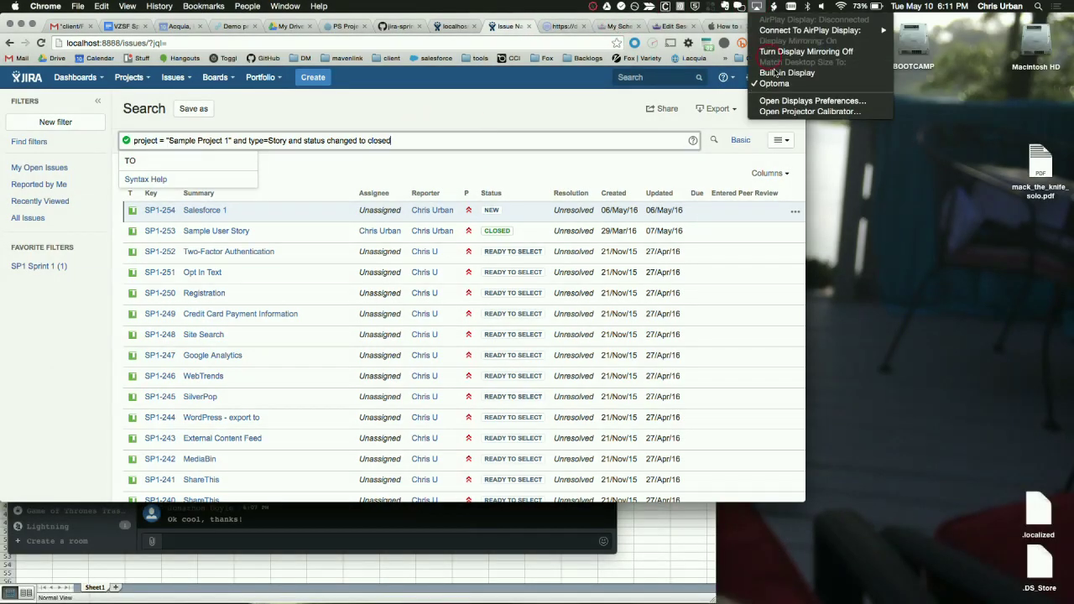
{"action": "left_click", "coordinate": [770, 100]}
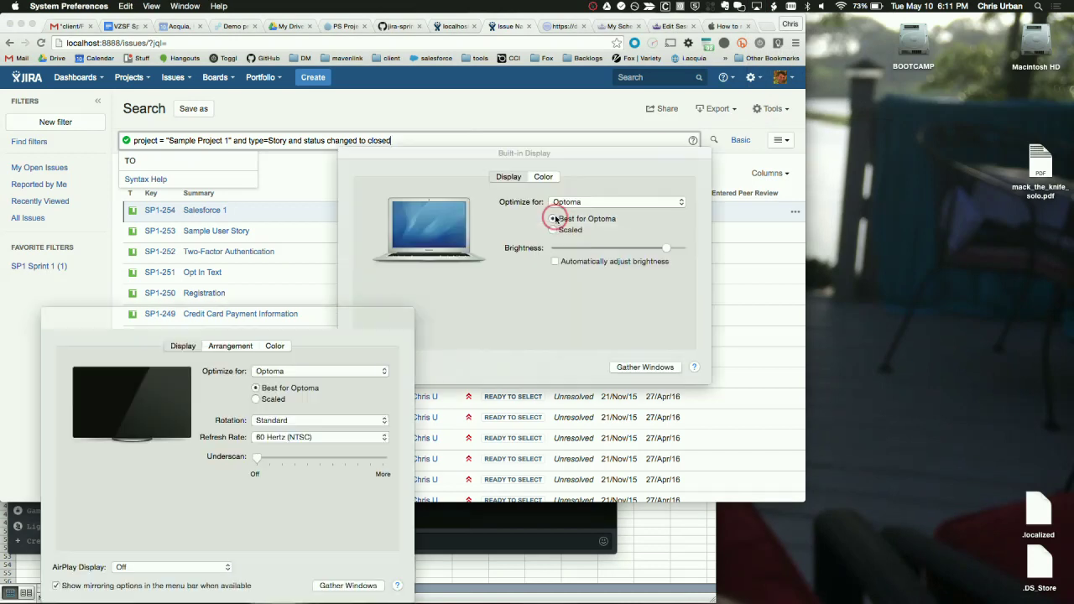
{"action": "left_click", "coordinate": [332, 371]}
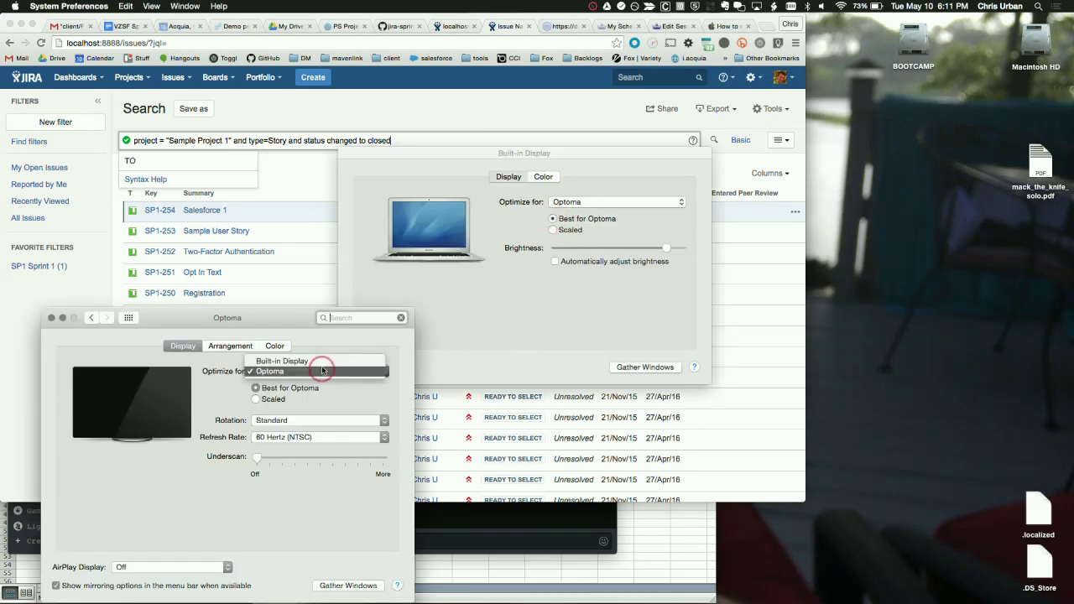
{"action": "left_click", "coordinate": [319, 362]}
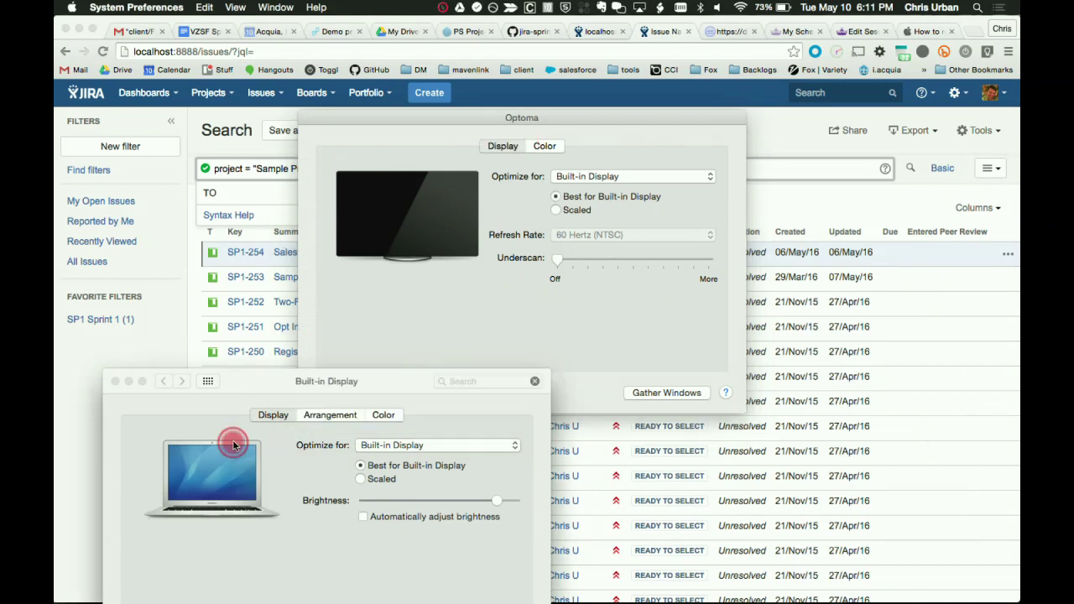
{"action": "key", "text": "super+q"}
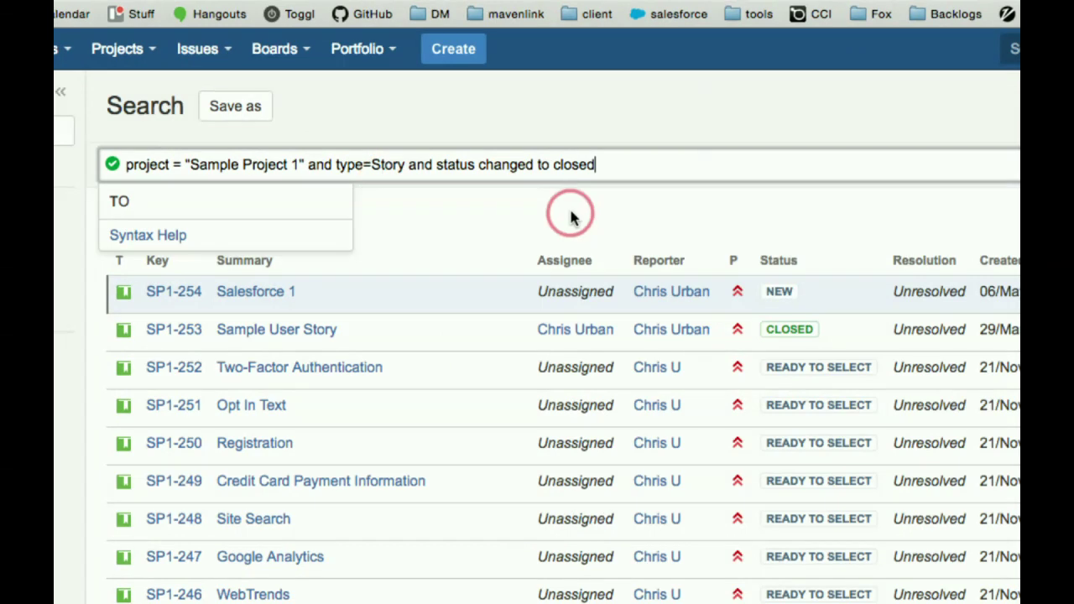
Replace the target status closed in the JQL query with QA, run the search, and dismiss the suggestion list.
{"action": "key", "text": "BackSpace"}
{"action": "key", "text": "BackSpace"}
{"action": "key", "text": "BackSpace"}
{"action": "key", "text": "BackSpace"}
{"action": "key", "text": "BackSpace"}
{"action": "key", "text": "BackSpace"}
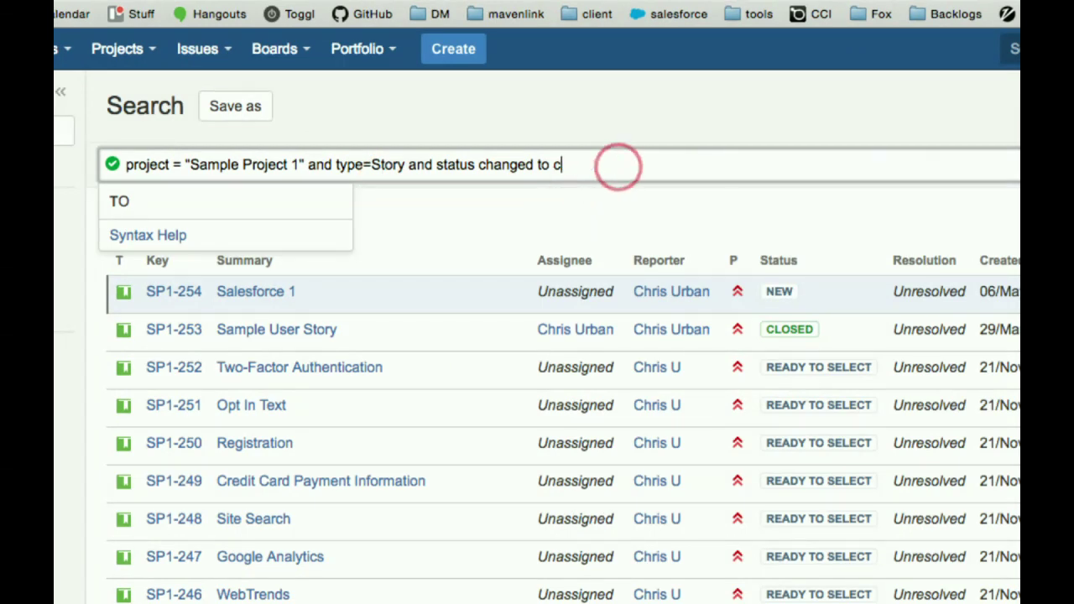
{"action": "type", "text": "QA"}
{"action": "key", "text": "Return"}
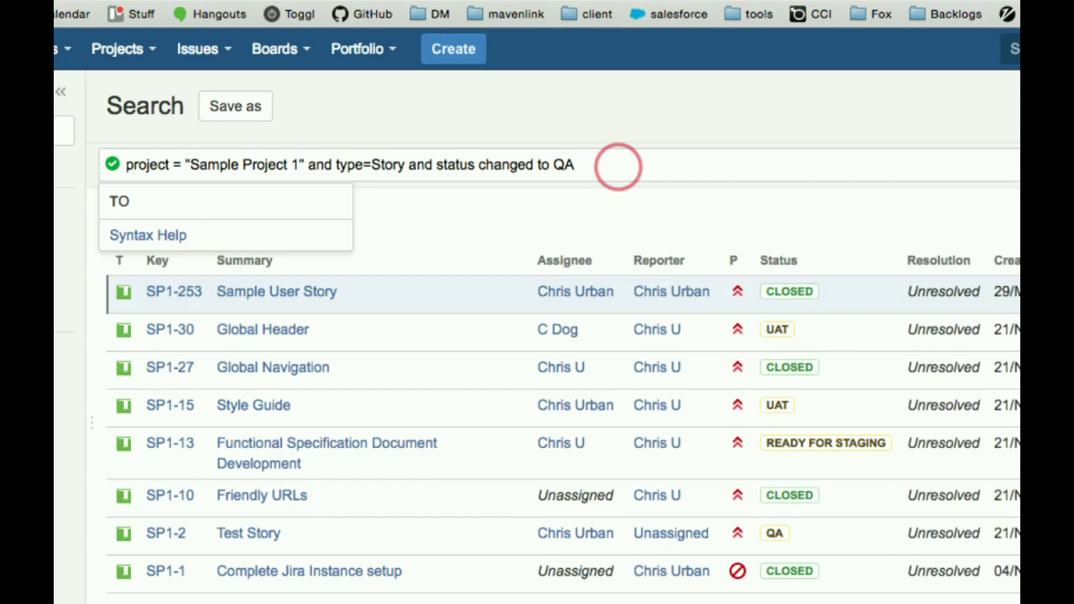
{"action": "left_click", "coordinate": [433, 236]}
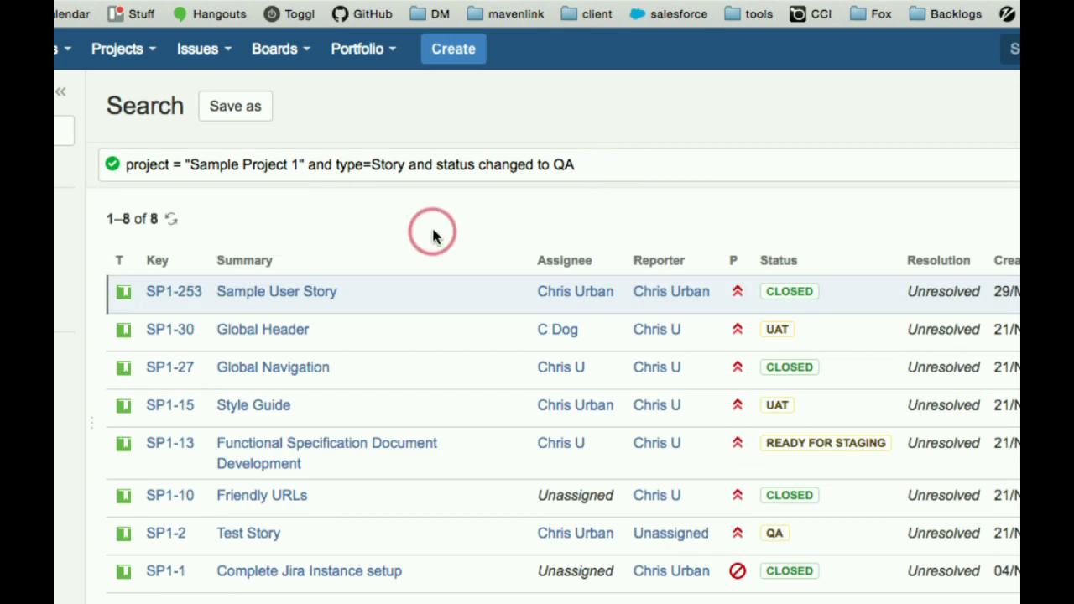
Try to extend the JQL status change condition with a from clause naming the previous status.
{"action": "left_click", "coordinate": [606, 160]}
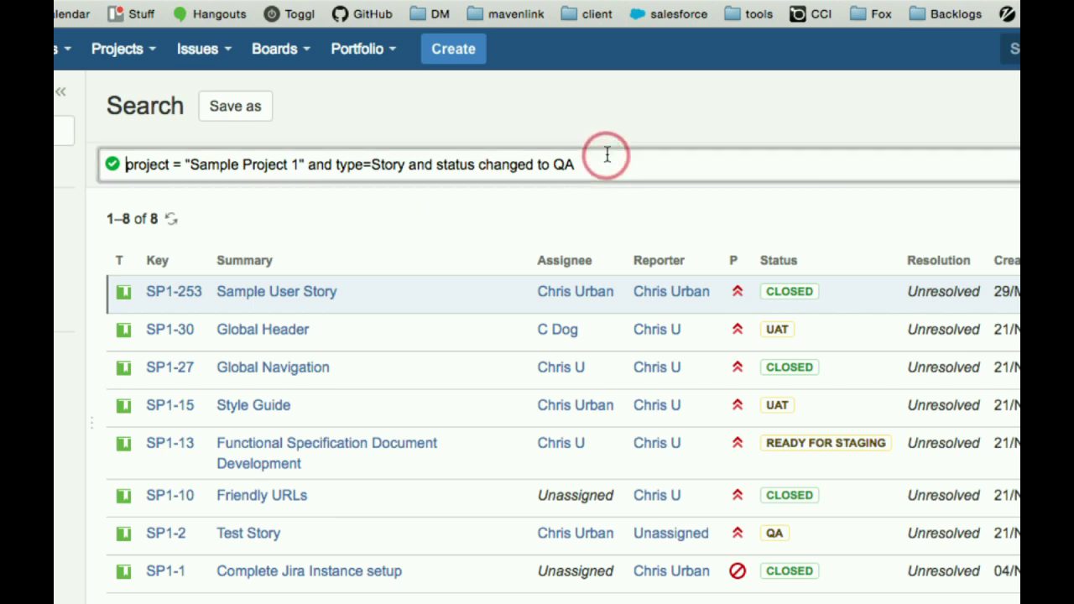
{"action": "type", "text": "from "}
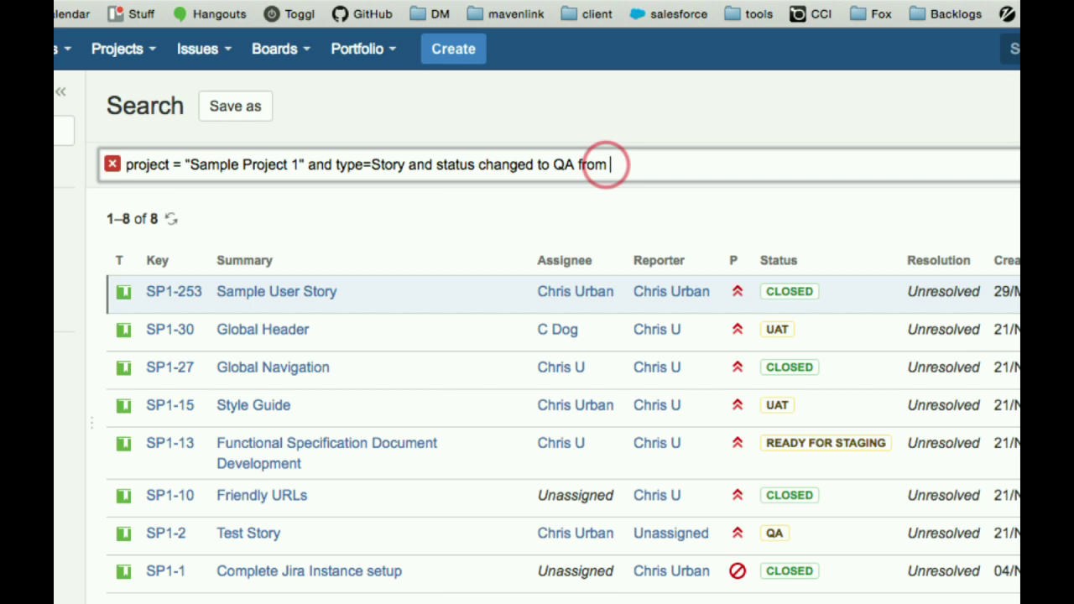
{"action": "type", "text": "UA"}
{"action": "key", "text": "BackSpace"}
{"action": "key", "text": "BackSpace"}
{"action": "type", "text": "Mer"}
{"action": "key", "text": "BackSpace"}
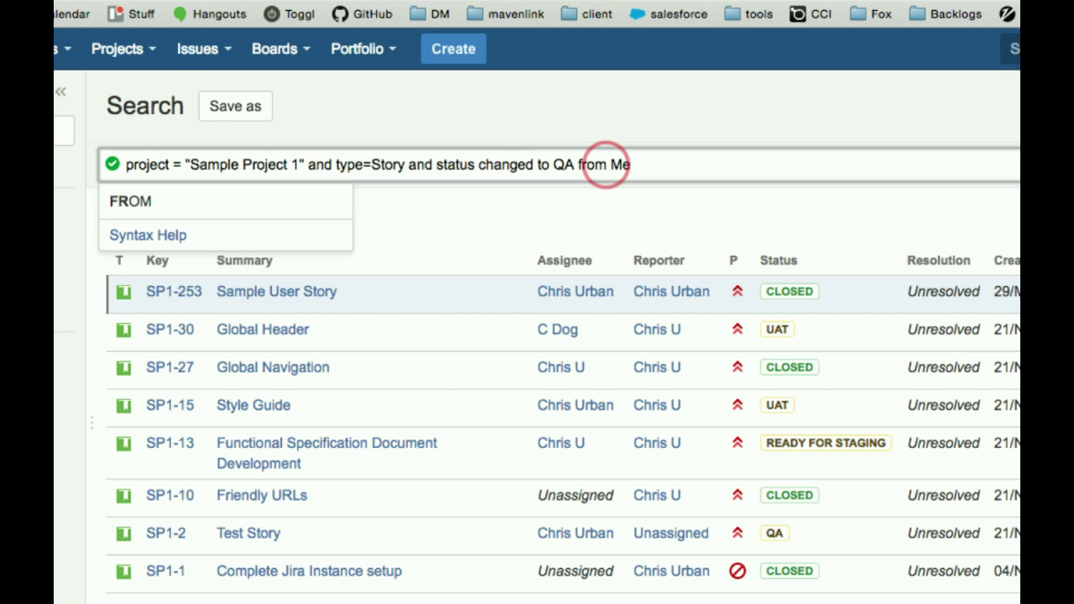
{"action": "scroll", "coordinate": [683, 232], "scroll_direction": "right", "scroll_amount": 2}
{"action": "scroll", "coordinate": [765, 243], "scroll_direction": "left", "scroll_amount": 2}
Open issue SP1-253, examine the QA, Reopened, New and Closed transitions in its workflow diagram, and return to the search results.
{"action": "left_click", "coordinate": [178, 303]}
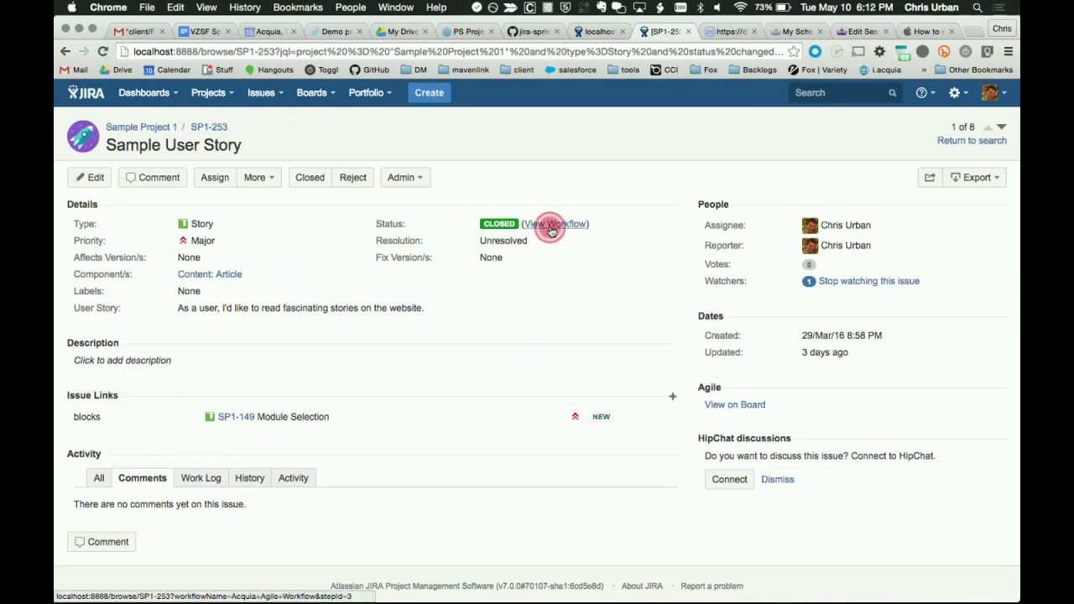
{"action": "left_click", "coordinate": [552, 223]}
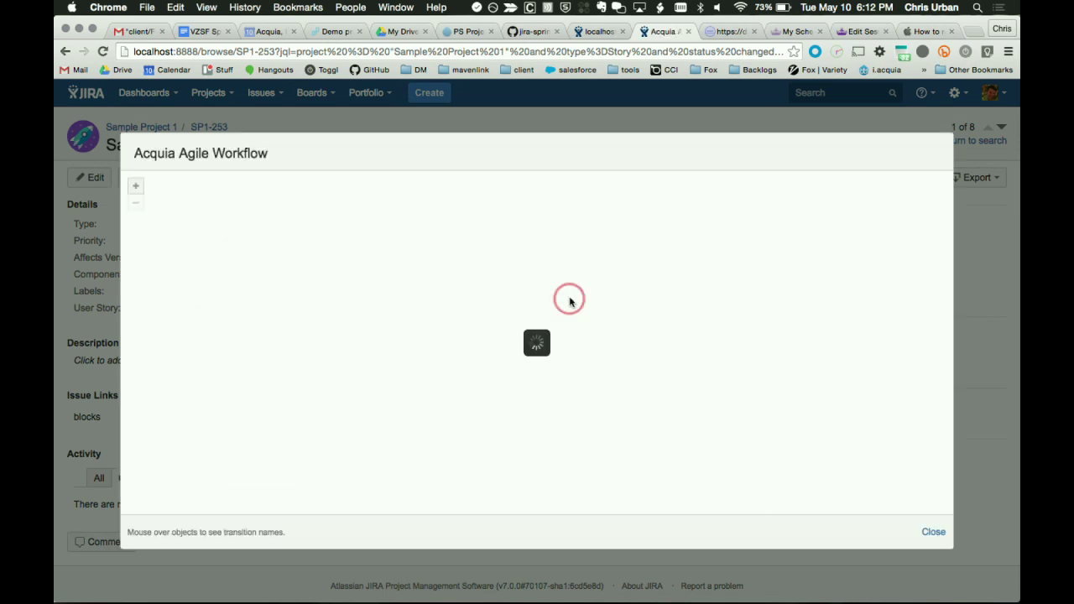
{"action": "mouse_move", "coordinate": [403, 452]}
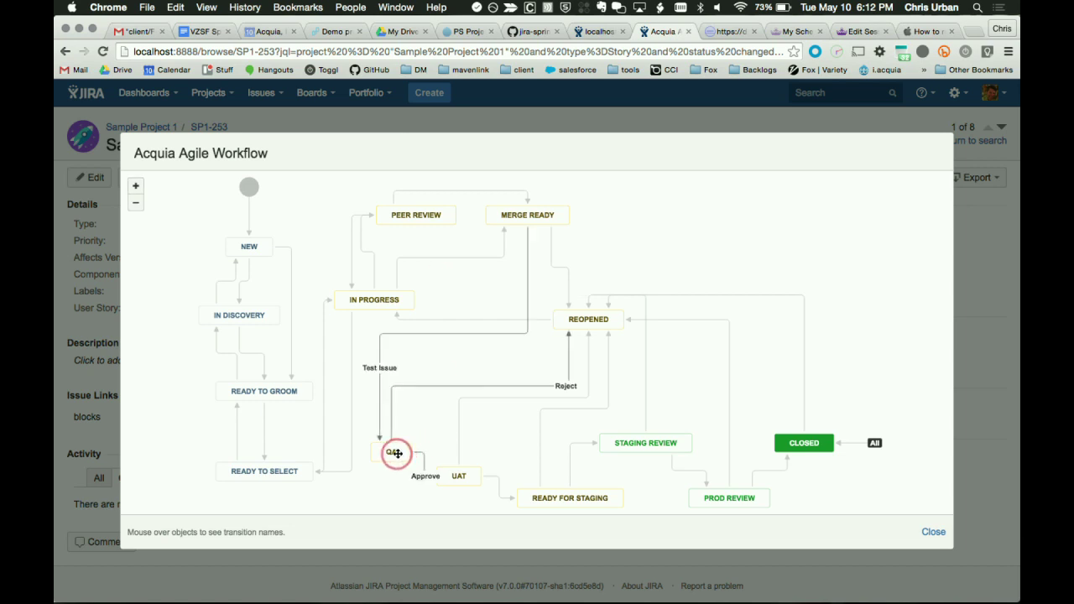
{"action": "mouse_move", "coordinate": [552, 317]}
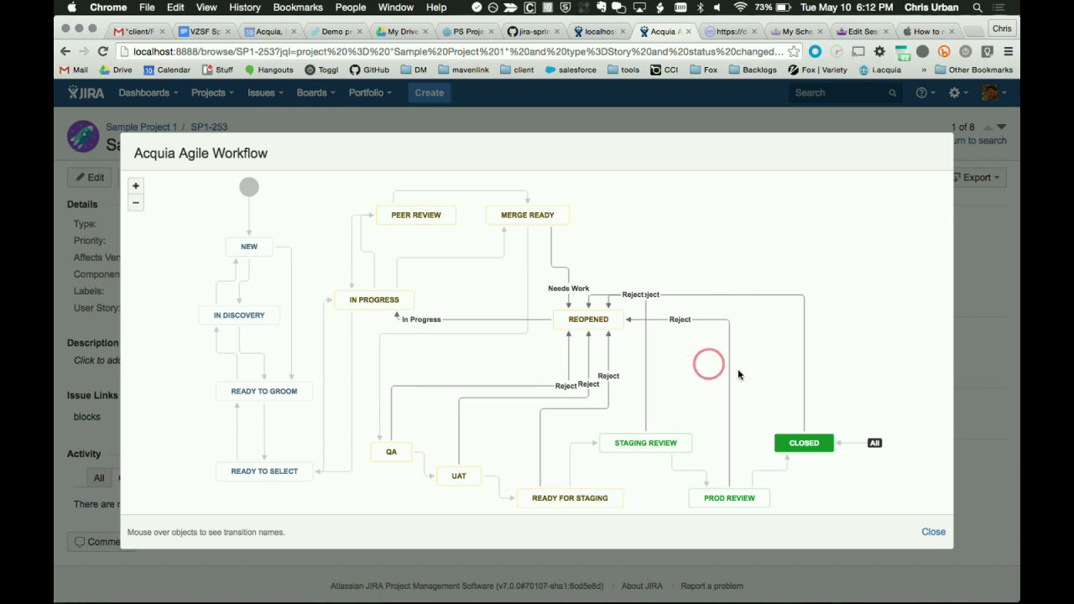
{"action": "mouse_move", "coordinate": [808, 449]}
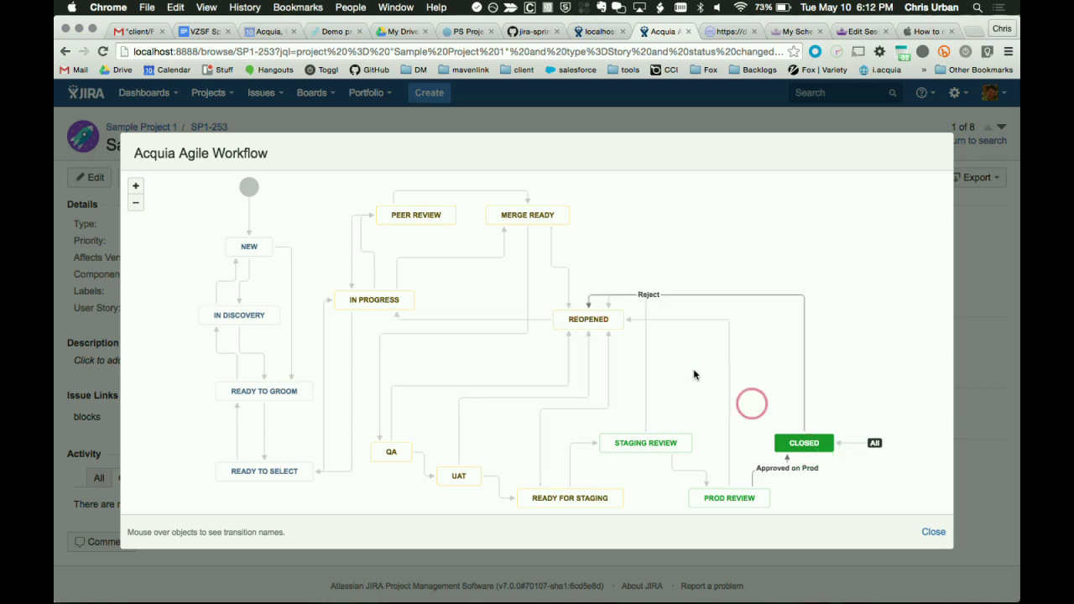
{"action": "mouse_move", "coordinate": [584, 326]}
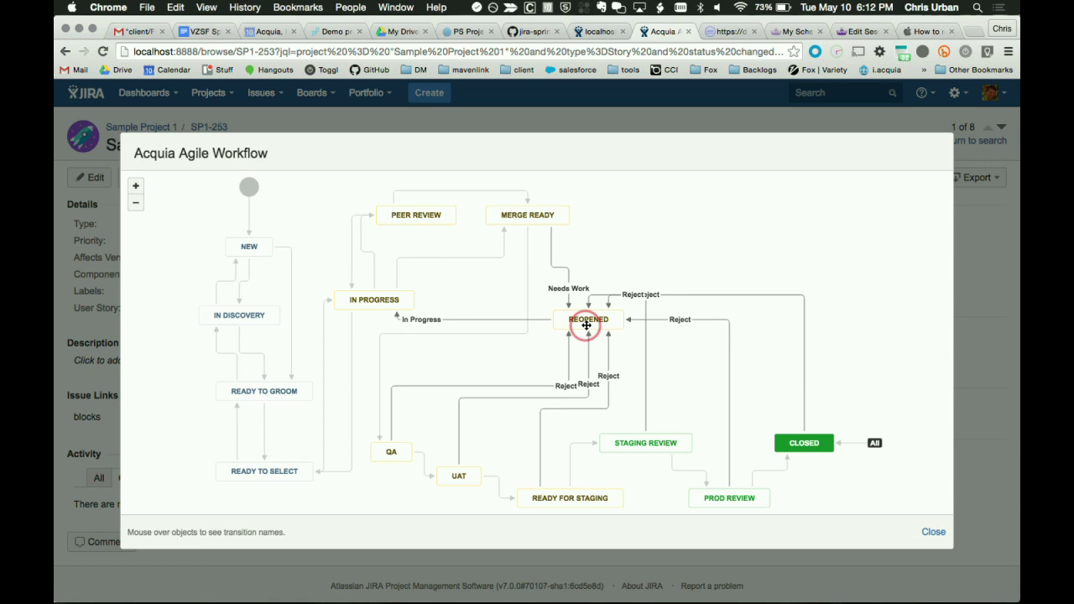
{"action": "mouse_move", "coordinate": [253, 253]}
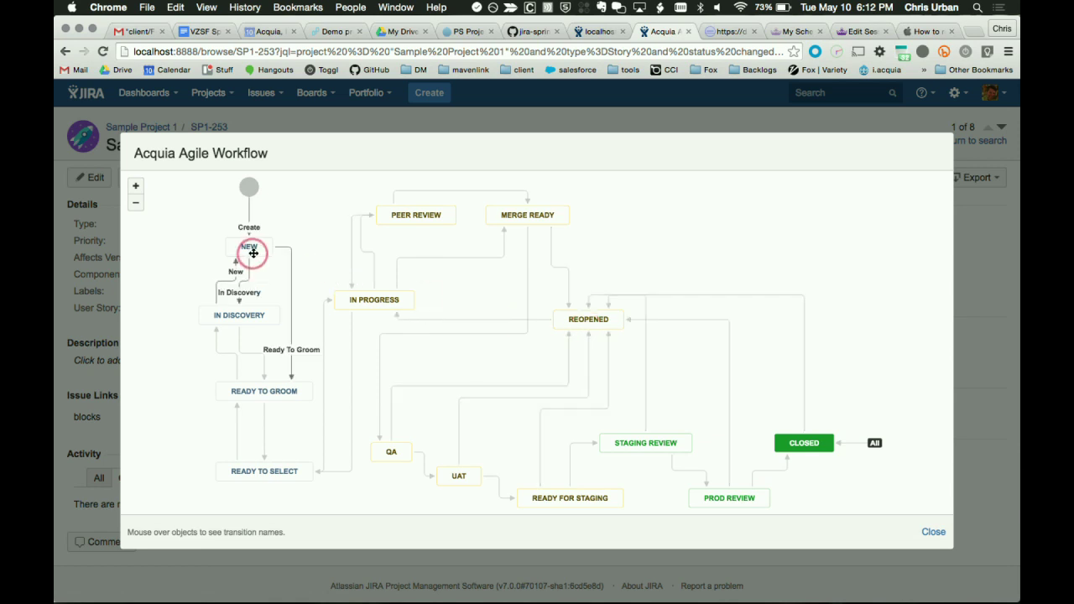
{"action": "mouse_move", "coordinate": [817, 441]}
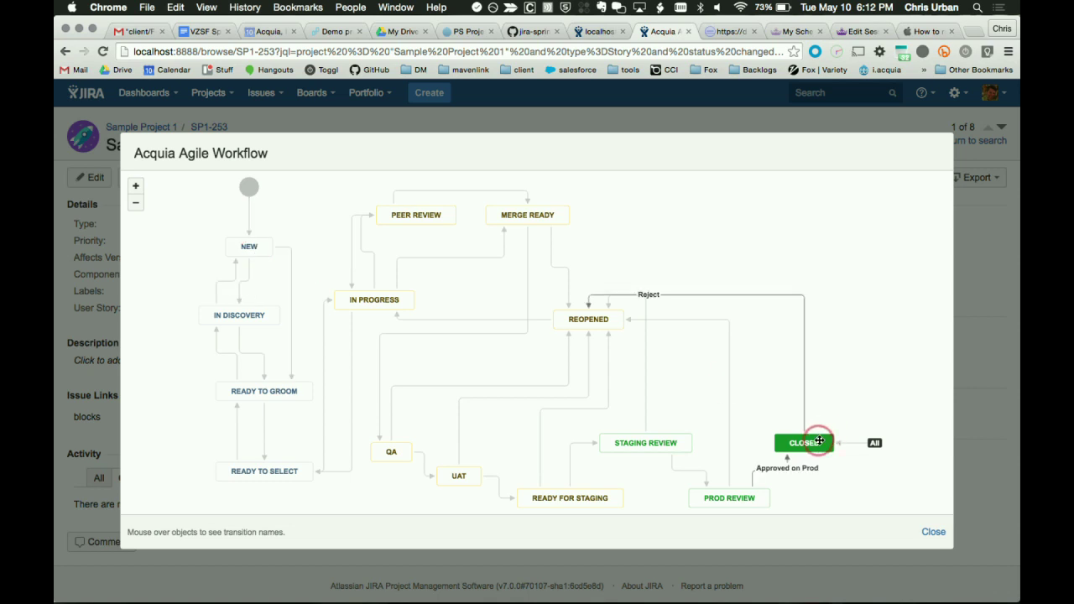
{"action": "left_click", "coordinate": [933, 537]}
{"action": "left_click", "coordinate": [66, 51]}
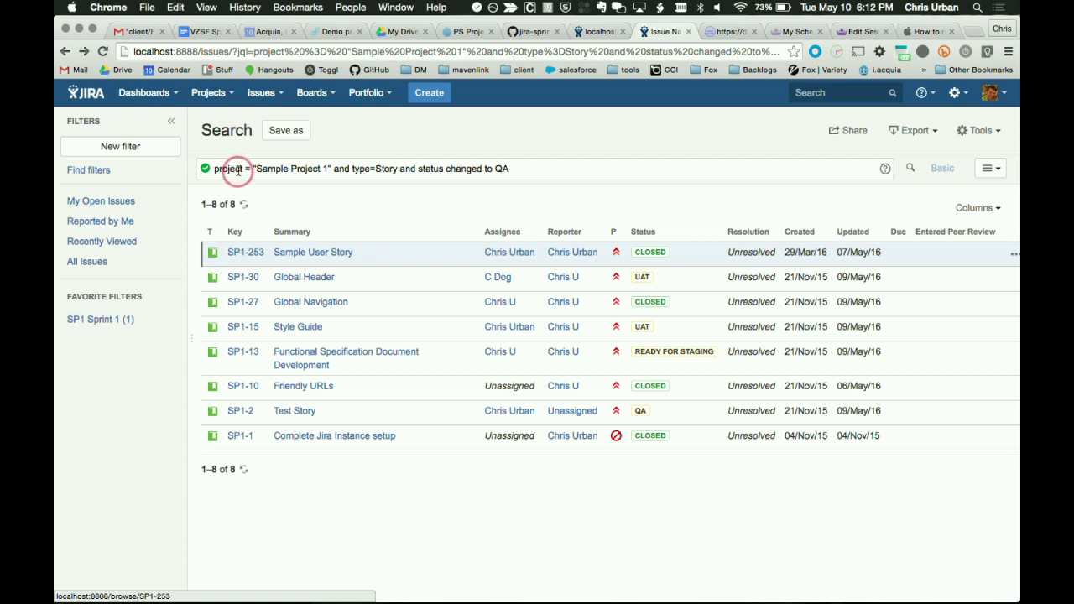
Extend the JQL query after the QA status change condition with and sprint in.
{"action": "left_click", "coordinate": [535, 172]}
{"action": "type", "text": "and "}
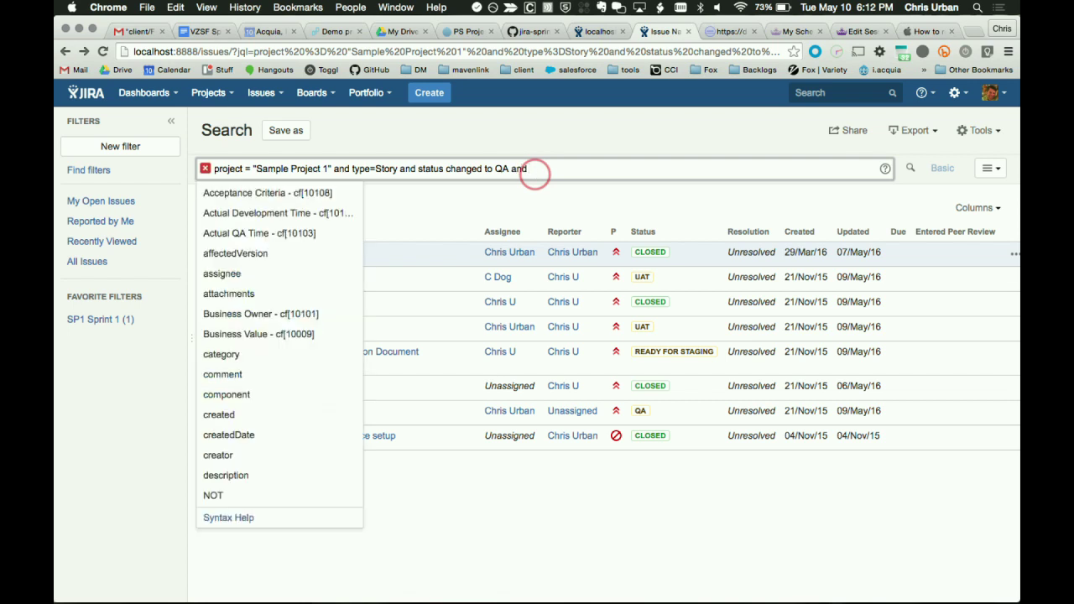
{"action": "type", "text": "spr"}
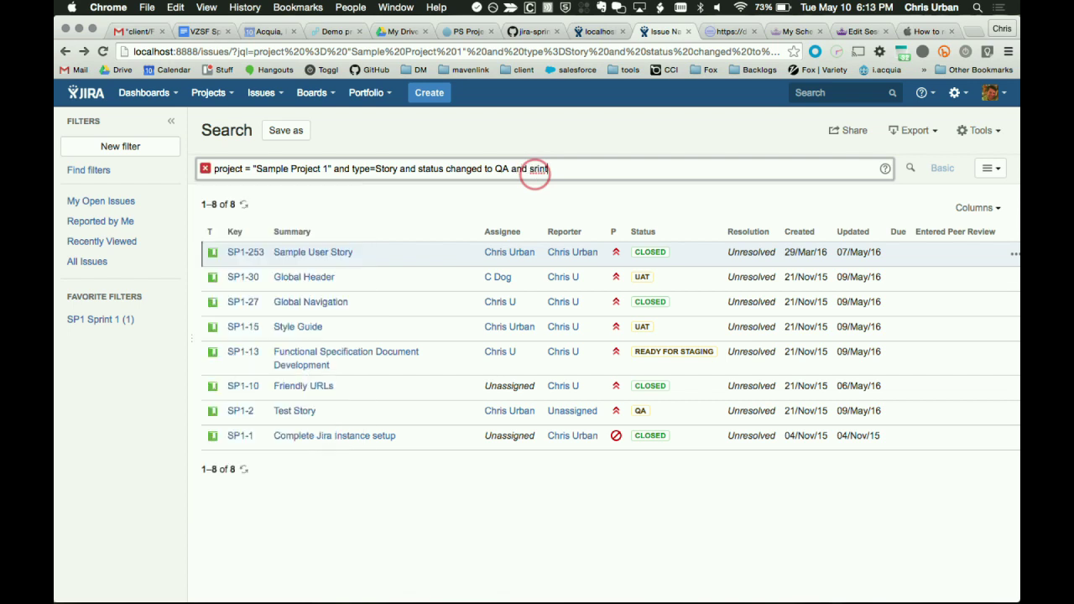
{"action": "type", "text": "int i"}
{"action": "key", "text": "BackSpace"}
{"action": "key", "text": "BackSpace"}
{"action": "key", "text": "BackSpace"}
{"action": "type", "text": "nt"}
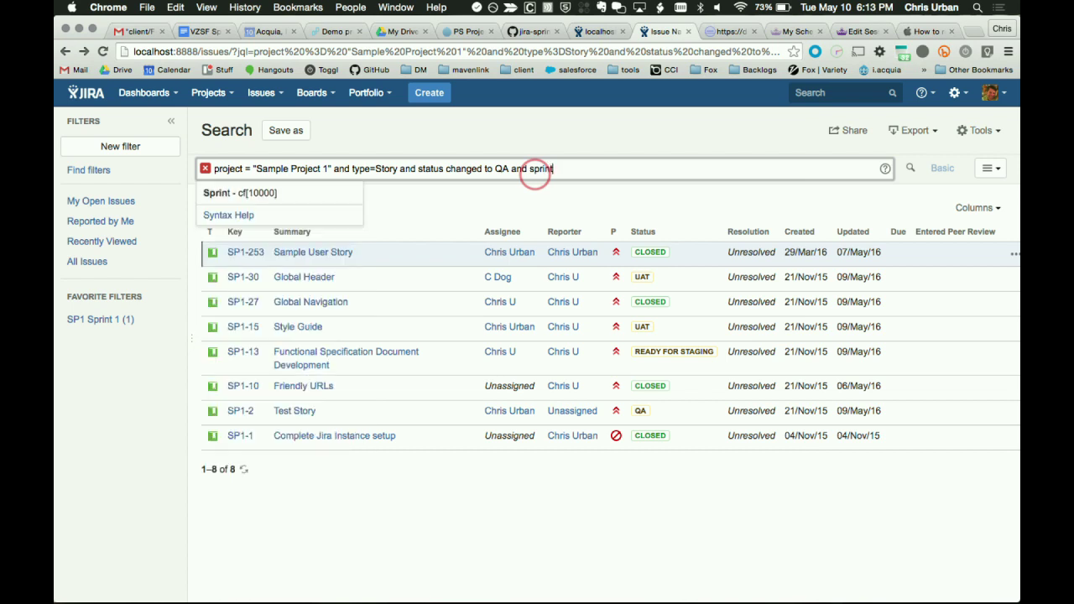
{"action": "type", "text": " in "}
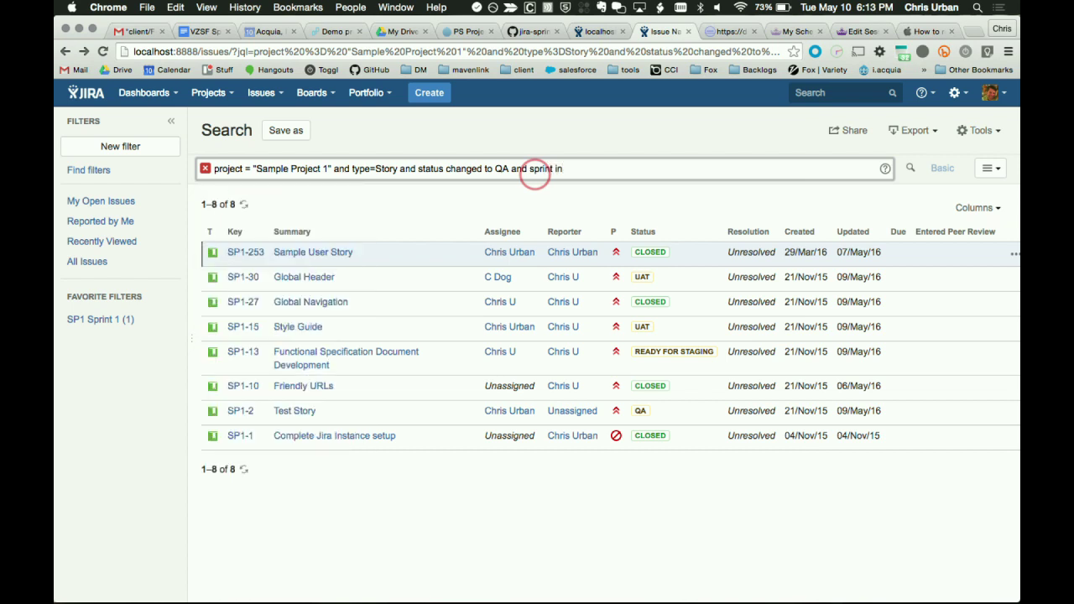
Try running the JQL search with the plain value 1 for the sprint condition.
{"action": "type", "text": "1"}
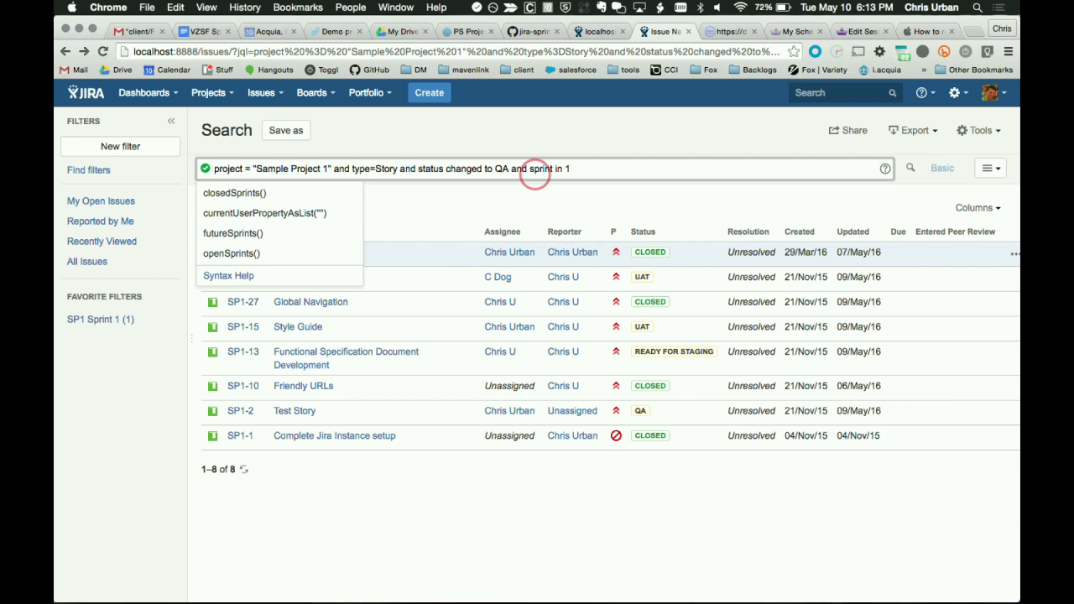
{"action": "left_click", "coordinate": [265, 193]}
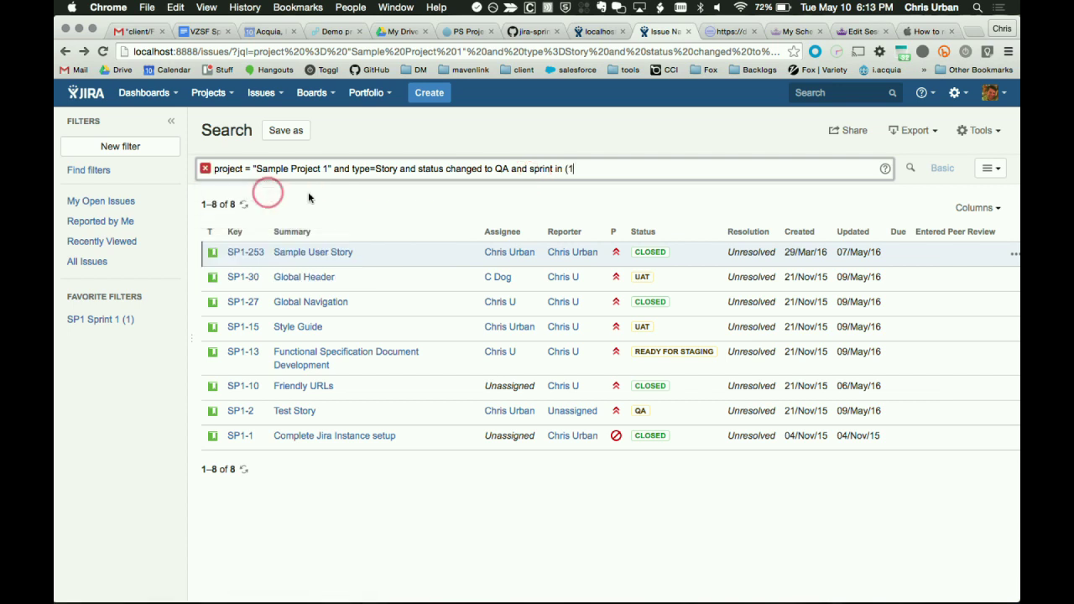
{"action": "key", "text": "BackSpace"}
{"action": "key", "text": "BackSpace"}
{"action": "type", "text": "1"}
{"action": "key", "text": "Return"}
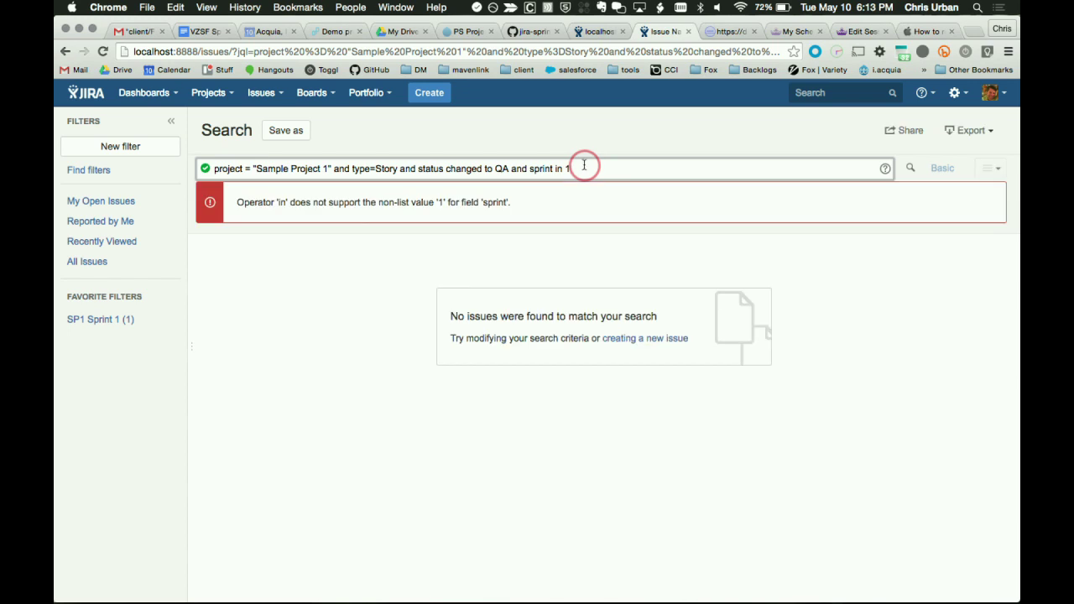
Replace the sprint value in the JQL query with the list (1) and run the search.
{"action": "key", "text": "BackSpace"}
{"action": "type", "text": "("}
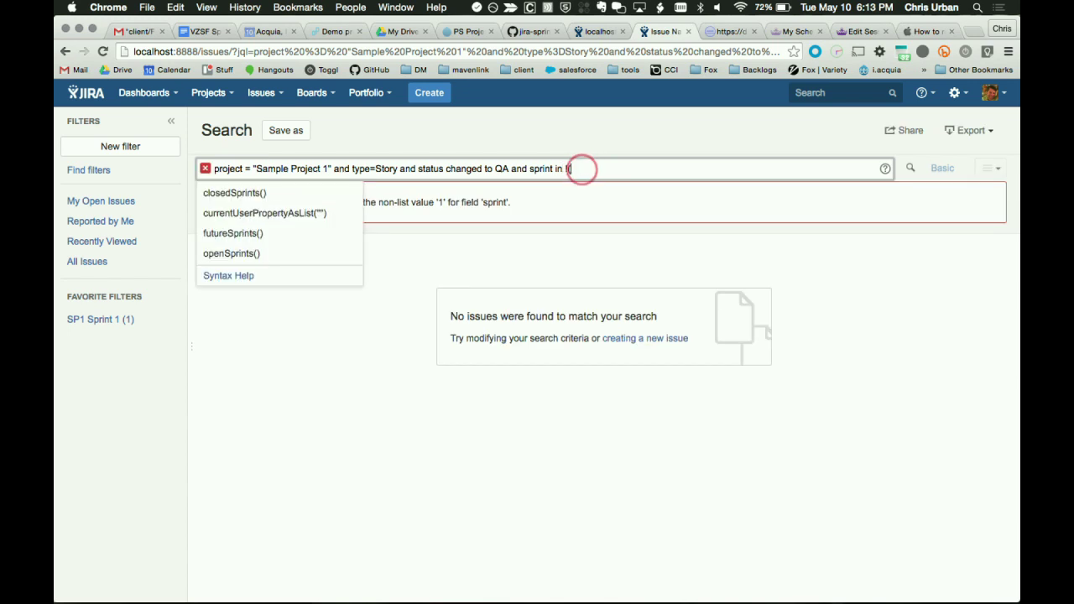
{"action": "type", "text": "1"}
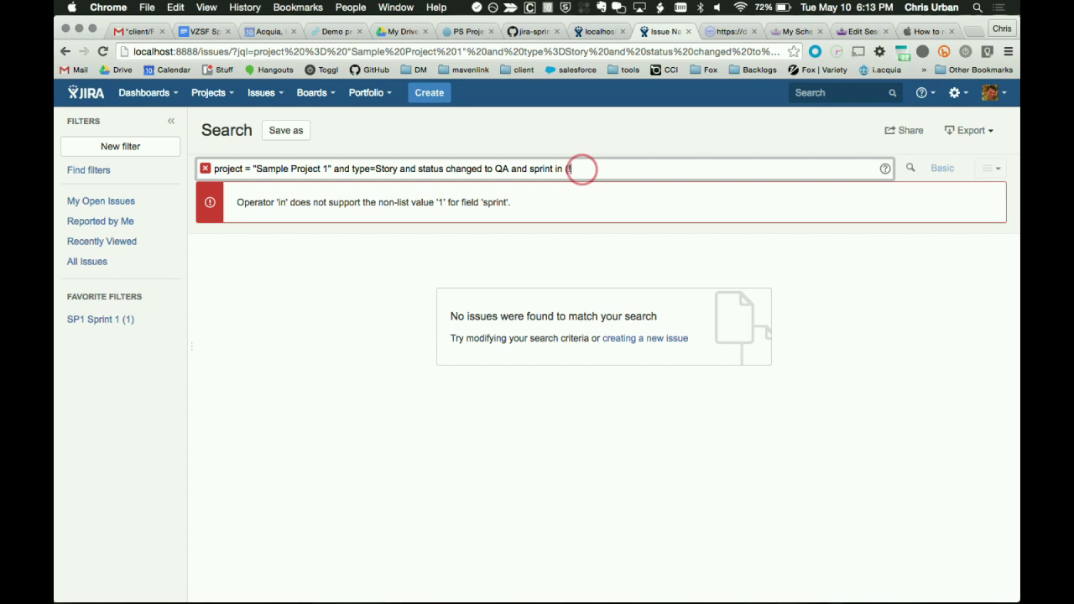
{"action": "type", "text": ")"}
{"action": "key", "text": "Return"}
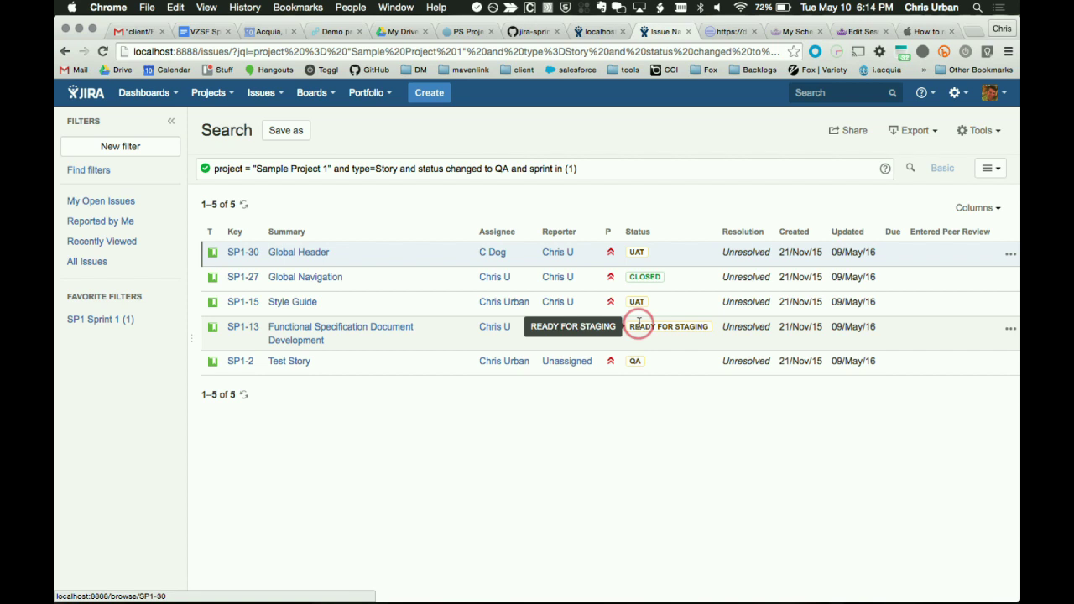
Check the REST API search output for the SP1 stories and return to the issue search.
{"action": "left_click", "coordinate": [611, 31]}
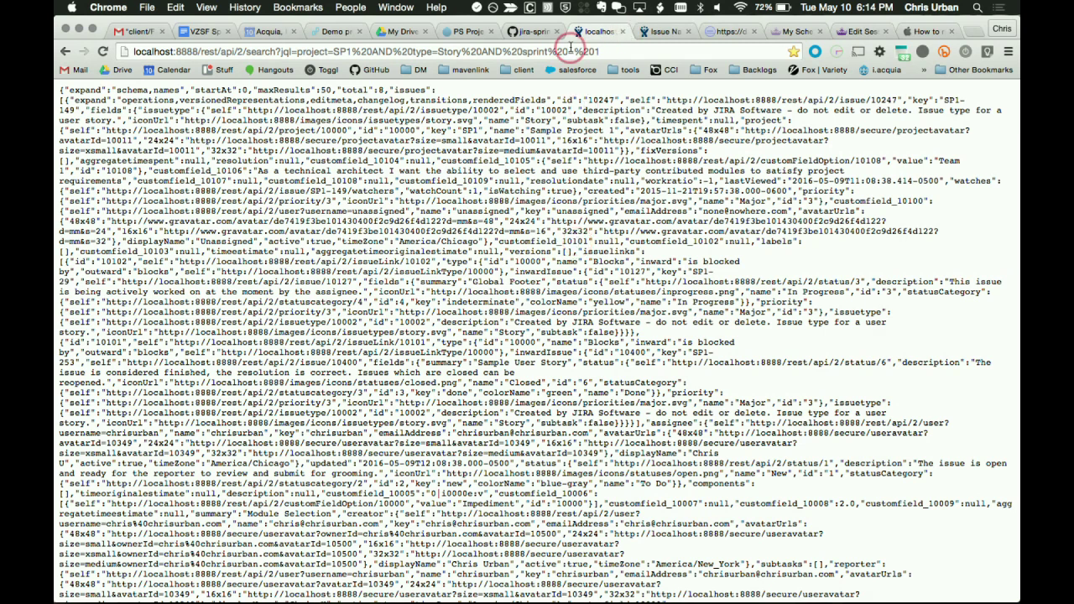
{"action": "left_click", "coordinate": [663, 32]}
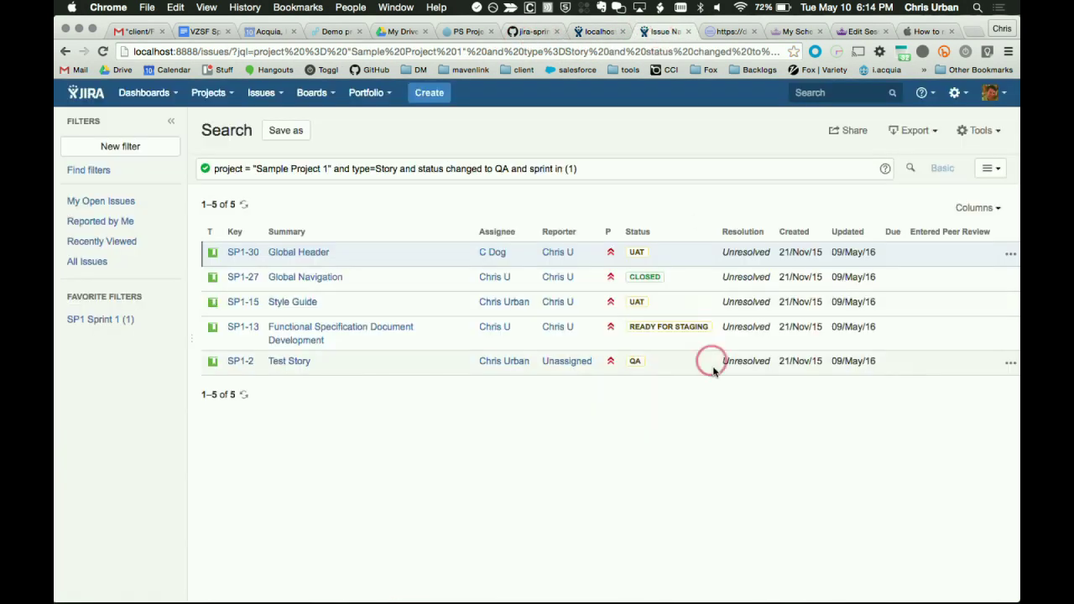